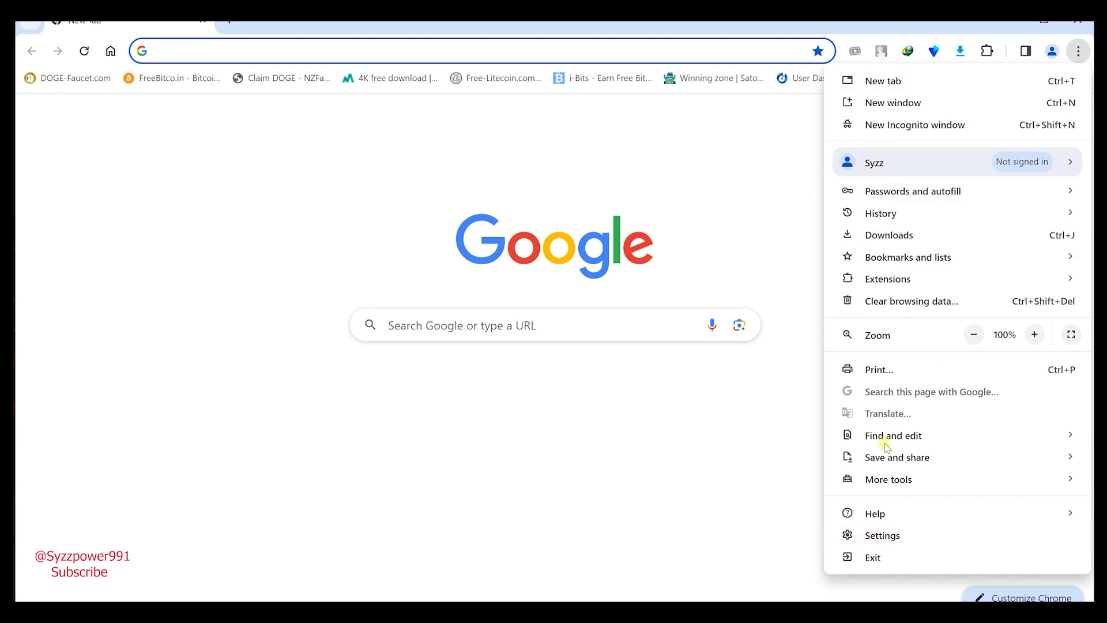
# Open Google Password Manager from the Autofill and passwords settings and run its password checkup
pyautogui.click(899, 537)
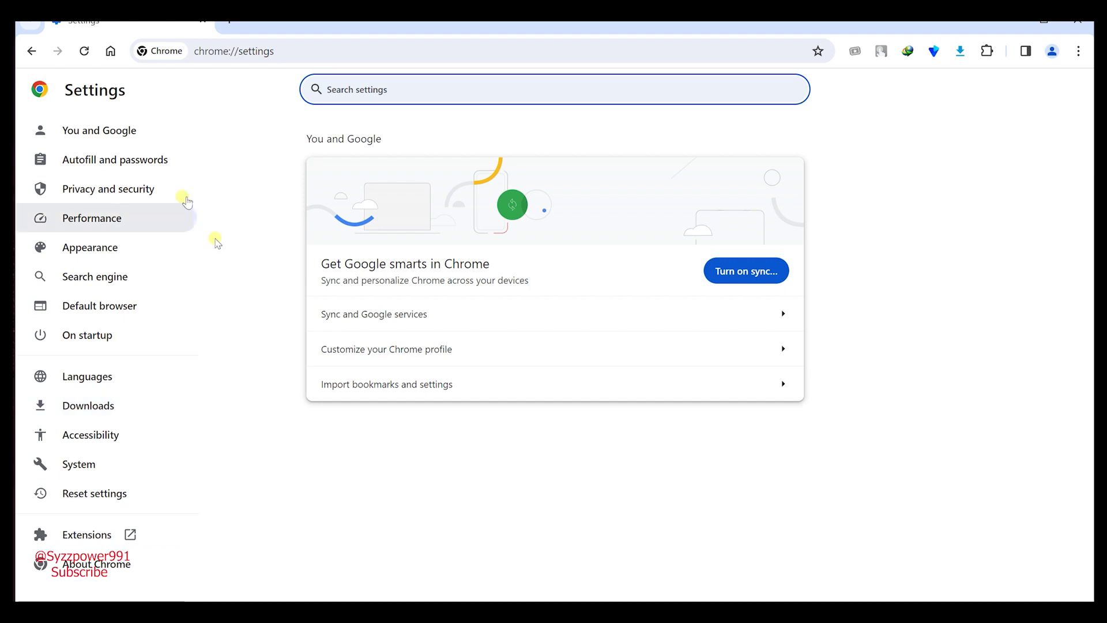
pyautogui.click(119, 131)
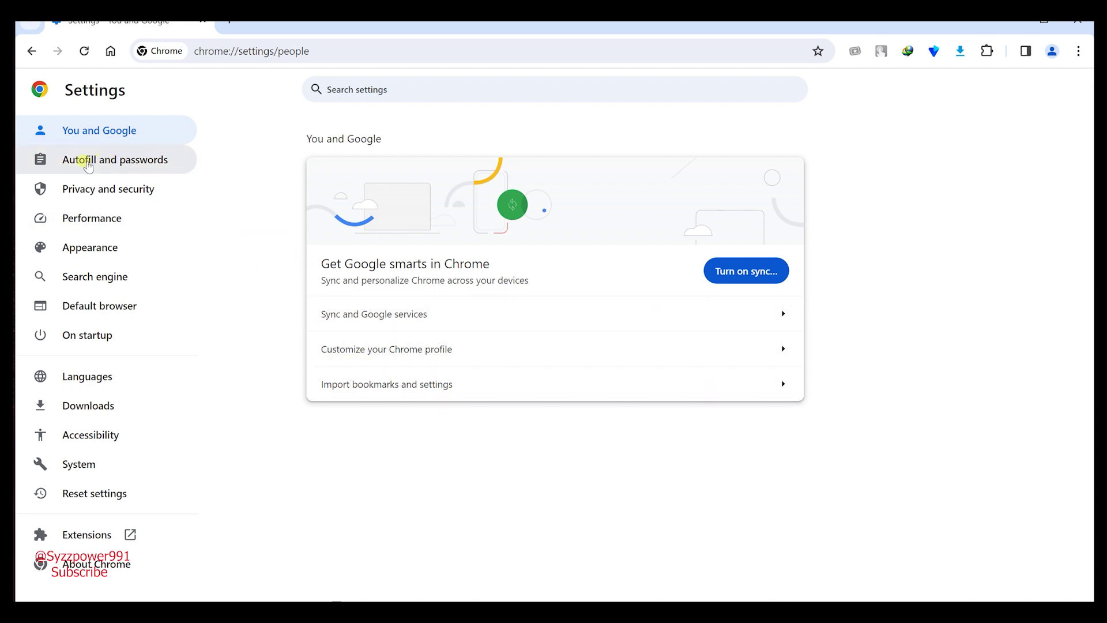
pyautogui.click(167, 162)
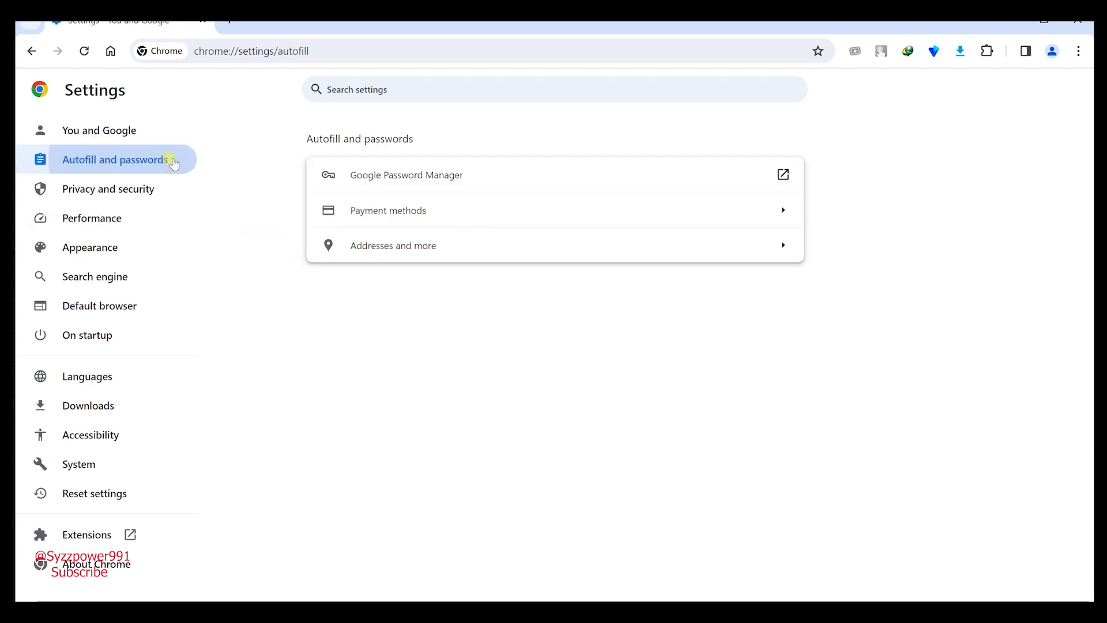
pyautogui.click(450, 179)
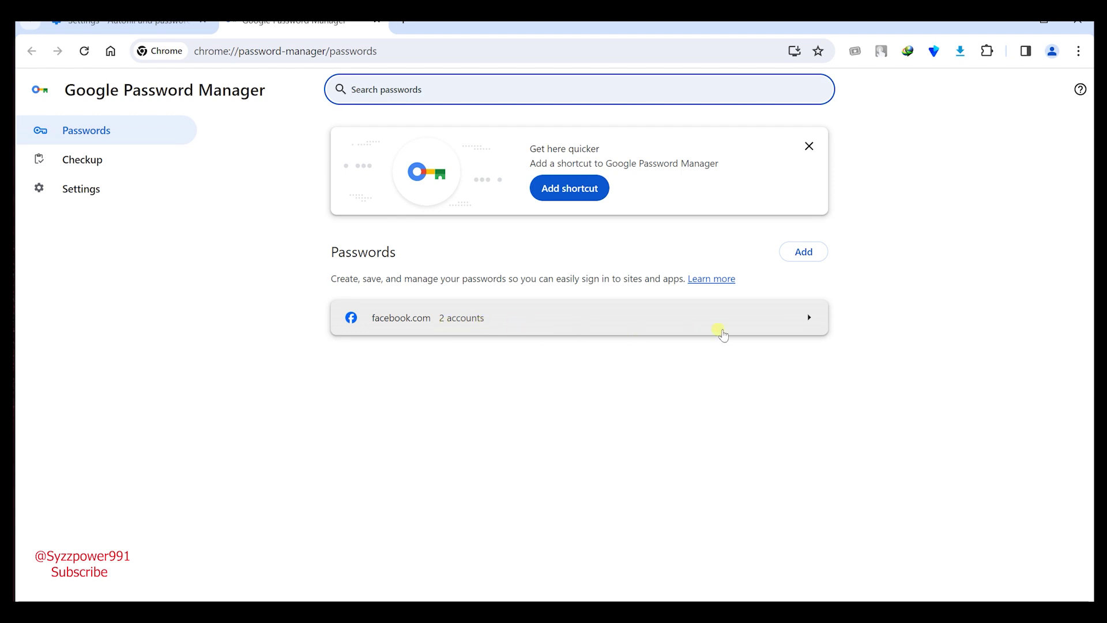
pyautogui.click(89, 159)
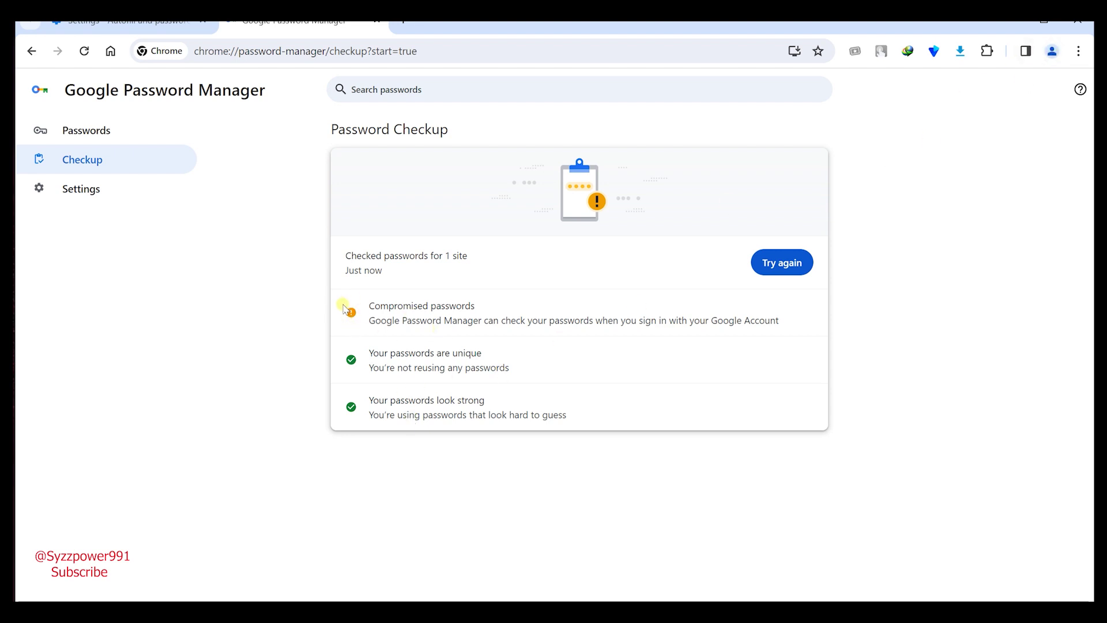
# In the password manager's settings, turn Offer to save passwords and Sign in automatically on and back off
pyautogui.click(113, 199)
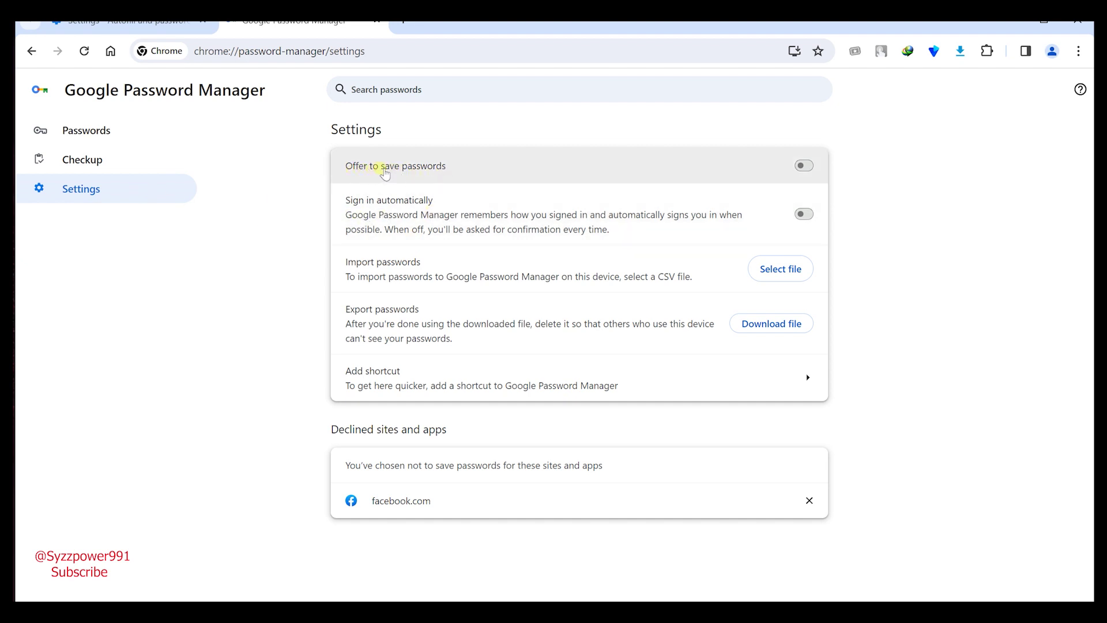
pyautogui.click(810, 166)
pyautogui.click(806, 214)
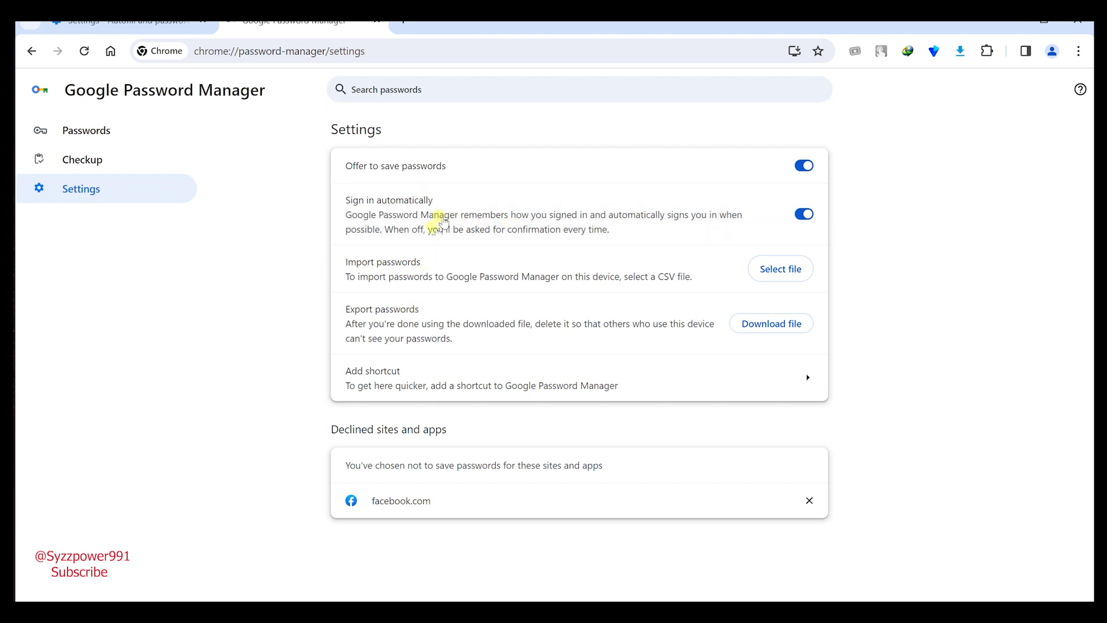
pyautogui.click(804, 166)
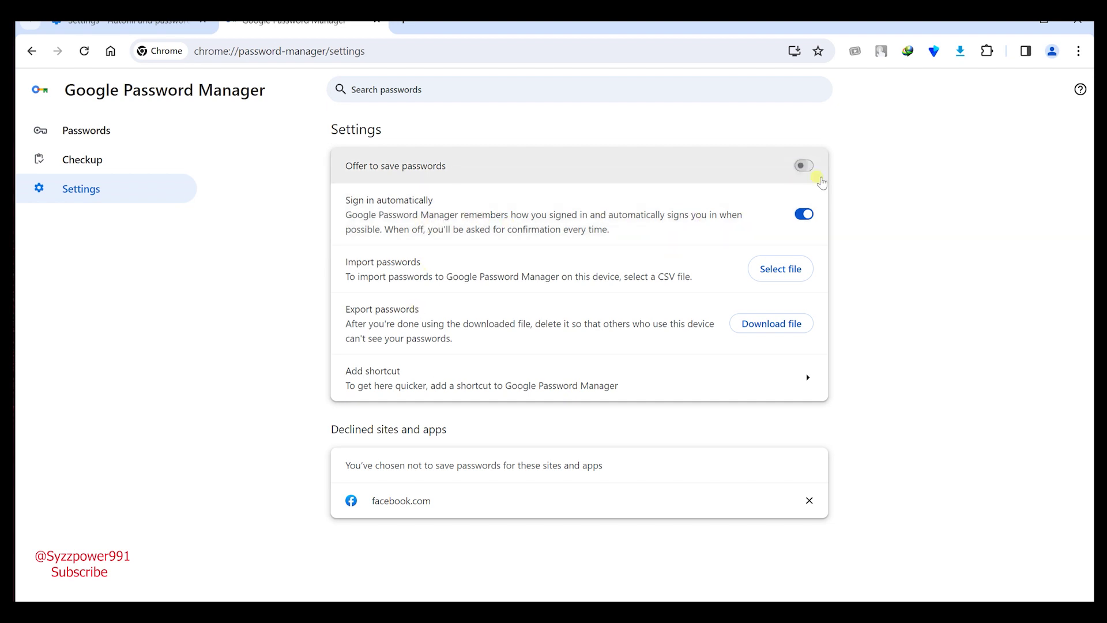
pyautogui.click(812, 226)
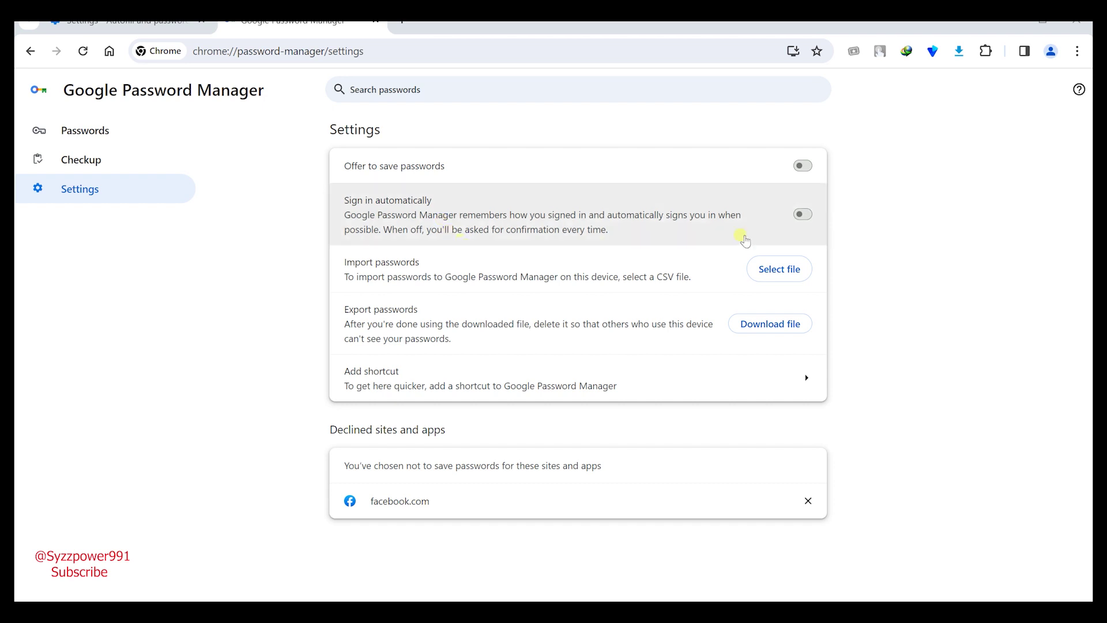
# Turn Sign in automatically and Offer to save passwords on once more and switch both off again
pyautogui.click(802, 215)
pyautogui.click(810, 172)
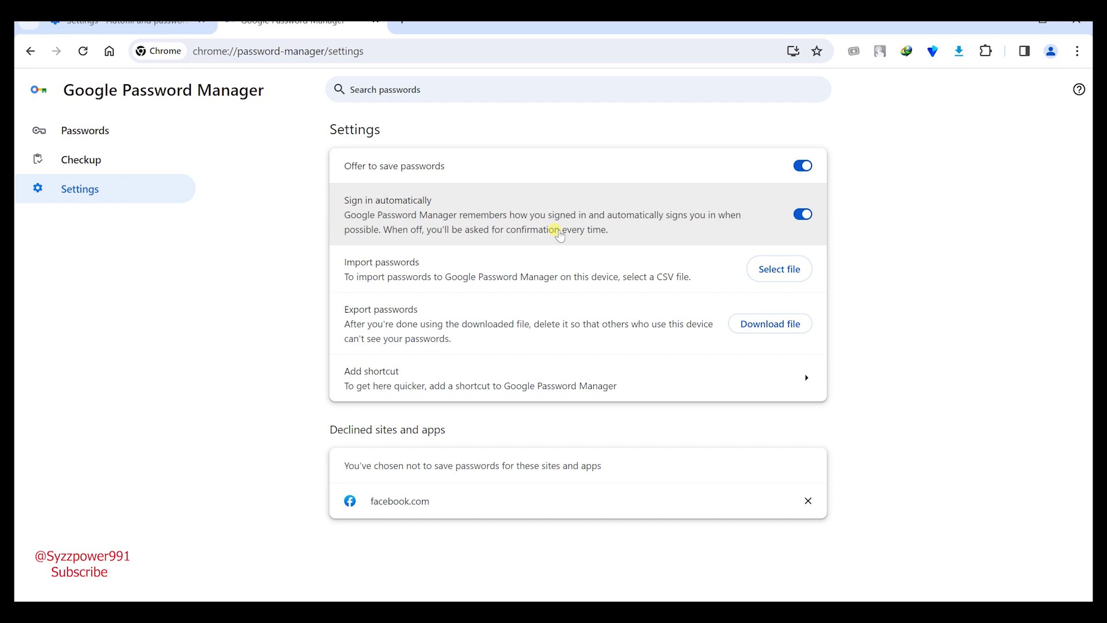
pyautogui.click(802, 214)
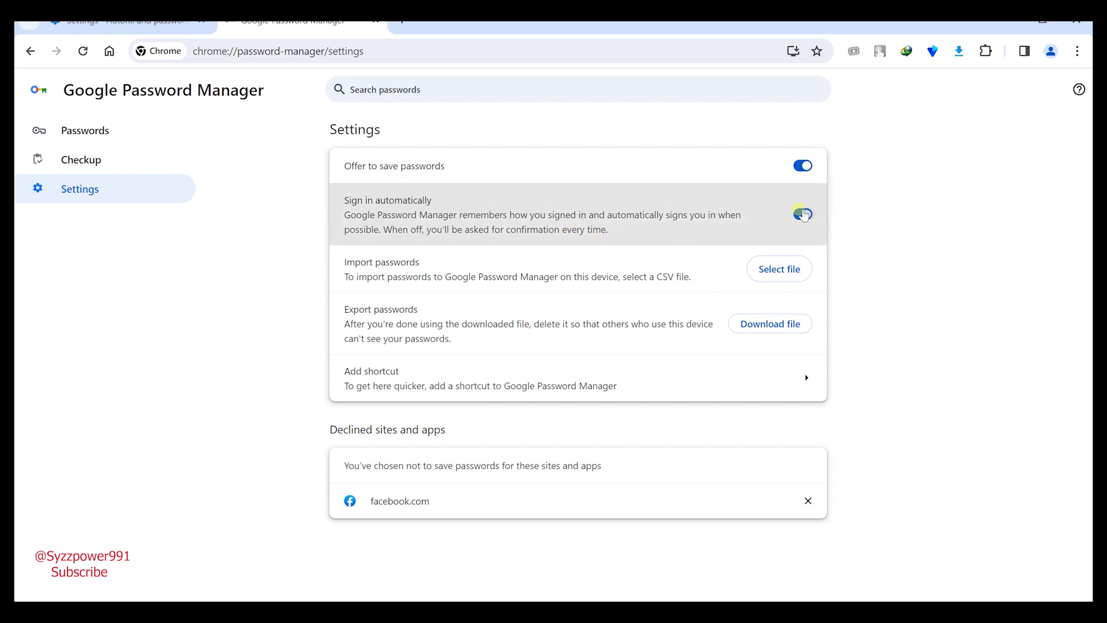
pyautogui.click(803, 165)
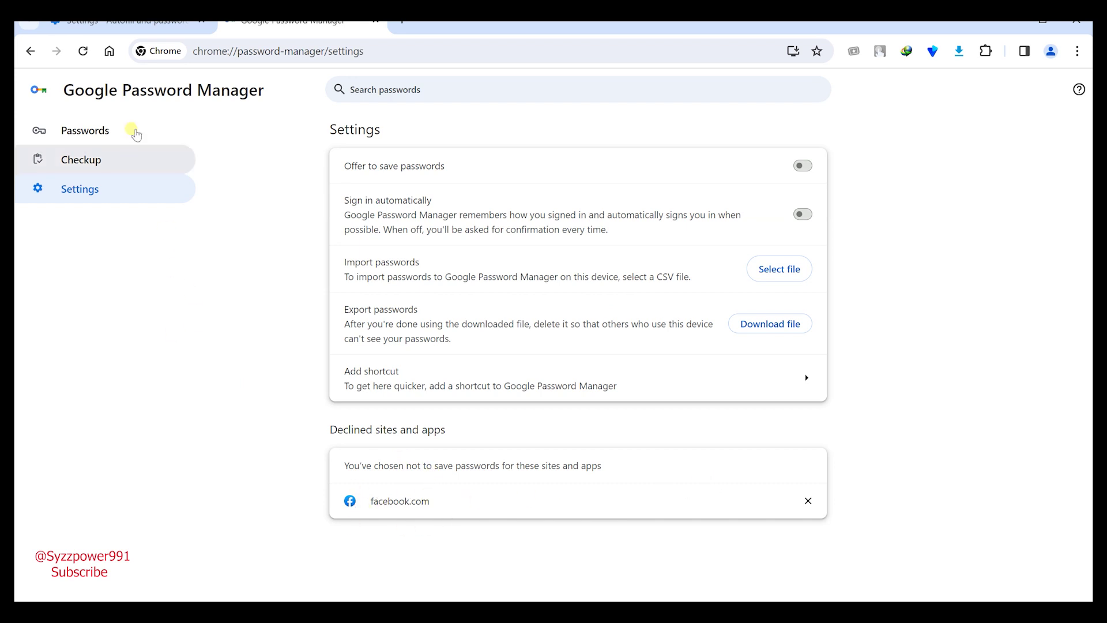
# Return to the saved passwords list, and run the safety check in the browser's Privacy and security settings
pyautogui.click(32, 52)
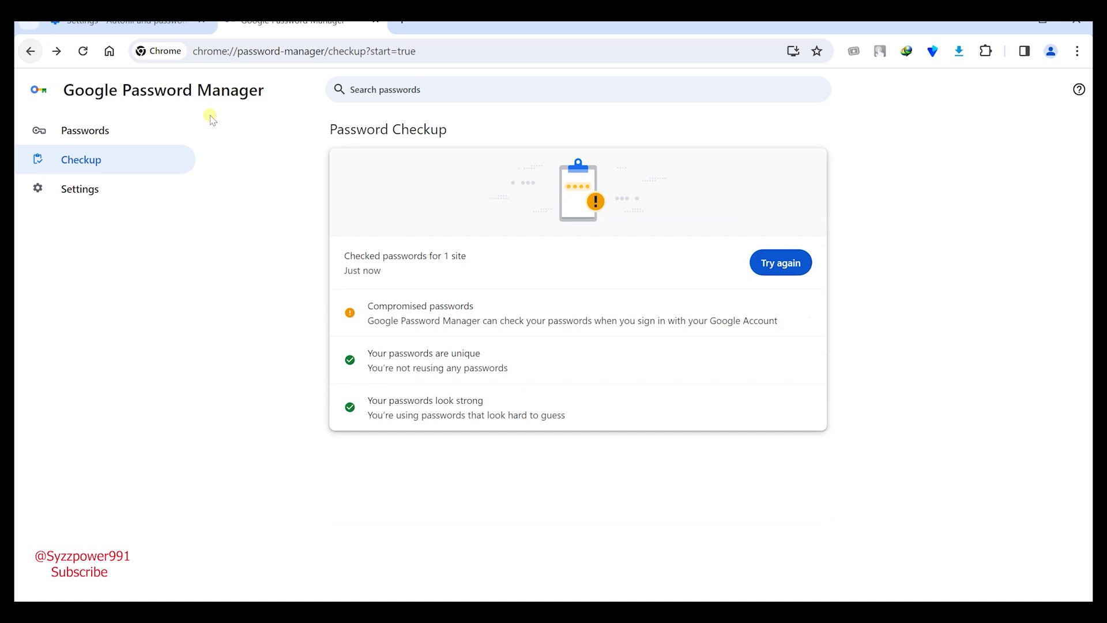
pyautogui.click(31, 52)
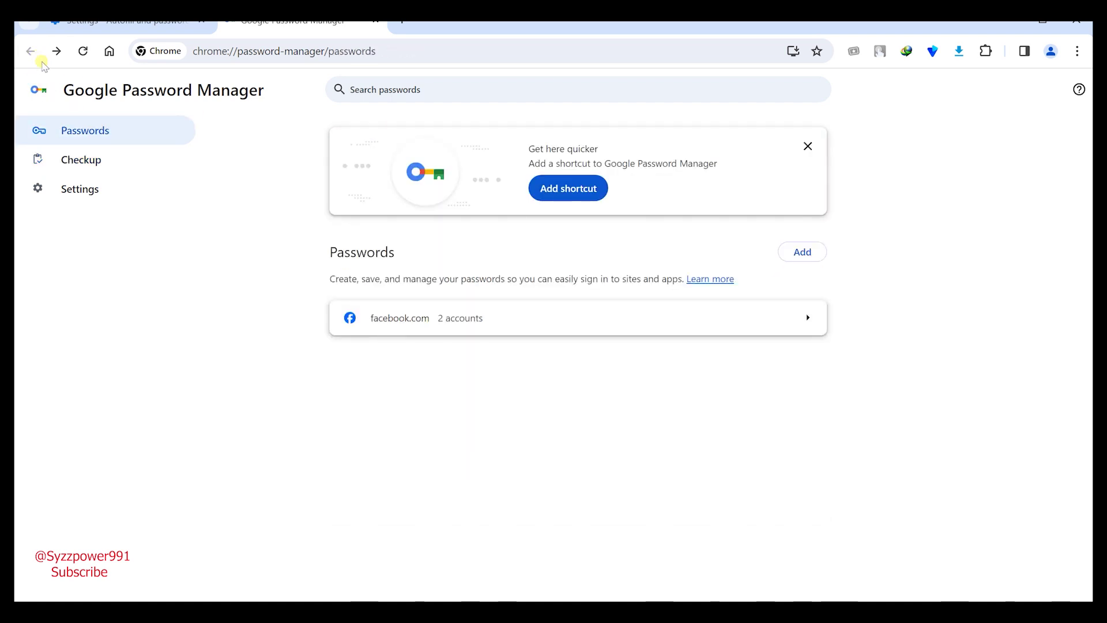
pyautogui.click(1076, 52)
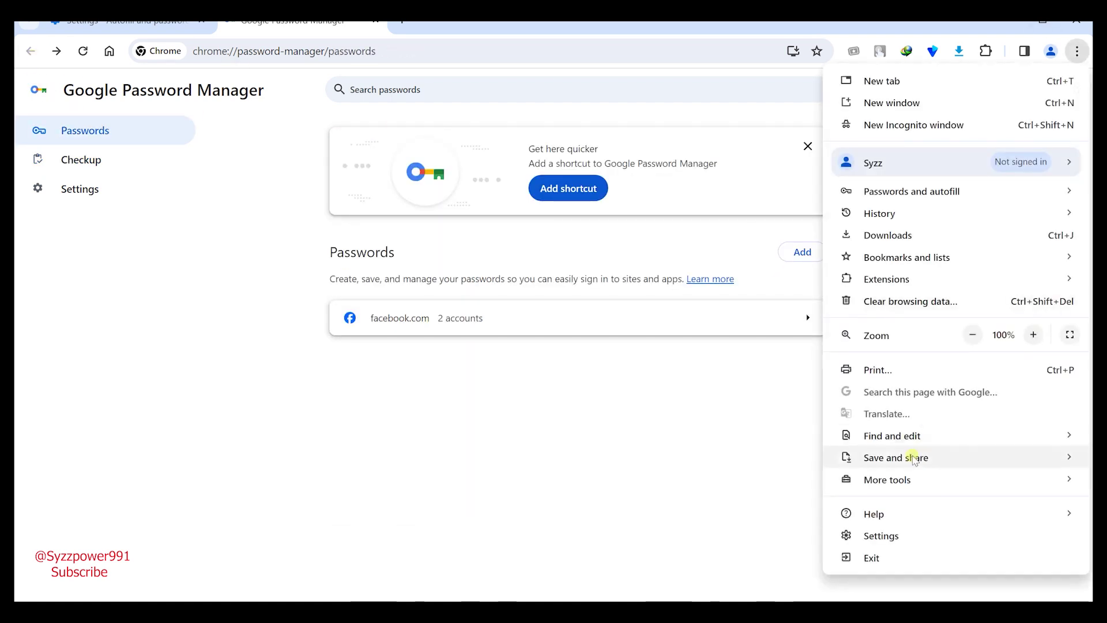
pyautogui.click(877, 534)
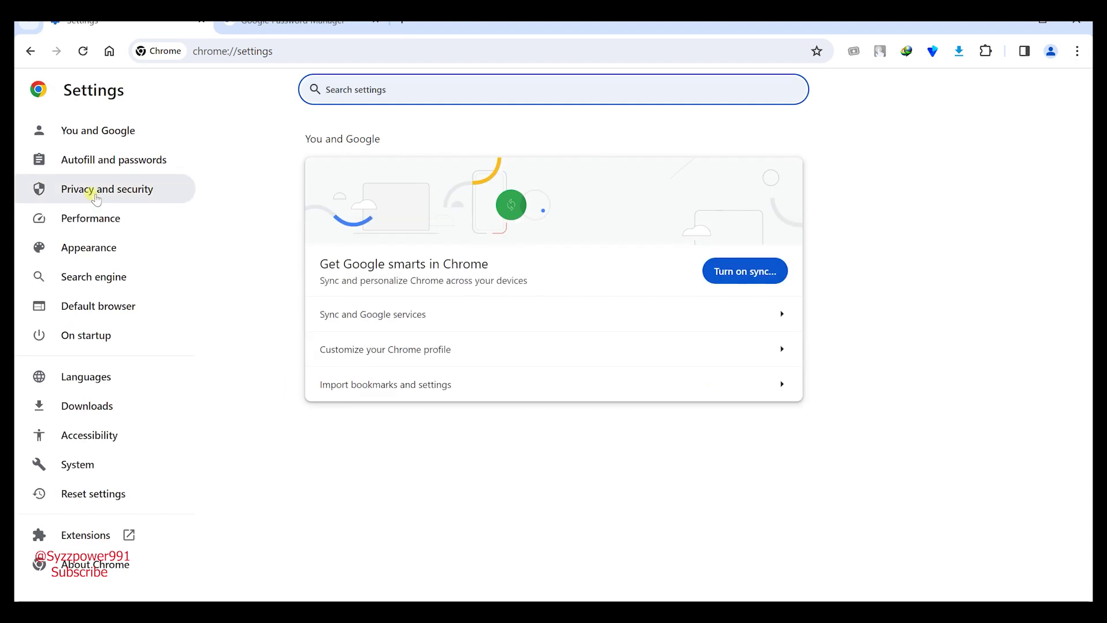
pyautogui.click(98, 190)
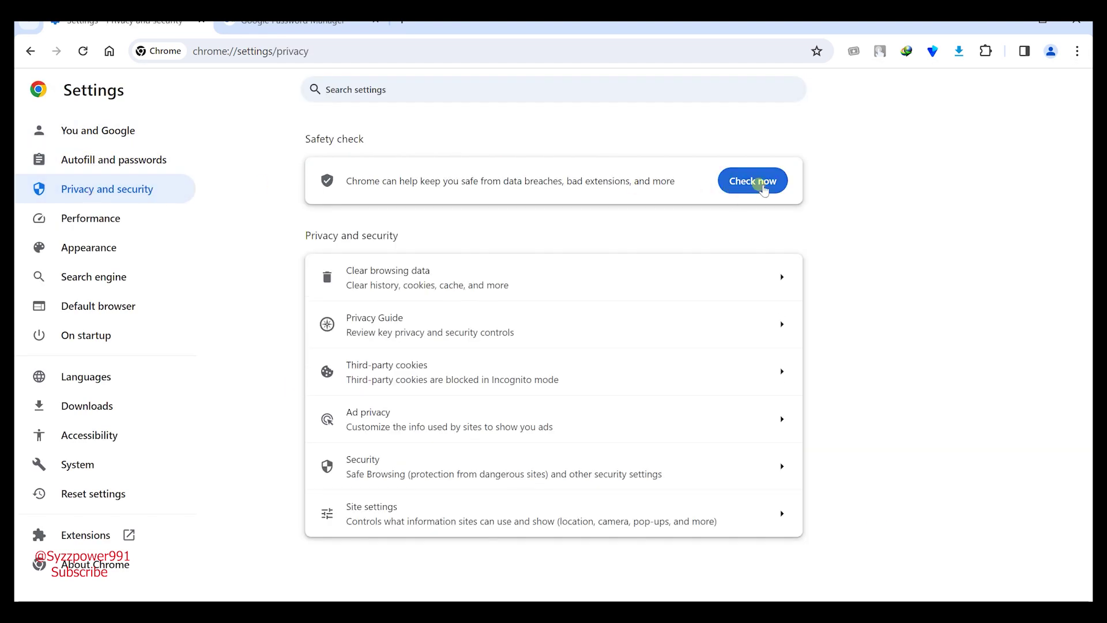
pyautogui.click(754, 183)
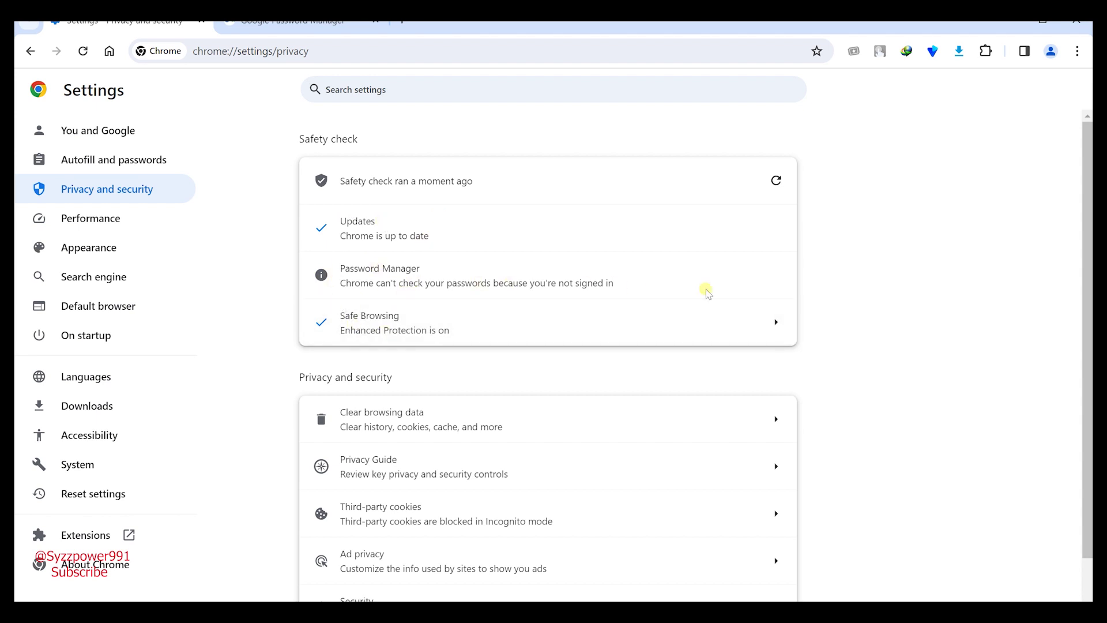
pyautogui.click(138, 196)
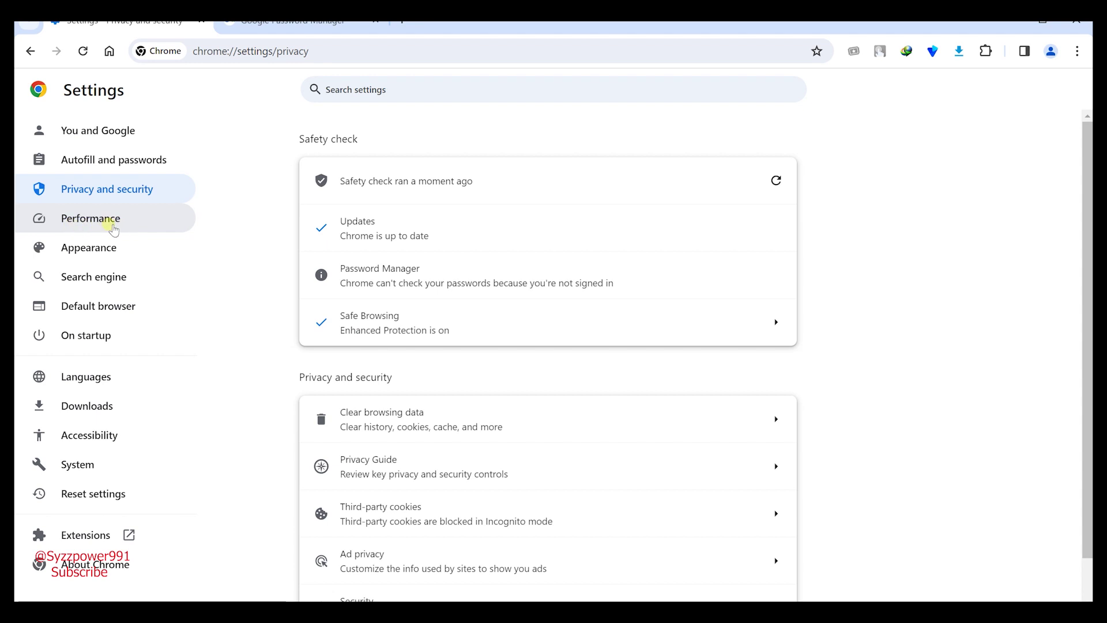
# Turn on Memory Saver in the Performance settings and open the Appearance settings
pyautogui.click(113, 230)
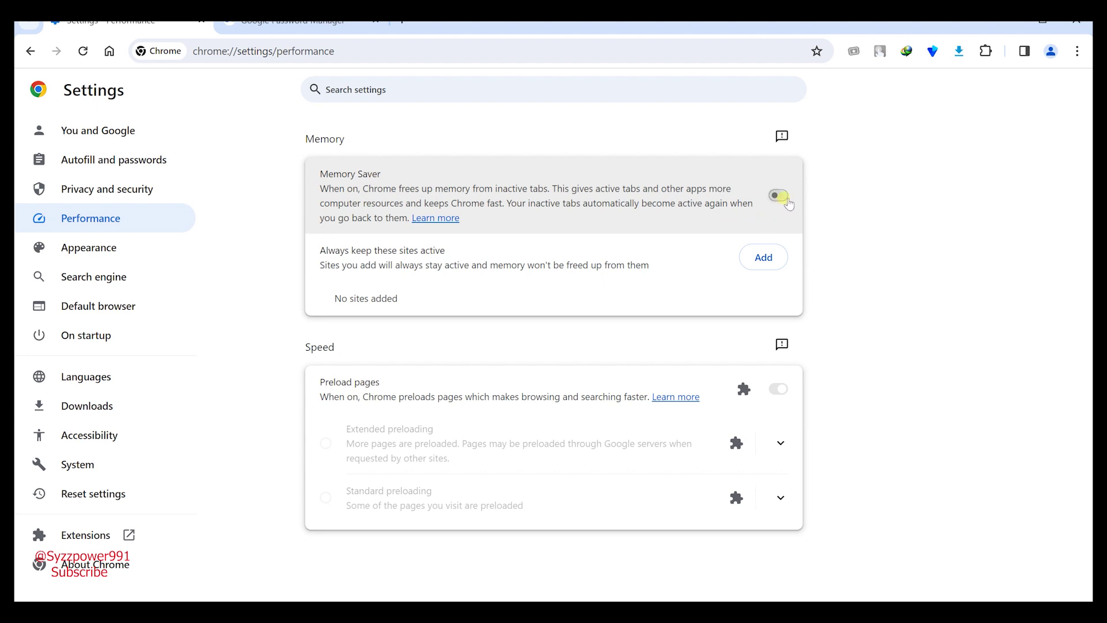
pyautogui.click(786, 200)
pyautogui.click(118, 249)
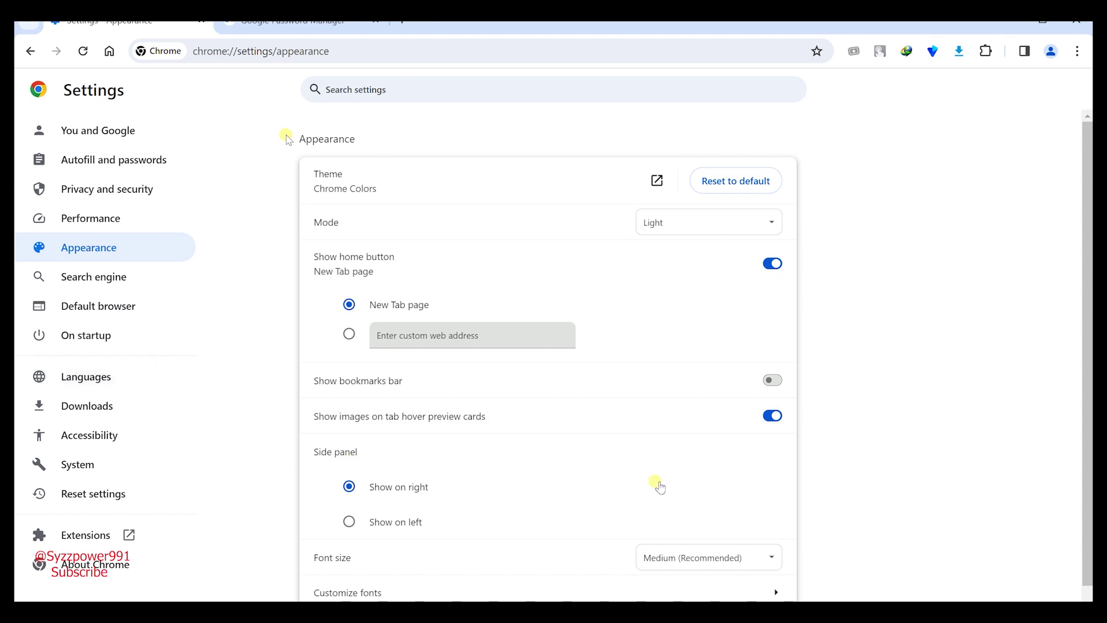
# Switch the browser's appearance mode to Dark and back to Light
pyautogui.click(780, 226)
pyautogui.click(711, 252)
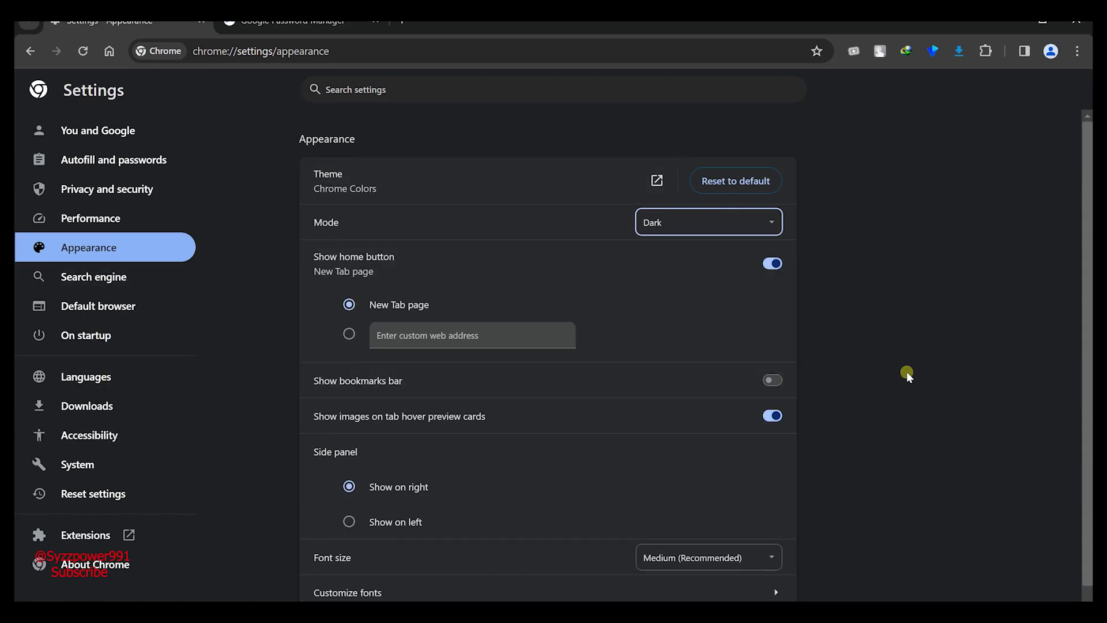
pyautogui.click(743, 230)
pyautogui.click(694, 241)
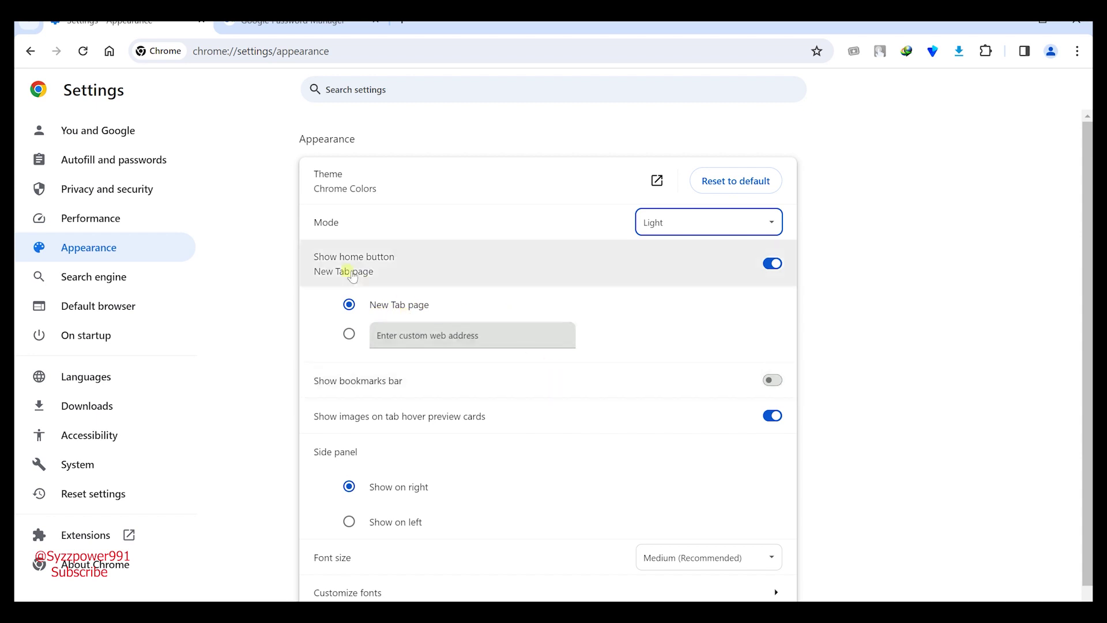
# Open two new browser tabs and return to the tab with the Appearance settings
pyautogui.click(402, 23)
pyautogui.click(578, 25)
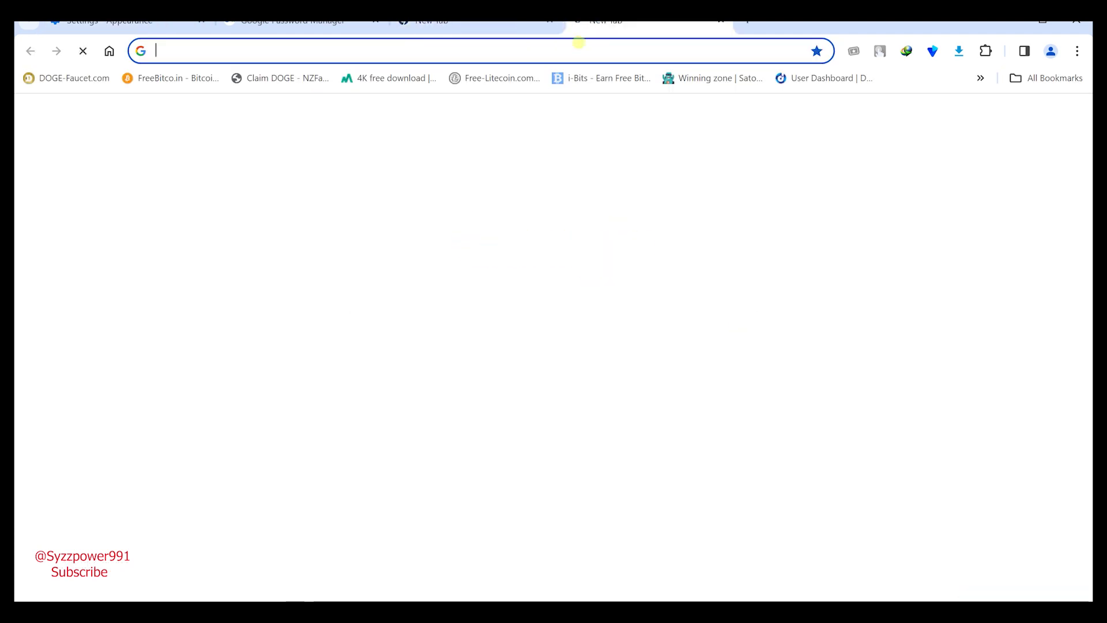
pyautogui.click(146, 26)
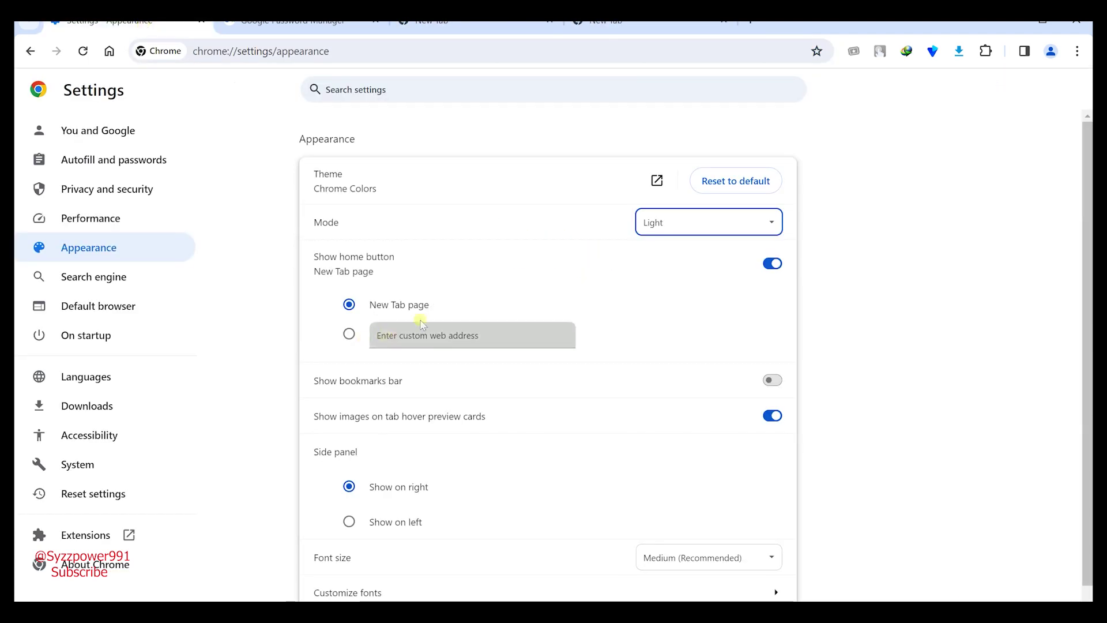
# Turn the Show home button option off and back on twice
pyautogui.click(772, 268)
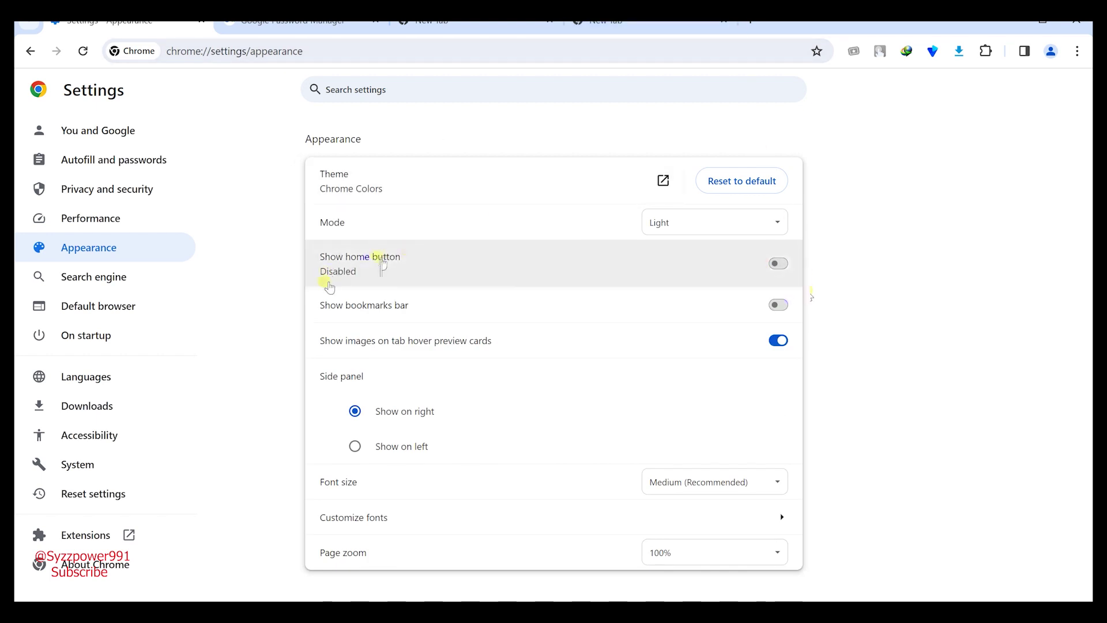
pyautogui.click(778, 263)
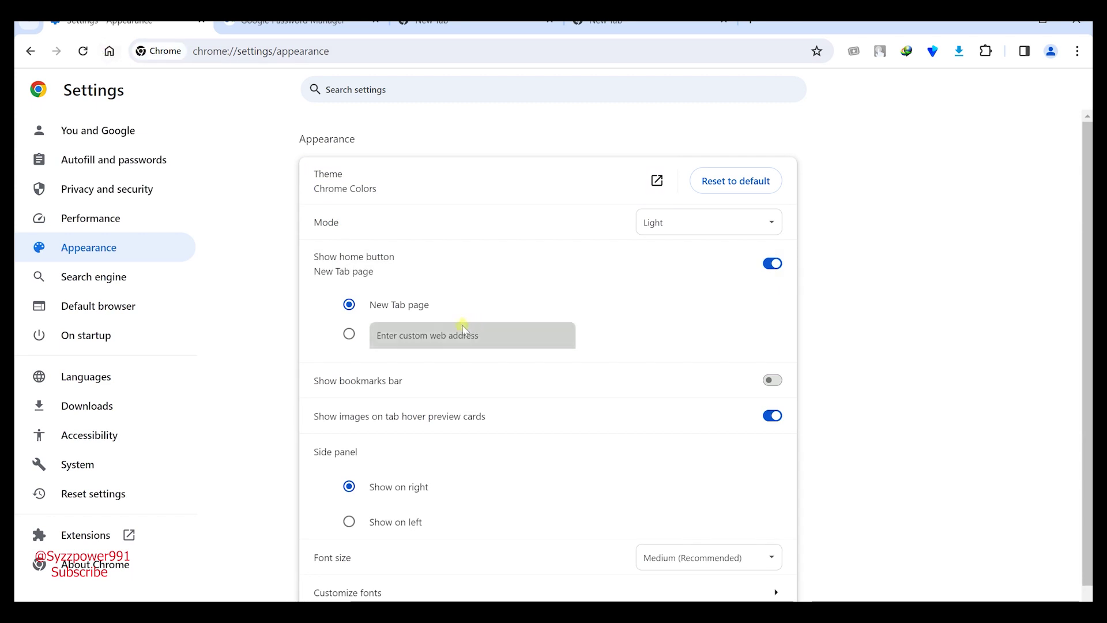
pyautogui.click(774, 265)
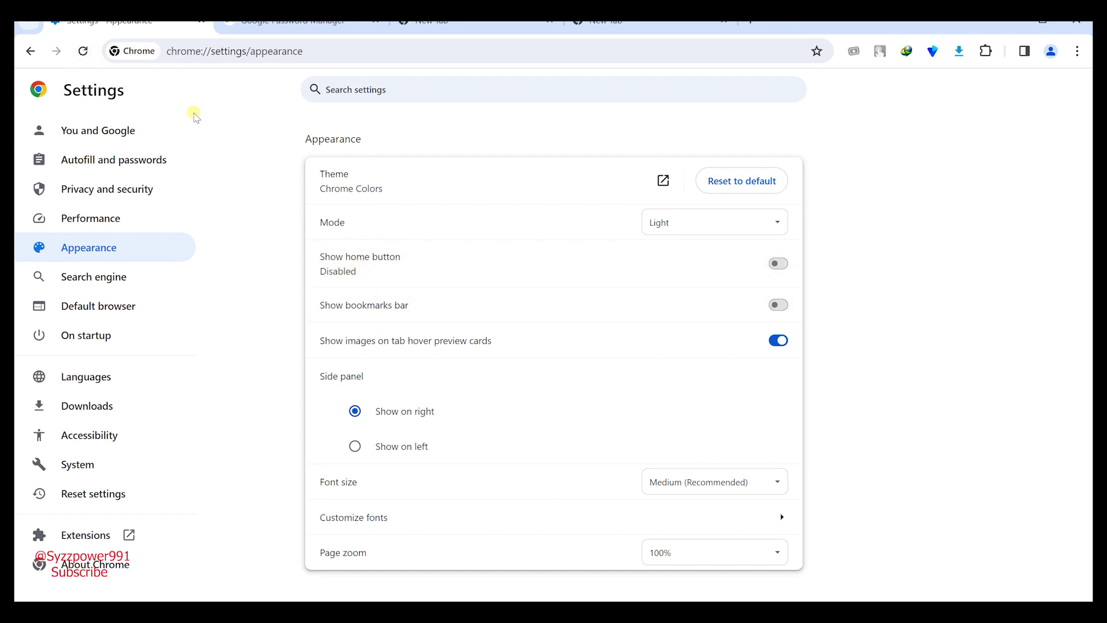
pyautogui.click(778, 272)
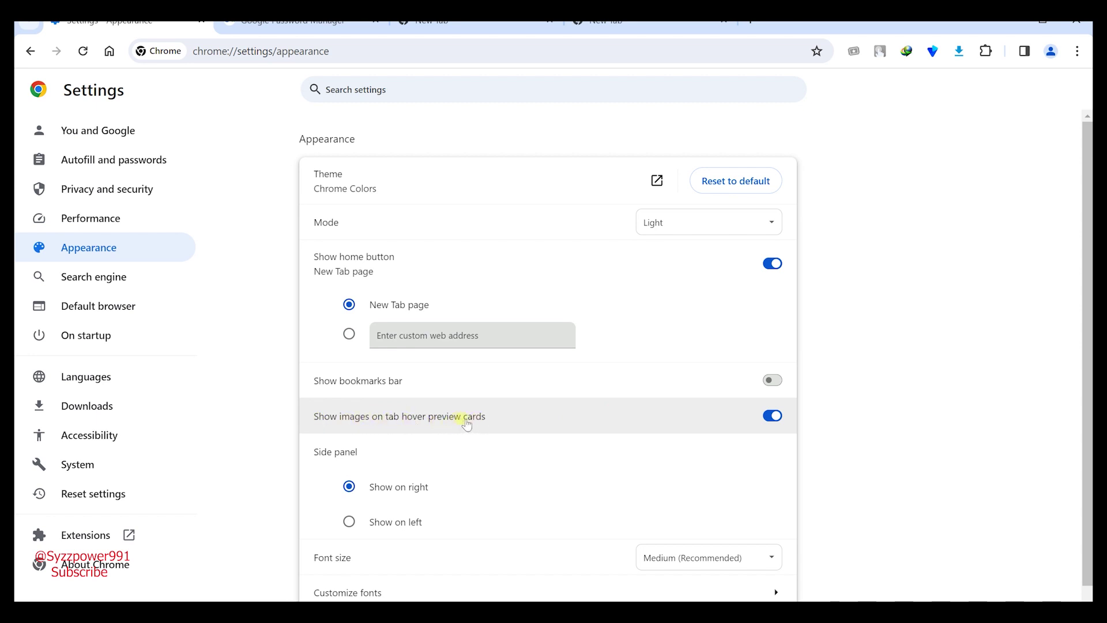
# Try the font sizes Small and Very large, and set the font size back to Medium (Recommended)
pyautogui.scroll(-1, 600, 392)
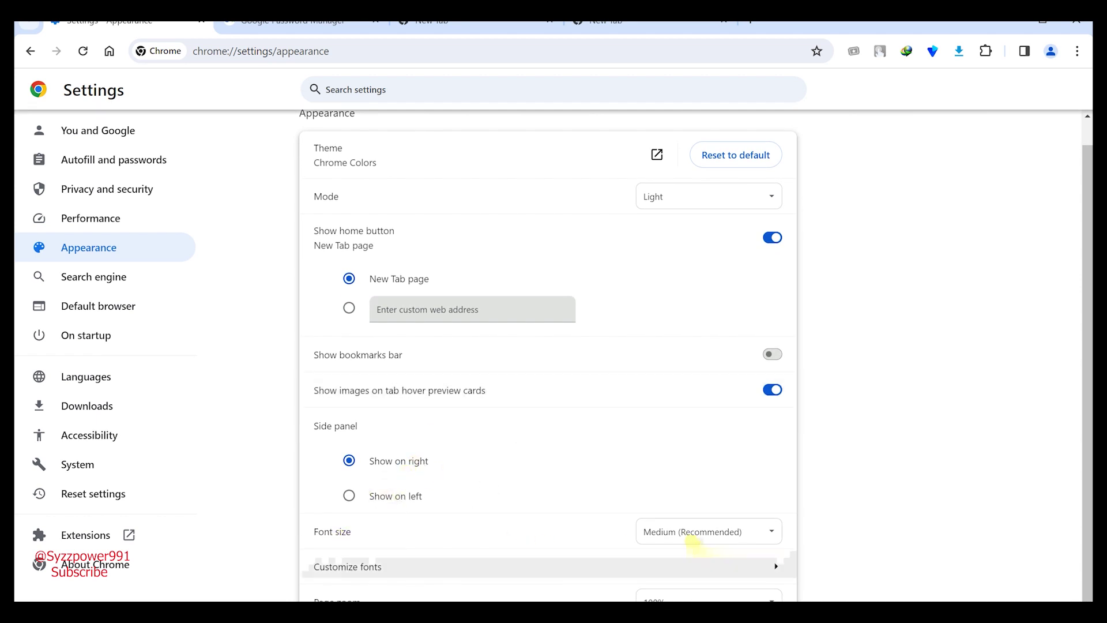
pyautogui.click(759, 533)
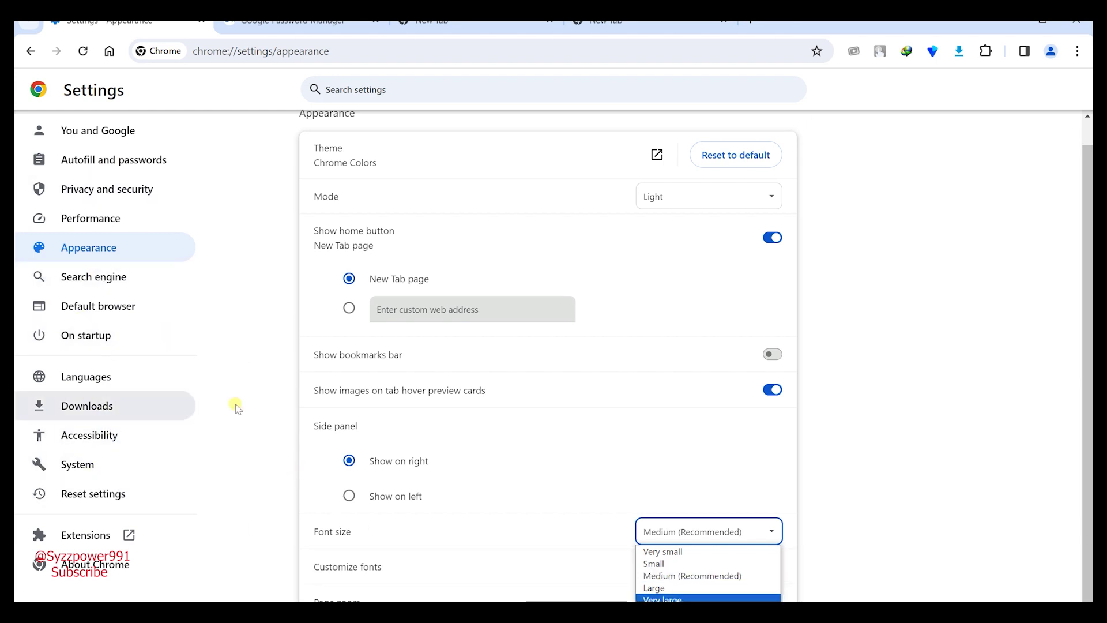
pyautogui.click(678, 565)
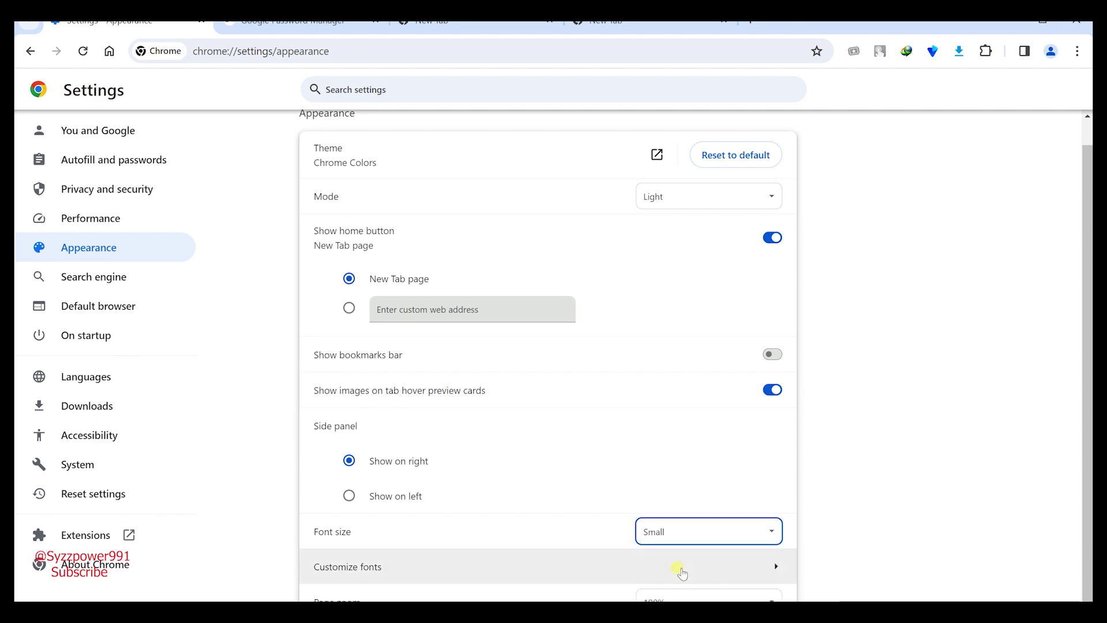
pyautogui.click(675, 531)
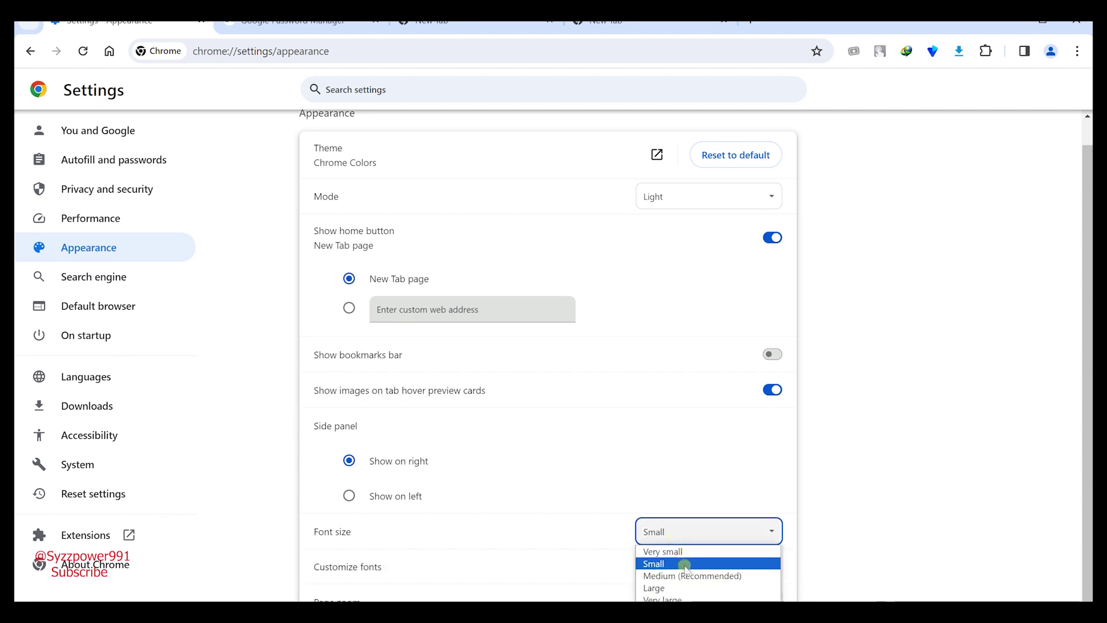
pyautogui.click(668, 598)
pyautogui.click(668, 531)
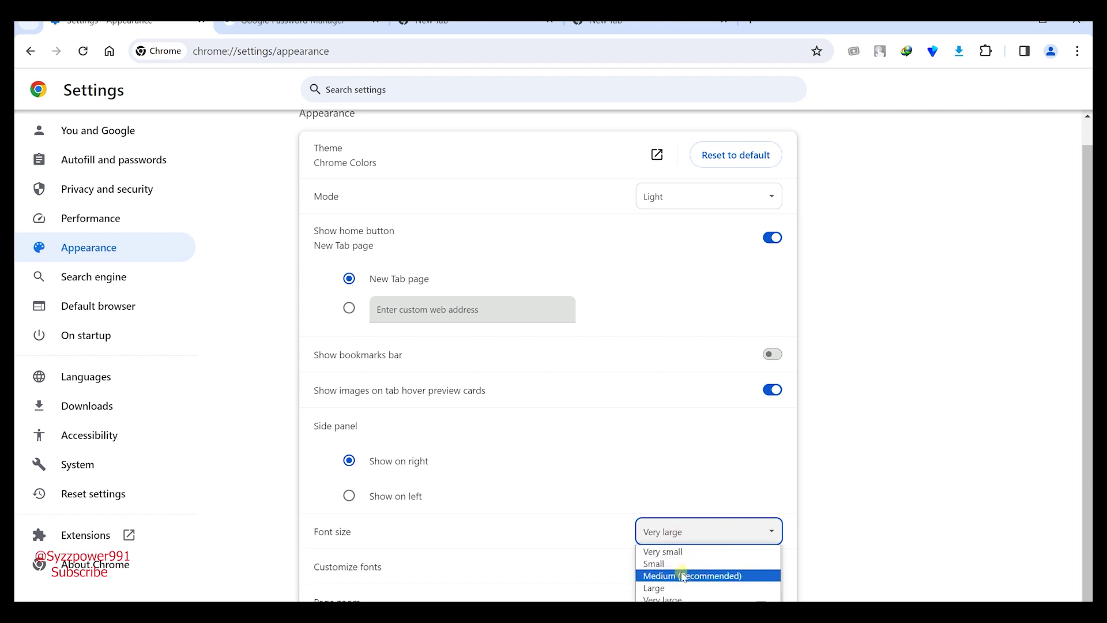
pyautogui.click(680, 575)
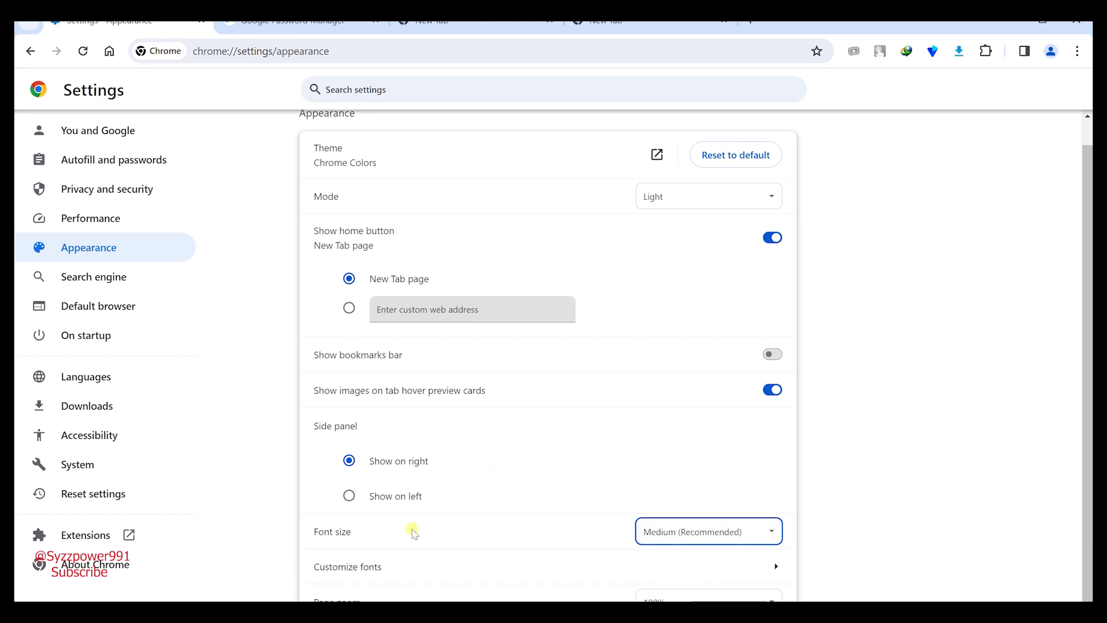
# Open the font customization settings, try the Huge font size, and set the font size to 15
pyautogui.click(686, 572)
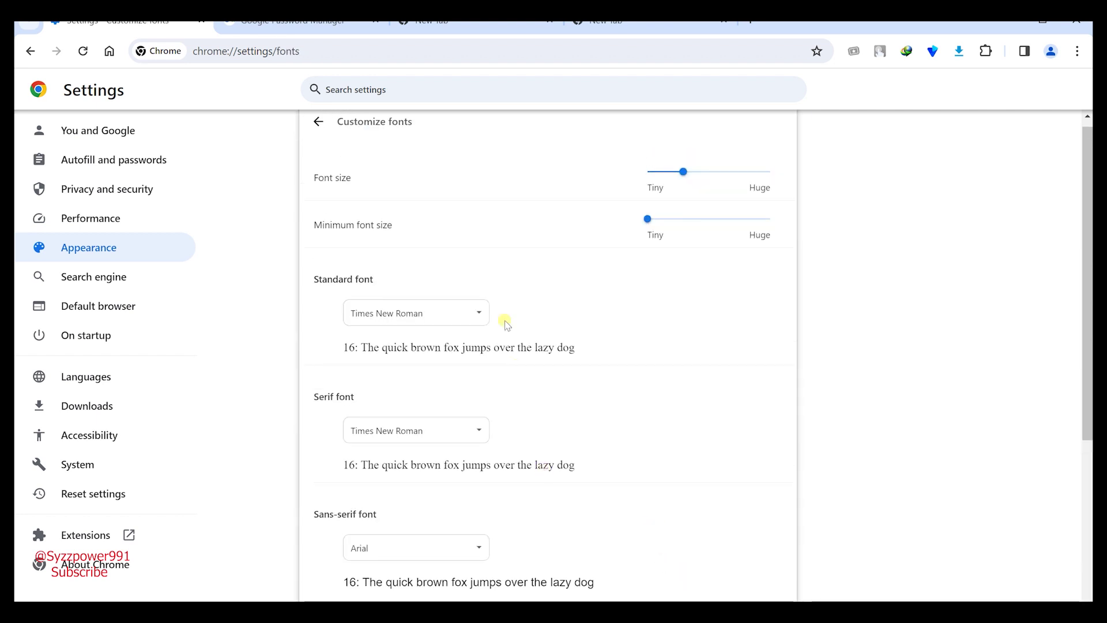
pyautogui.moveTo(683, 173); pyautogui.dragTo(783, 186)
pyautogui.scroll(-12, 634, 343)
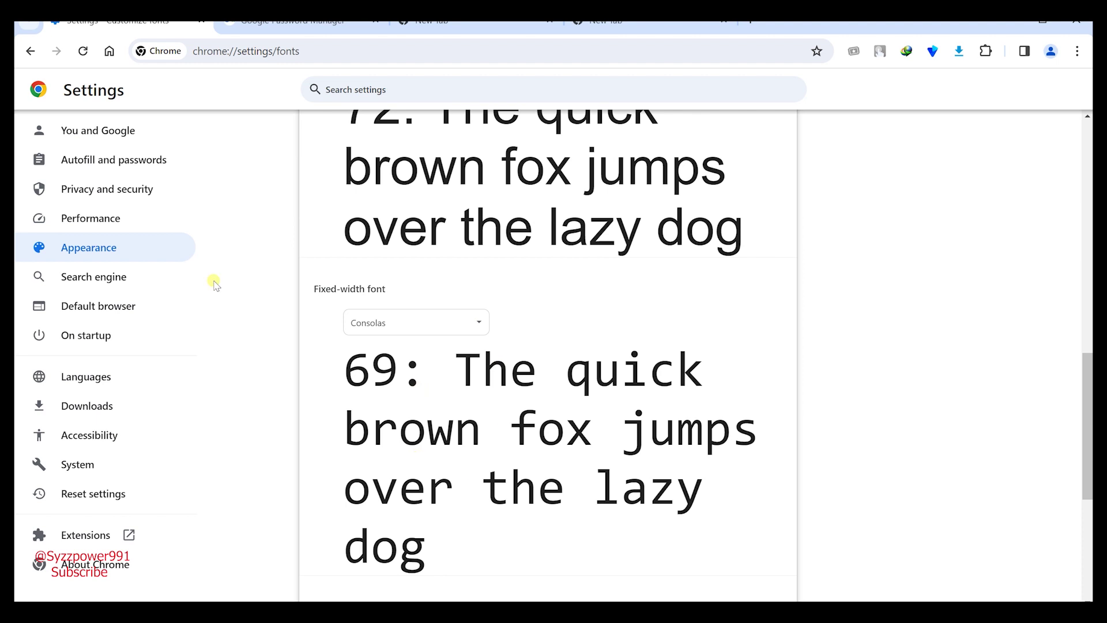
pyautogui.scroll(12, 663, 316)
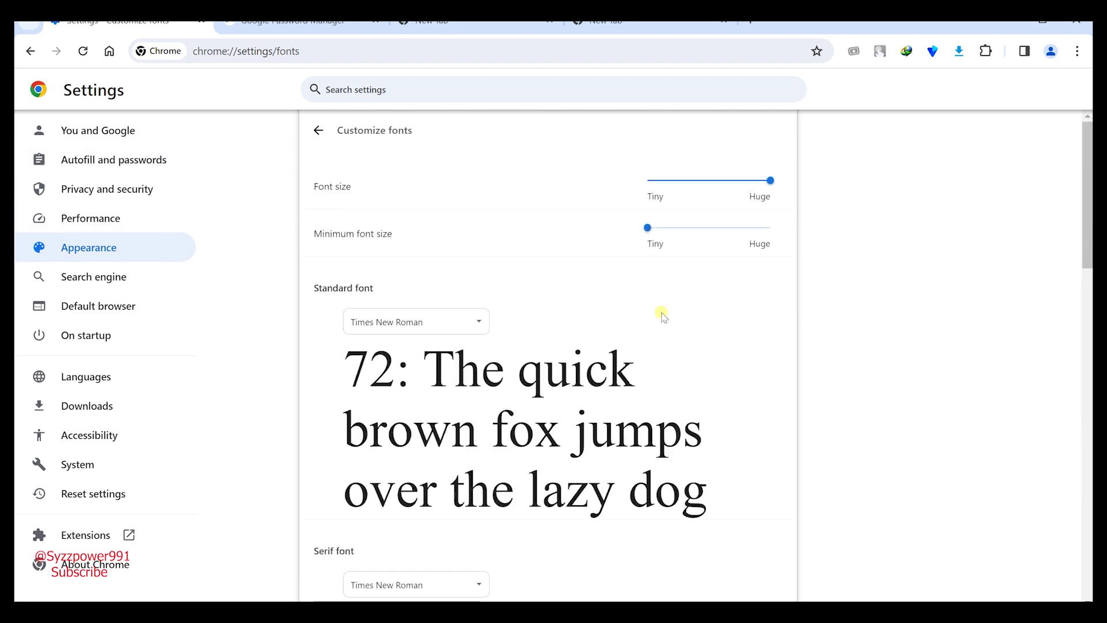
pyautogui.moveTo(770, 180); pyautogui.dragTo(676, 185)
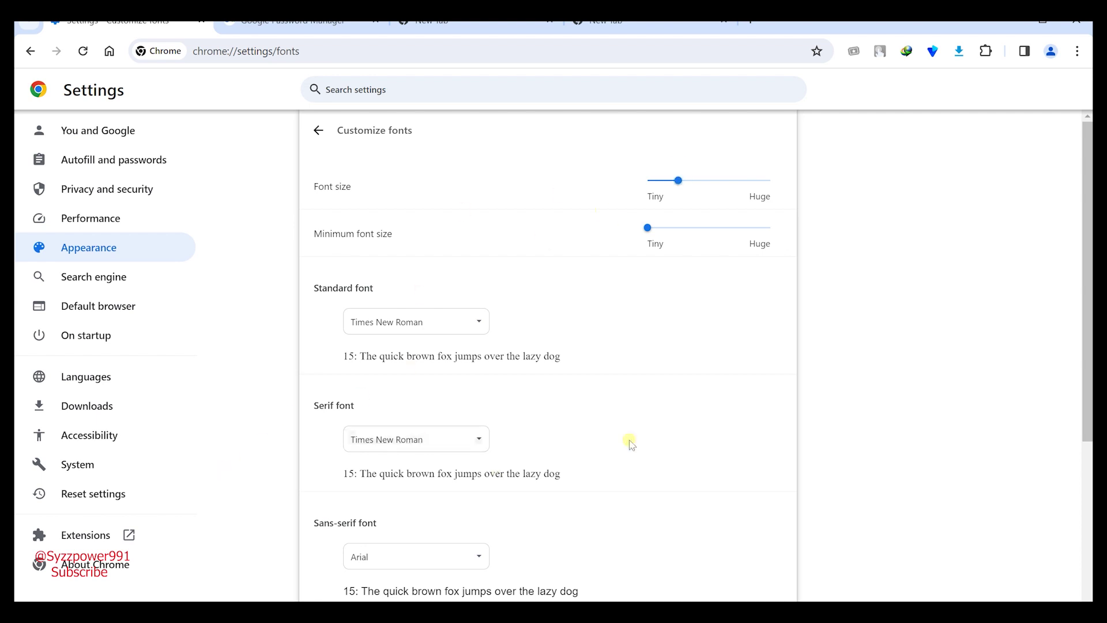
# Set the standard font to Symbol and look through the other available fonts without changing it
pyautogui.click(457, 321)
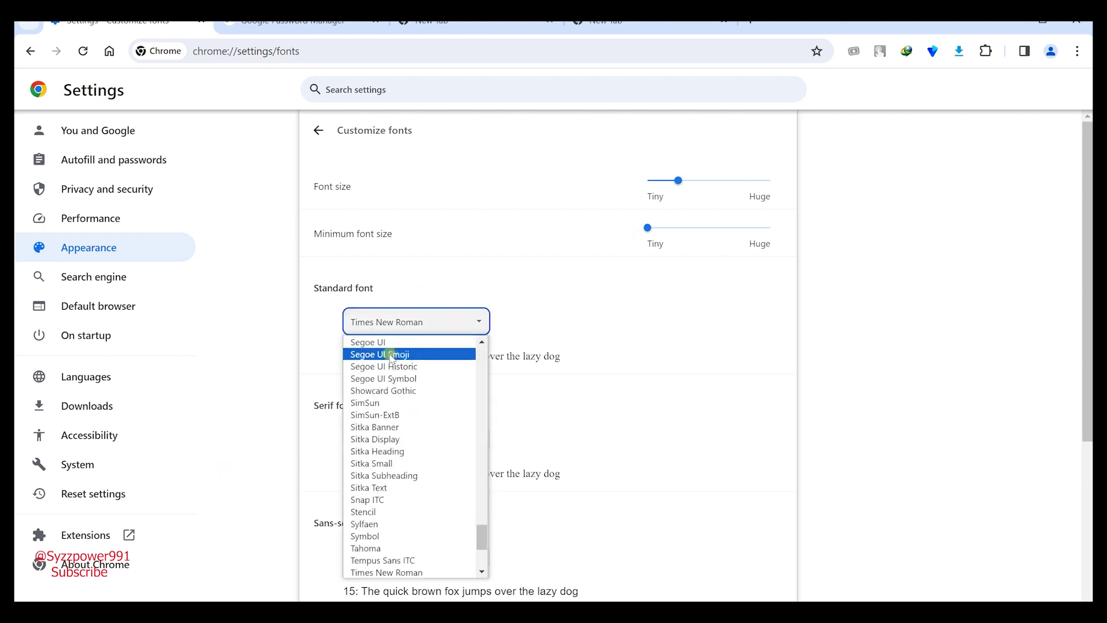
pyautogui.click(248, 338)
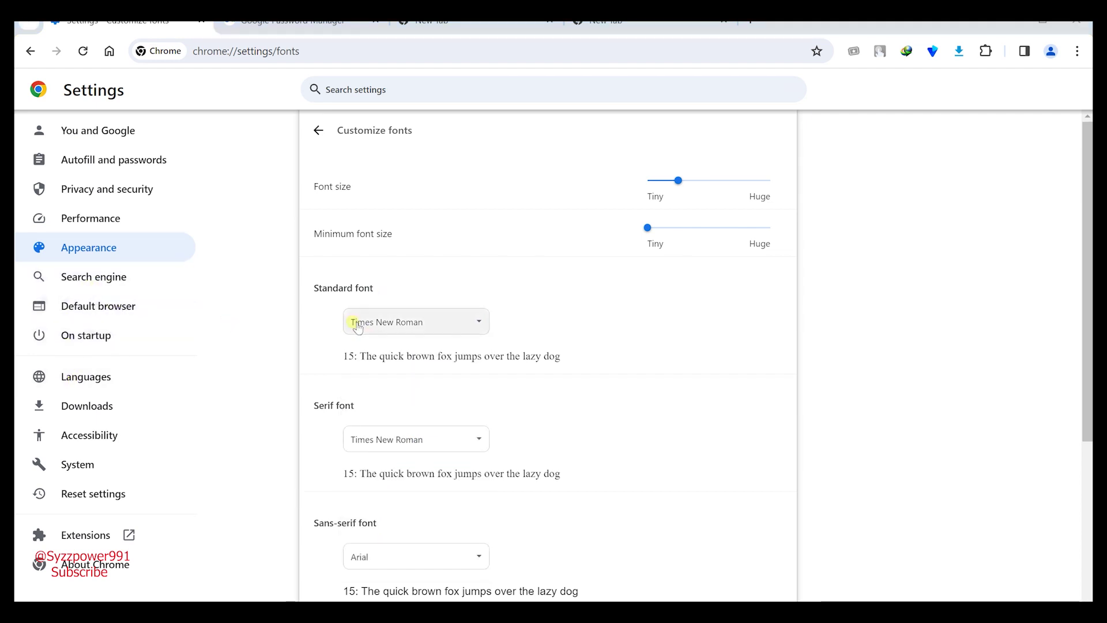
pyautogui.click(426, 325)
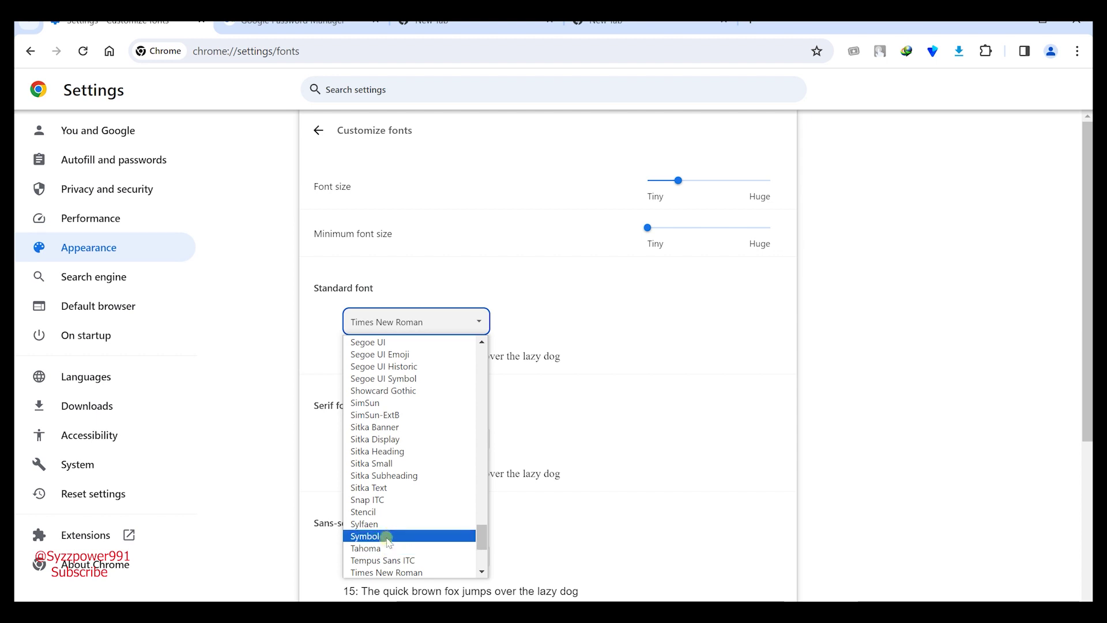
pyautogui.click(385, 536)
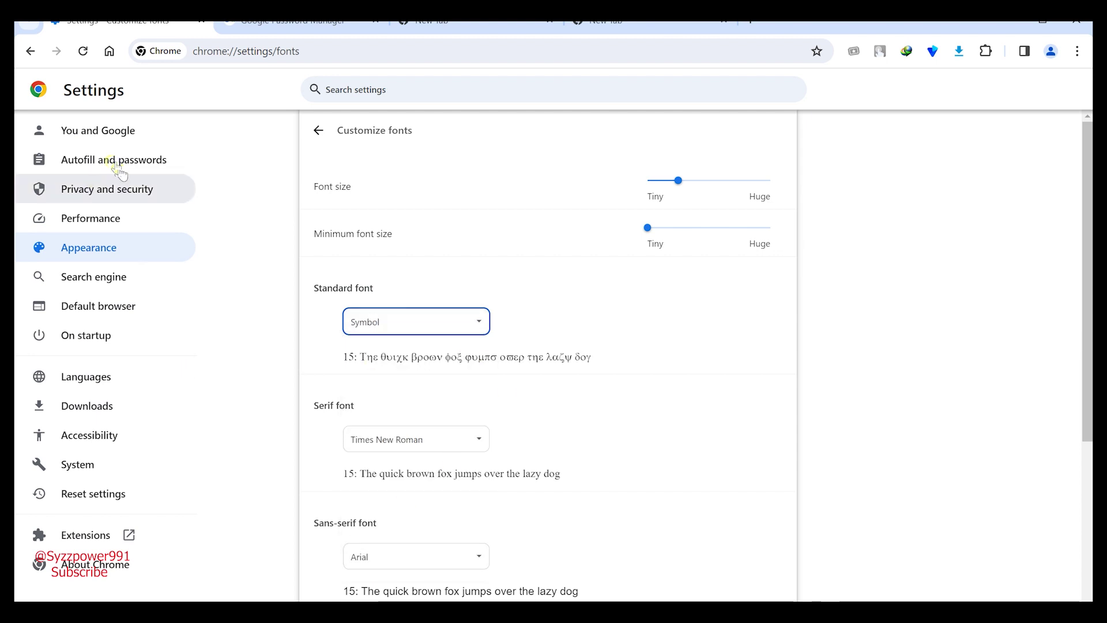
pyautogui.click(390, 321)
pyautogui.scroll(1, 422, 338)
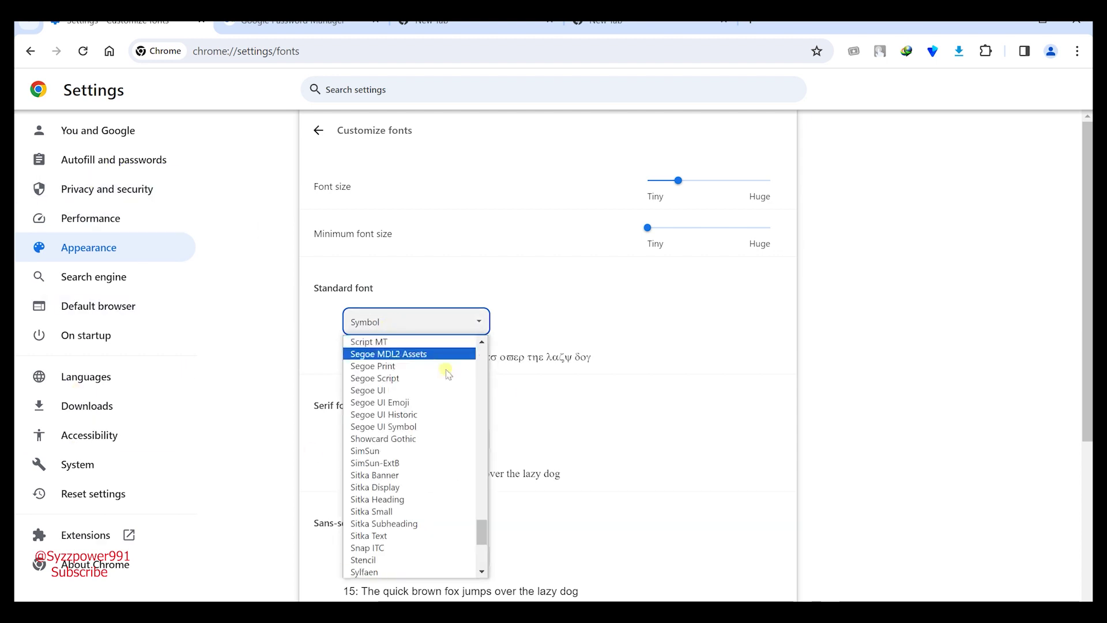
pyautogui.moveTo(483, 533); pyautogui.dragTo(503, 492)
pyautogui.click(614, 353)
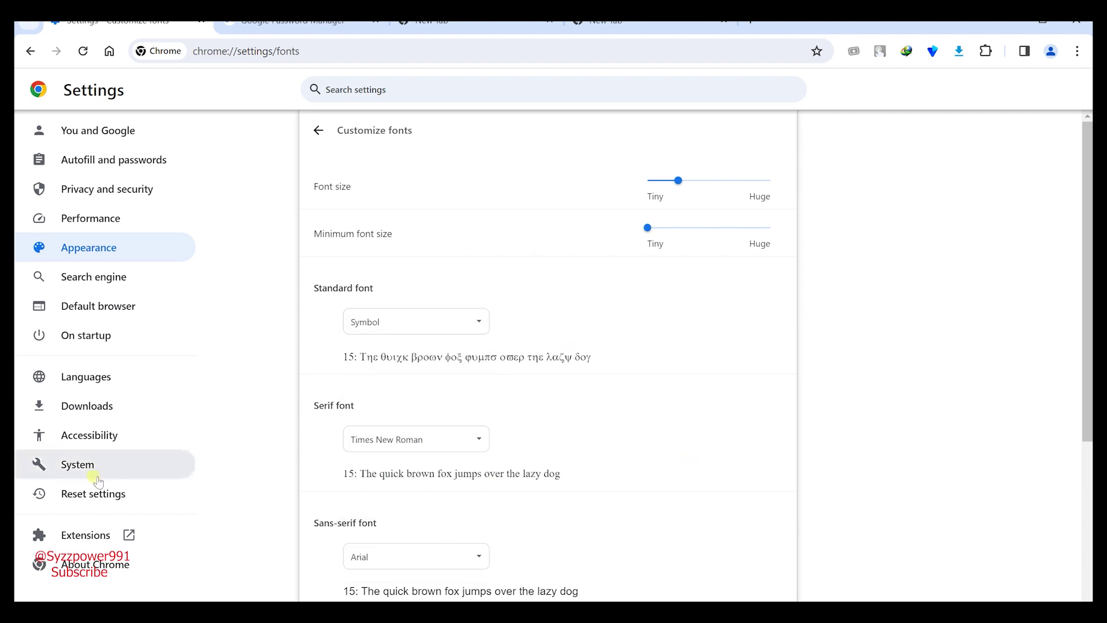
# Restore the browser settings to their original defaults and confirm the reset
pyautogui.click(109, 500)
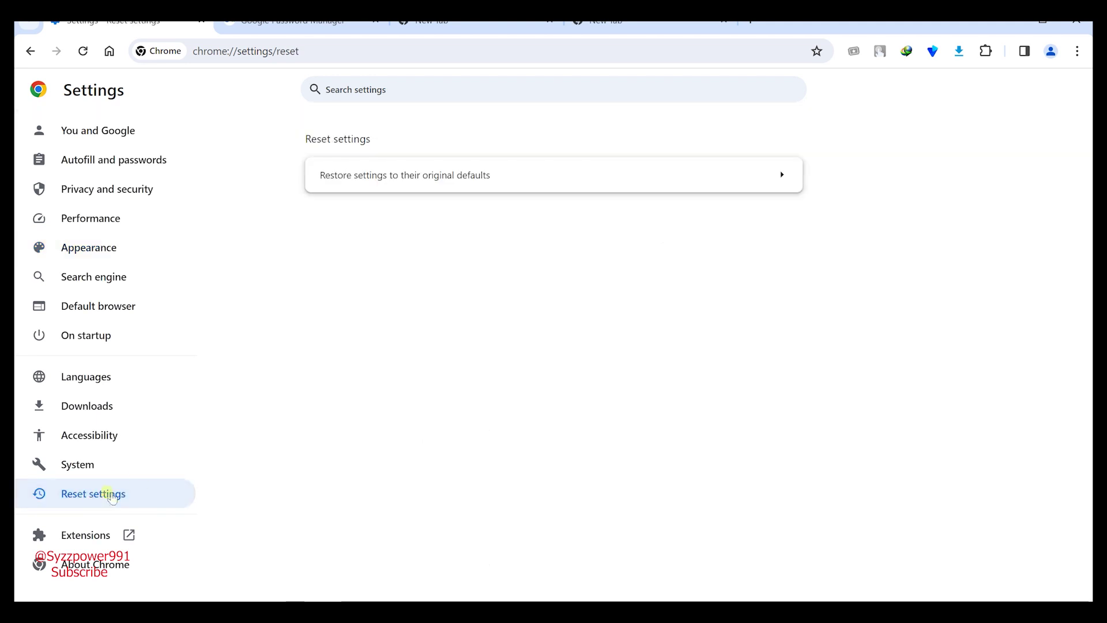
pyautogui.click(420, 176)
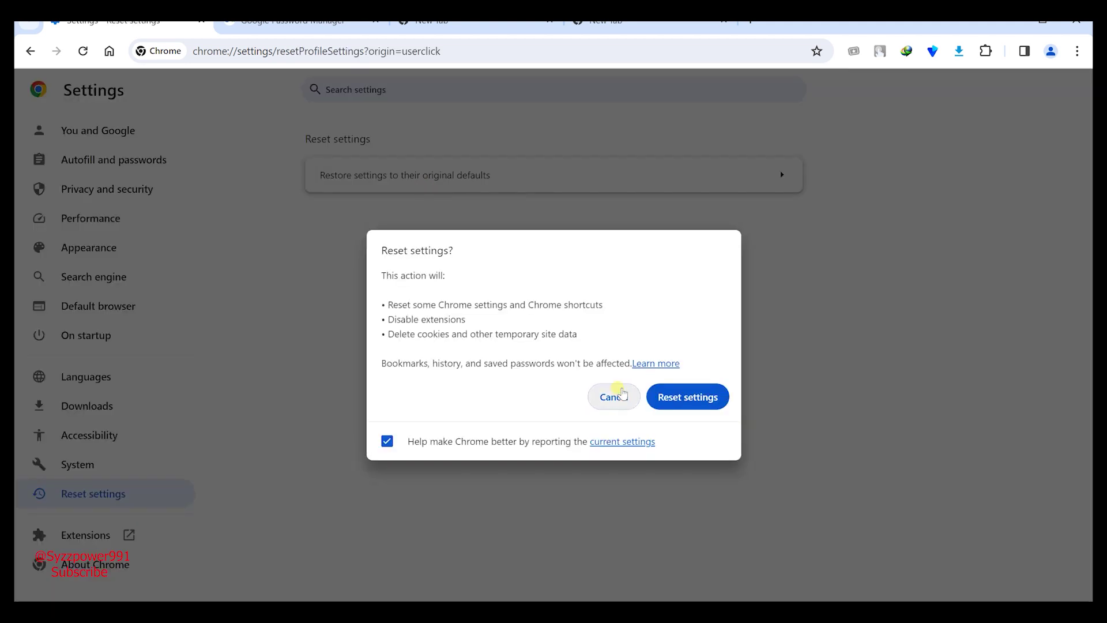
pyautogui.click(686, 398)
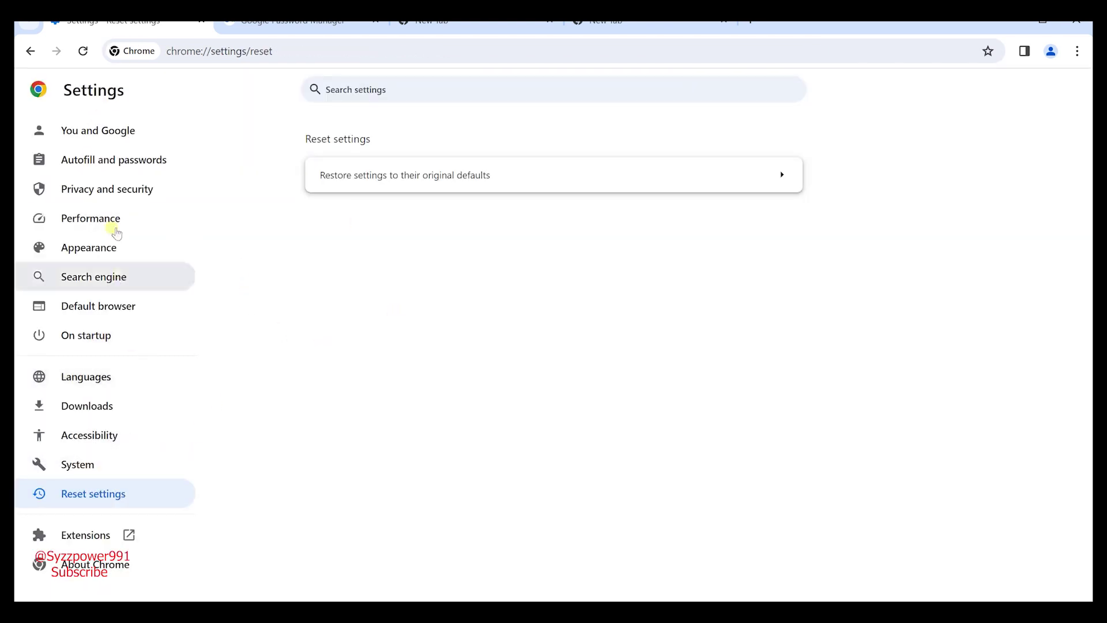
# Return to the Appearance settings and view the page zoom choices without selecting one
pyautogui.click(88, 247)
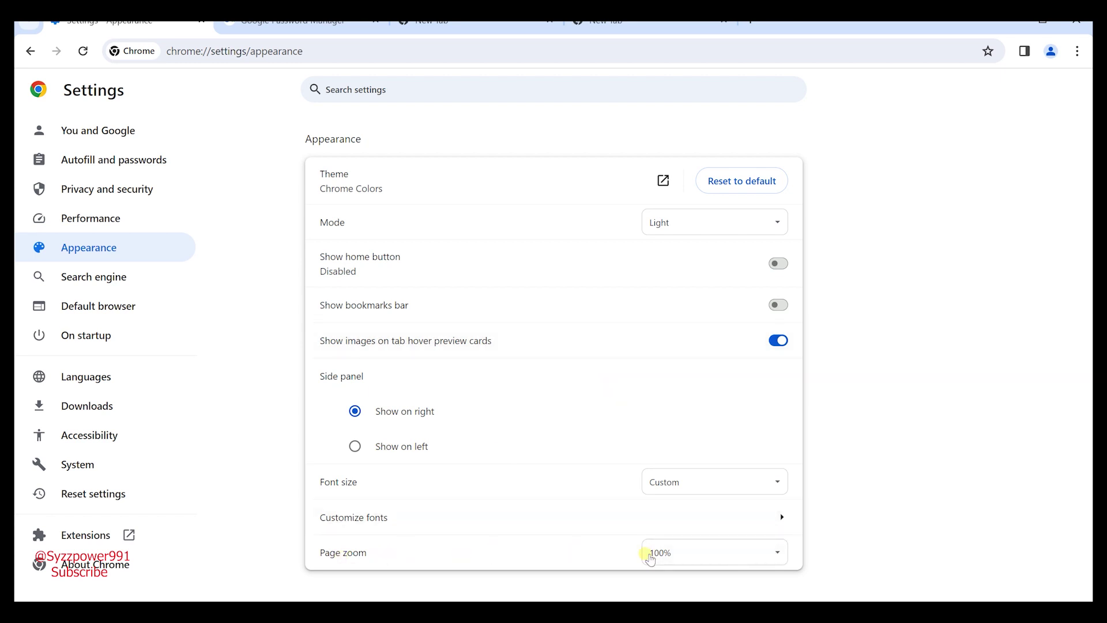
pyautogui.click(683, 557)
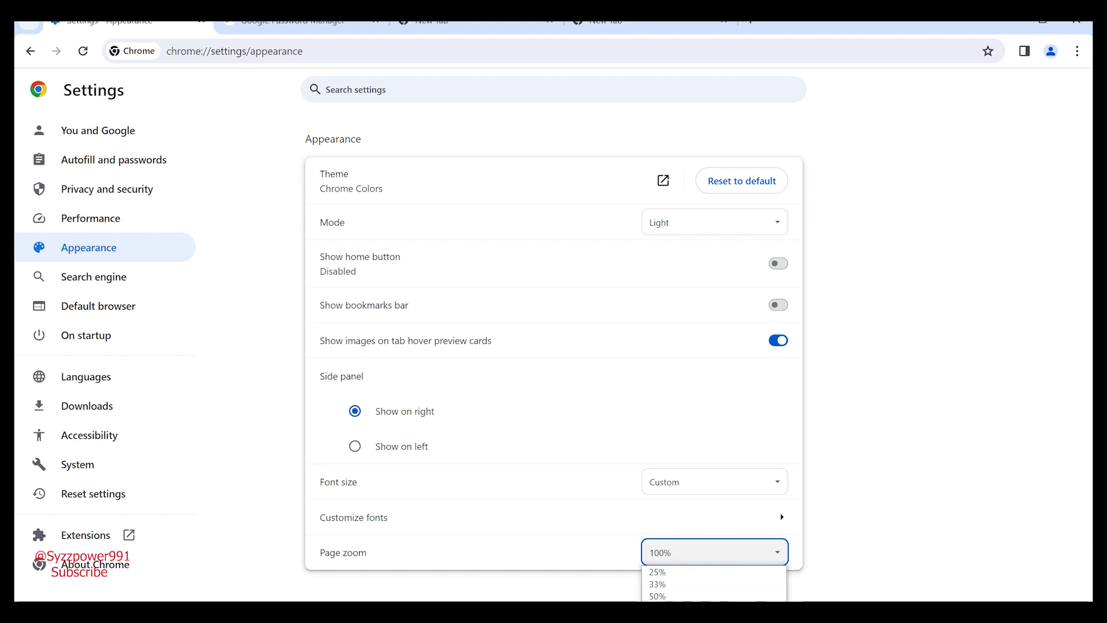
pyautogui.click(678, 412)
# Zoom the settings page in to 150% and back out to 100%
pyautogui.click(1076, 50)
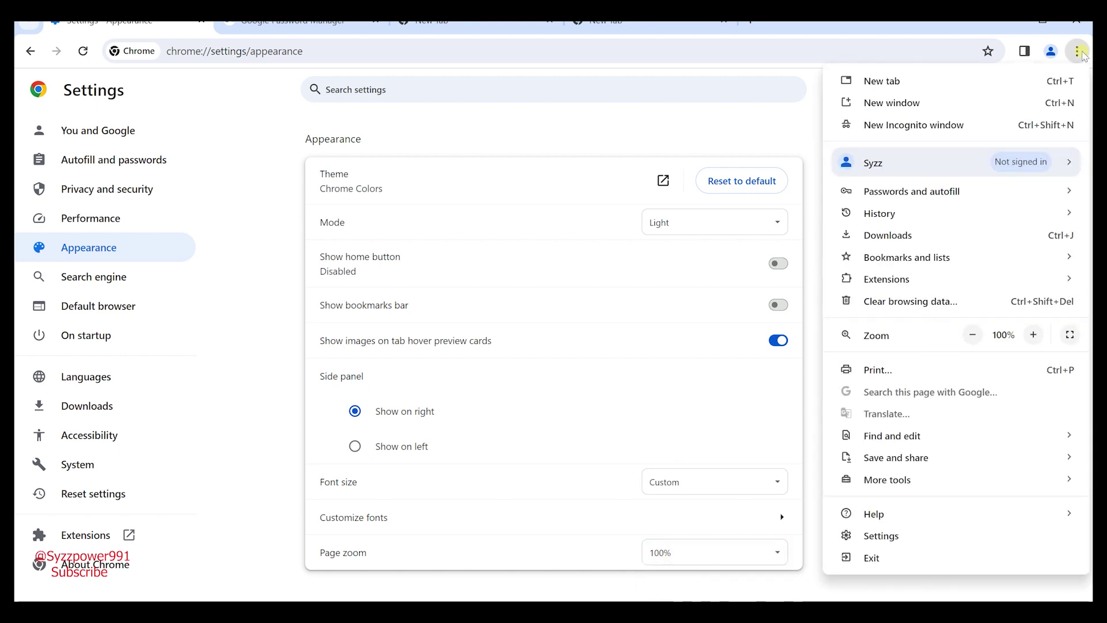
pyautogui.click(1033, 334)
pyautogui.click(972, 334)
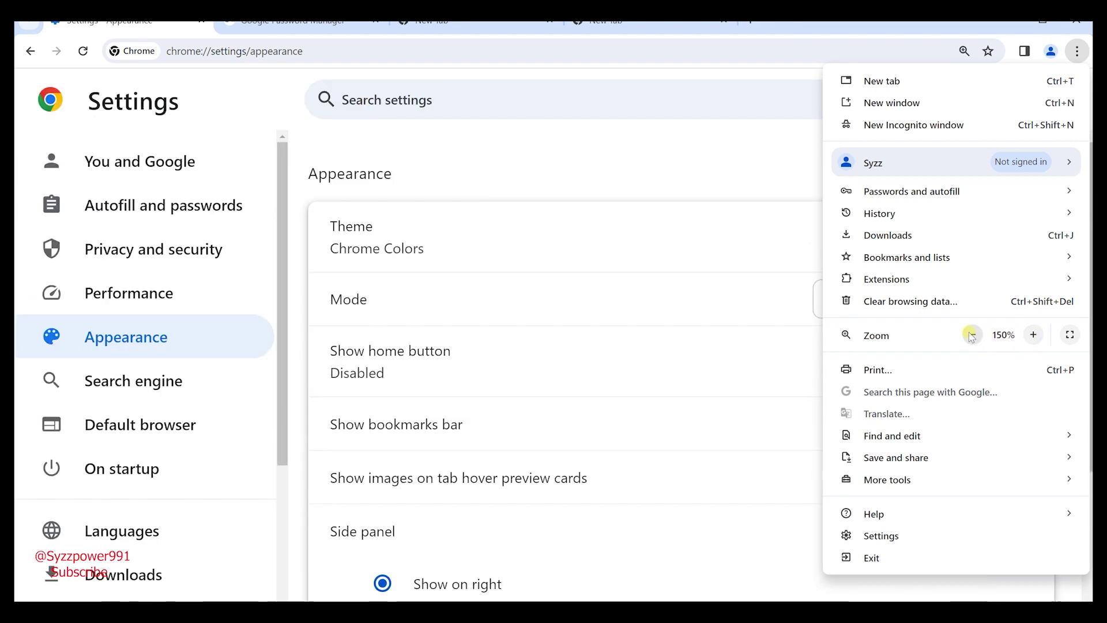
pyautogui.click(972, 334)
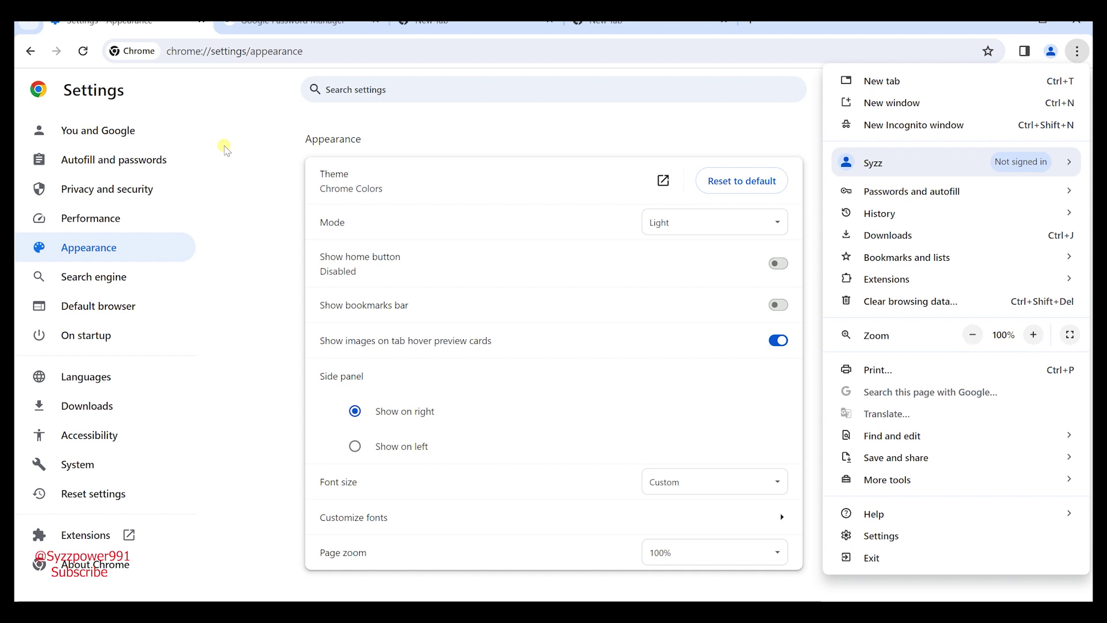
pyautogui.click(238, 131)
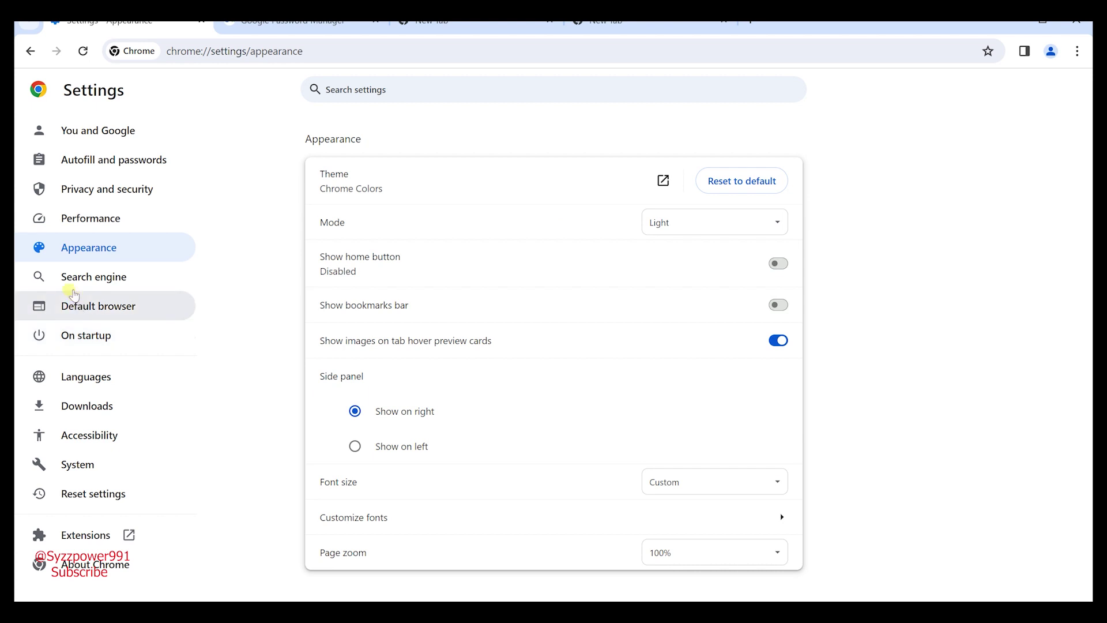
# Review the search engine choices for the address bar and the Default browser and On startup settings
pyautogui.click(130, 282)
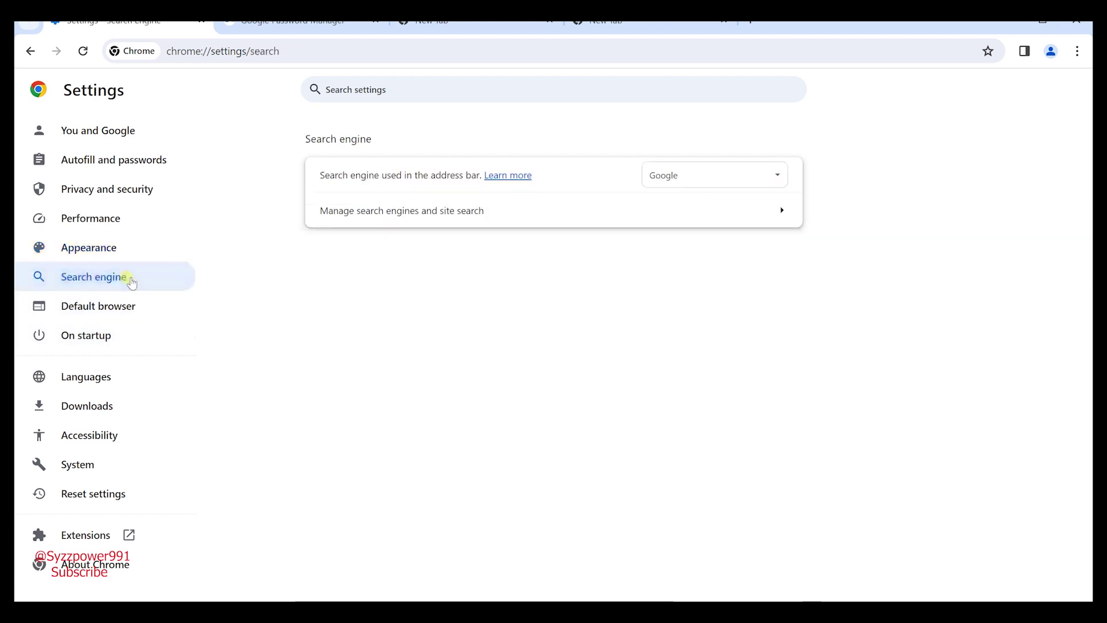
pyautogui.click(686, 188)
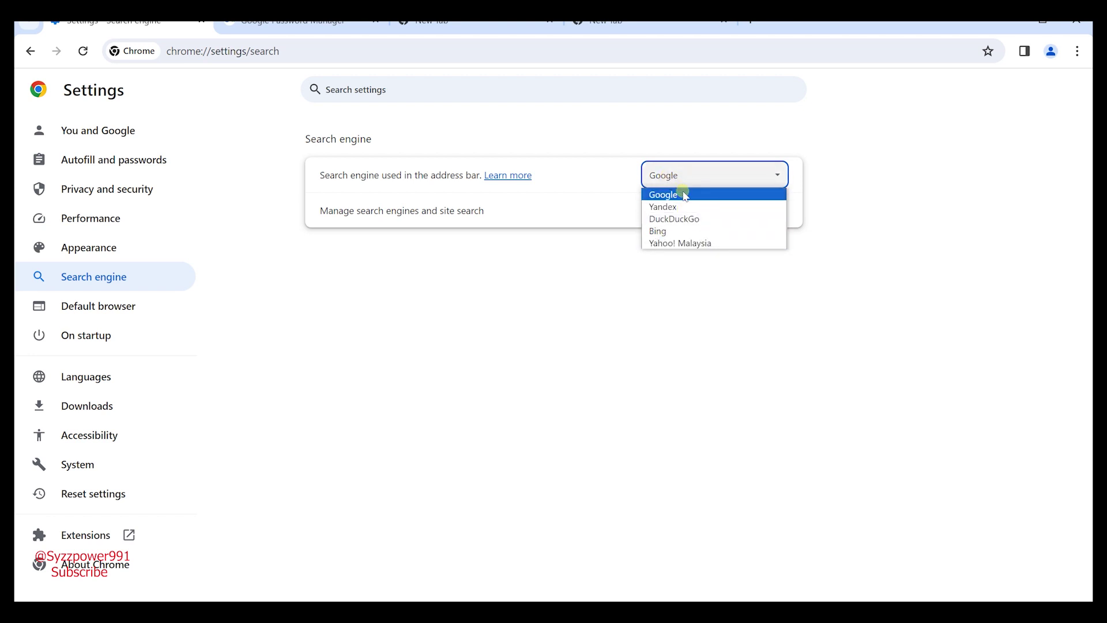
pyautogui.click(671, 284)
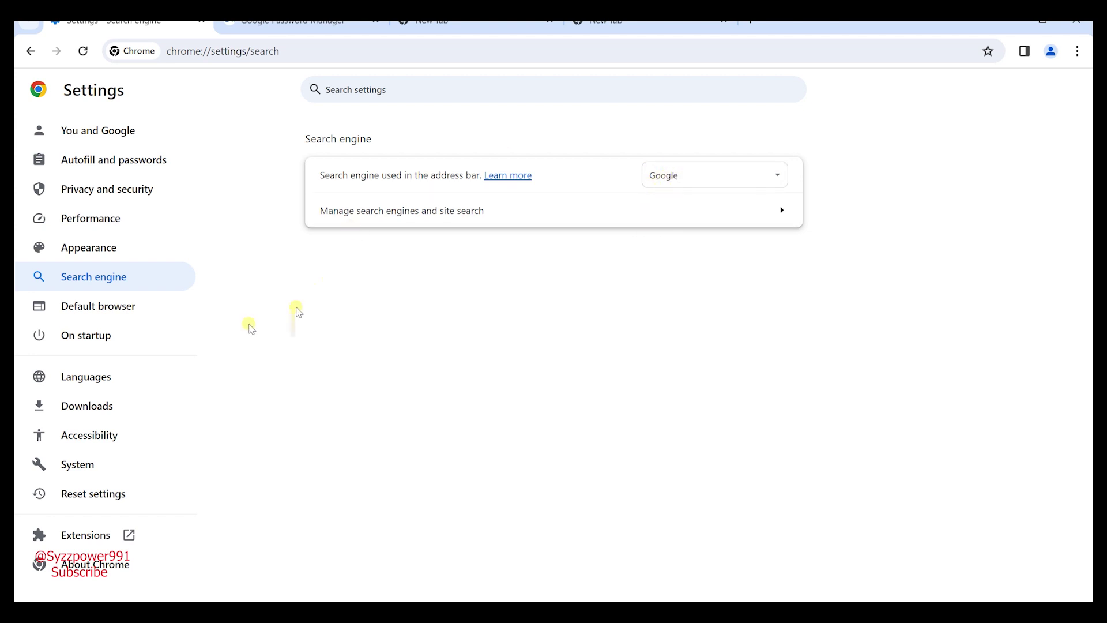
pyautogui.click(75, 314)
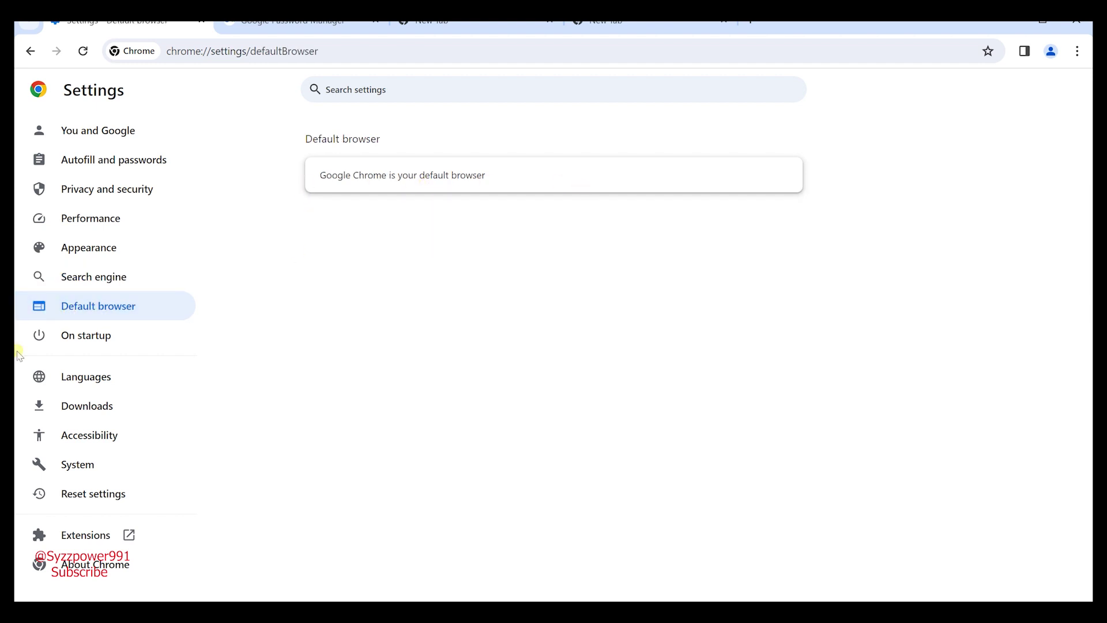
pyautogui.click(92, 346)
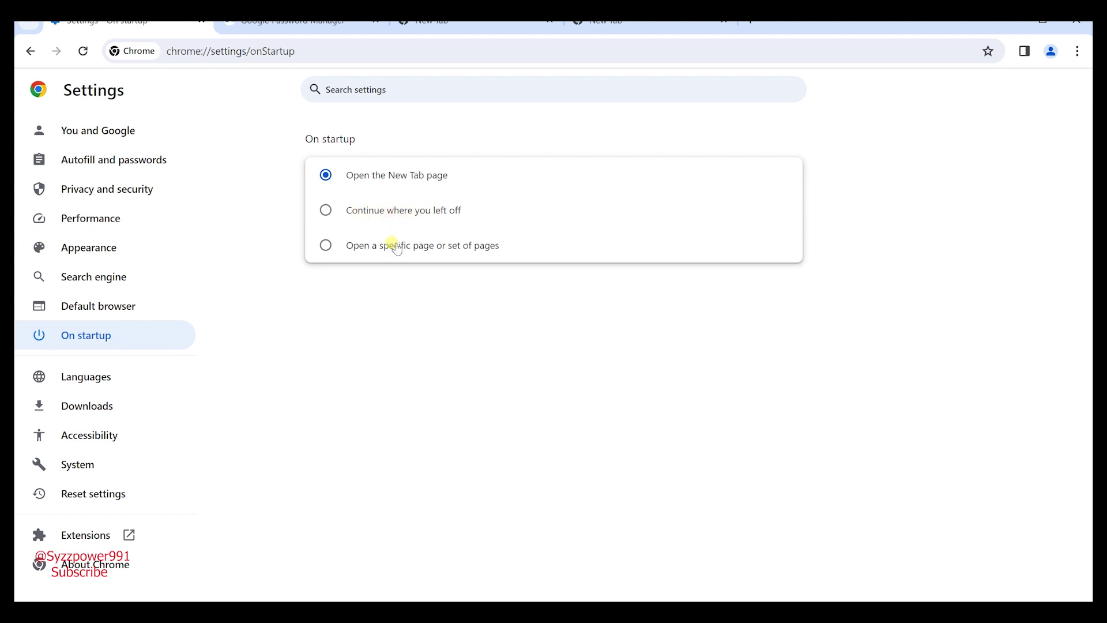
# Open the Languages settings and view the options available for English (United States)
pyautogui.click(94, 379)
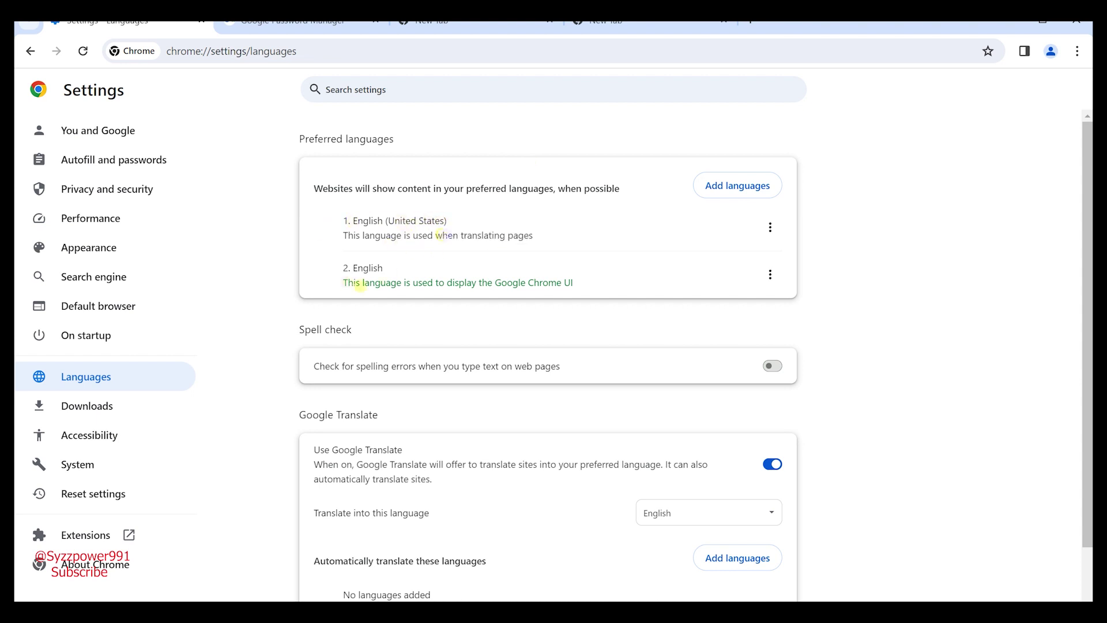
pyautogui.click(767, 232)
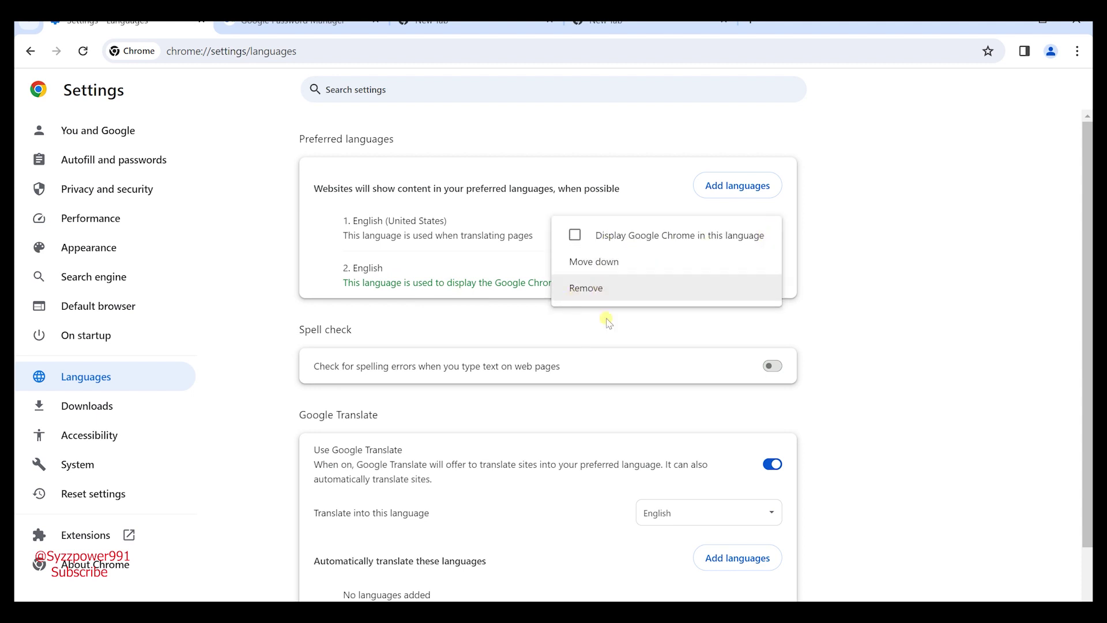
pyautogui.click(588, 336)
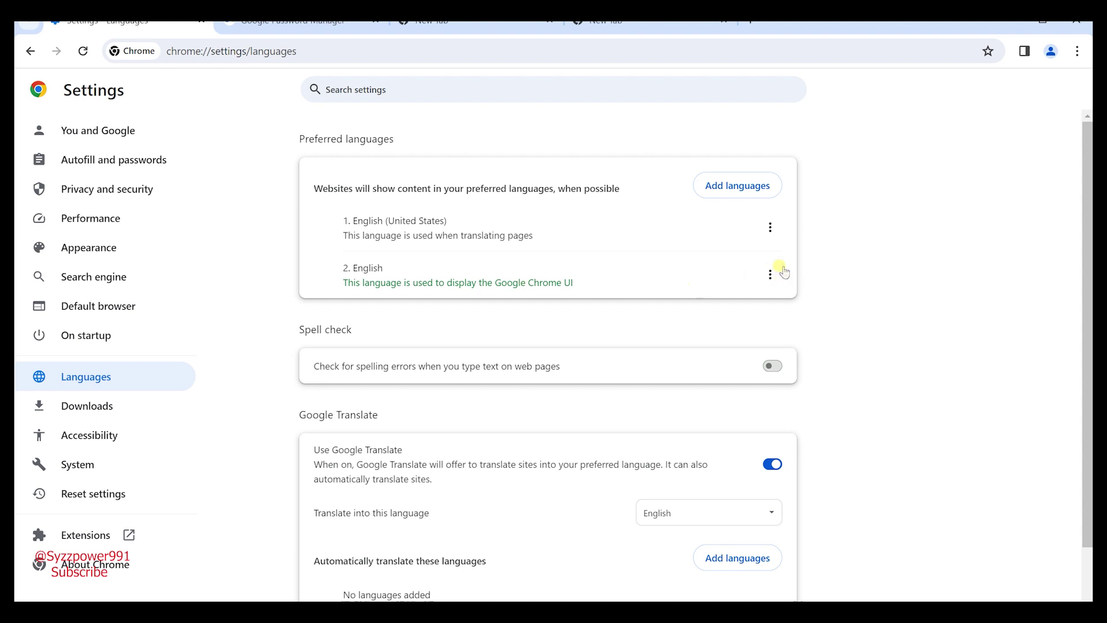
# Add Arabic to the preferred languages and move it to the top of the list
pyautogui.click(739, 192)
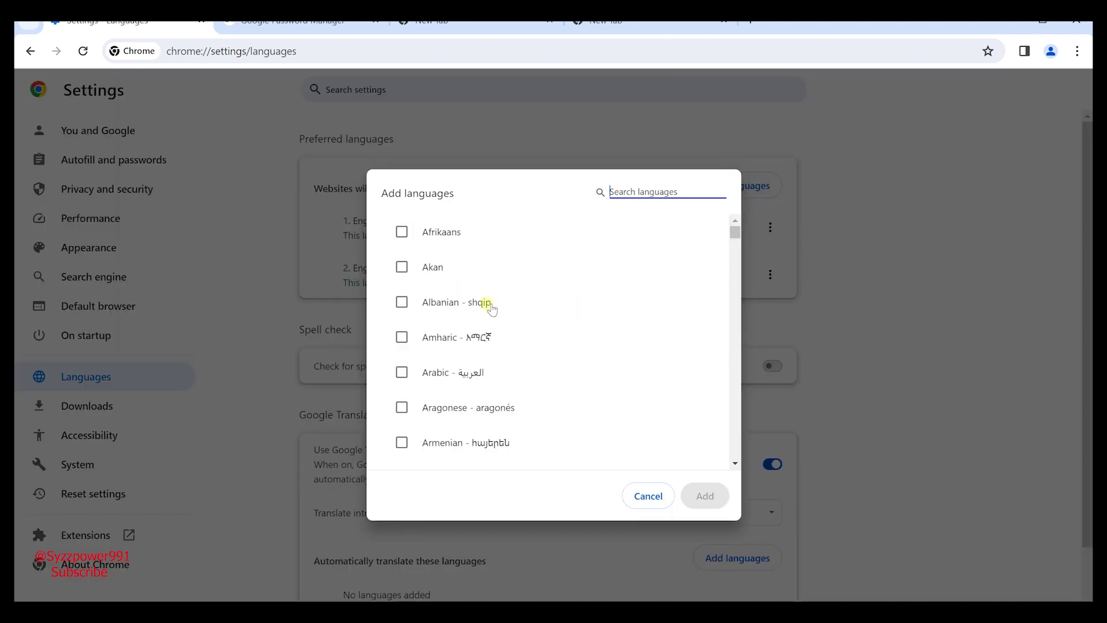
pyautogui.scroll(-5, 524, 366)
pyautogui.scroll(5, 525, 368)
pyautogui.click(460, 371)
pyautogui.click(704, 496)
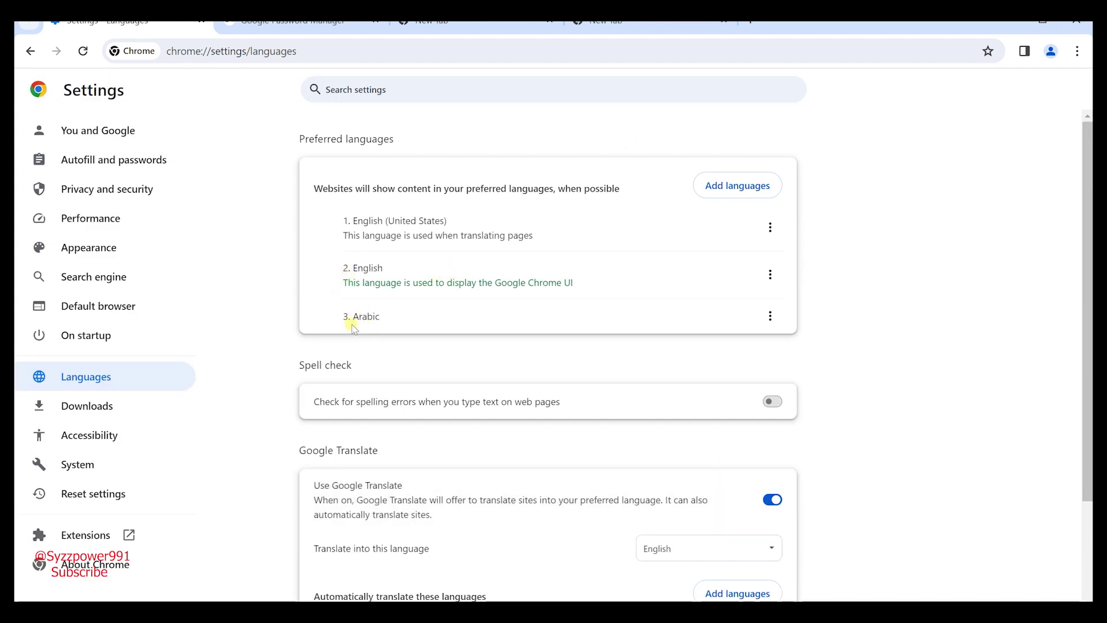
pyautogui.click(769, 315)
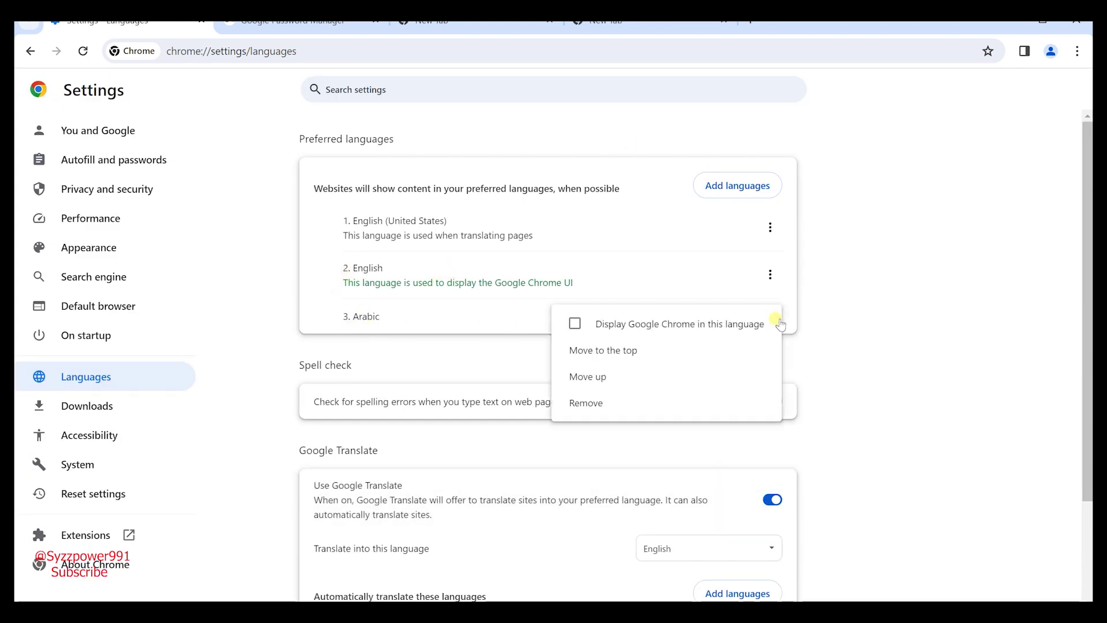
pyautogui.click(591, 353)
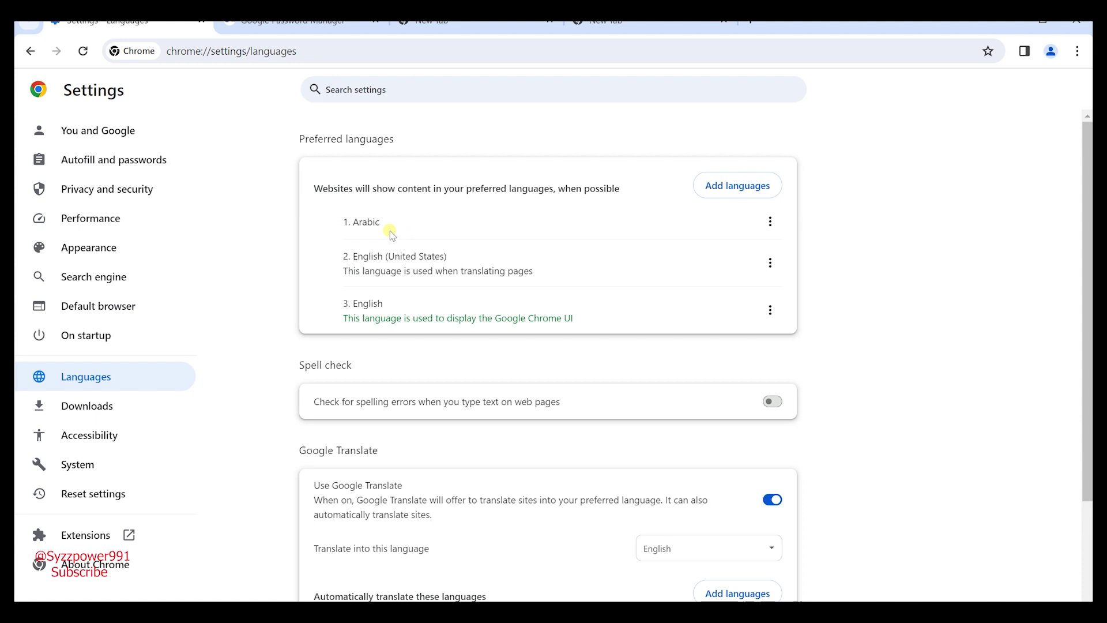
# Open a new tab, reload it, and run a Google search for "image" from the suggested searches
pyautogui.click(749, 23)
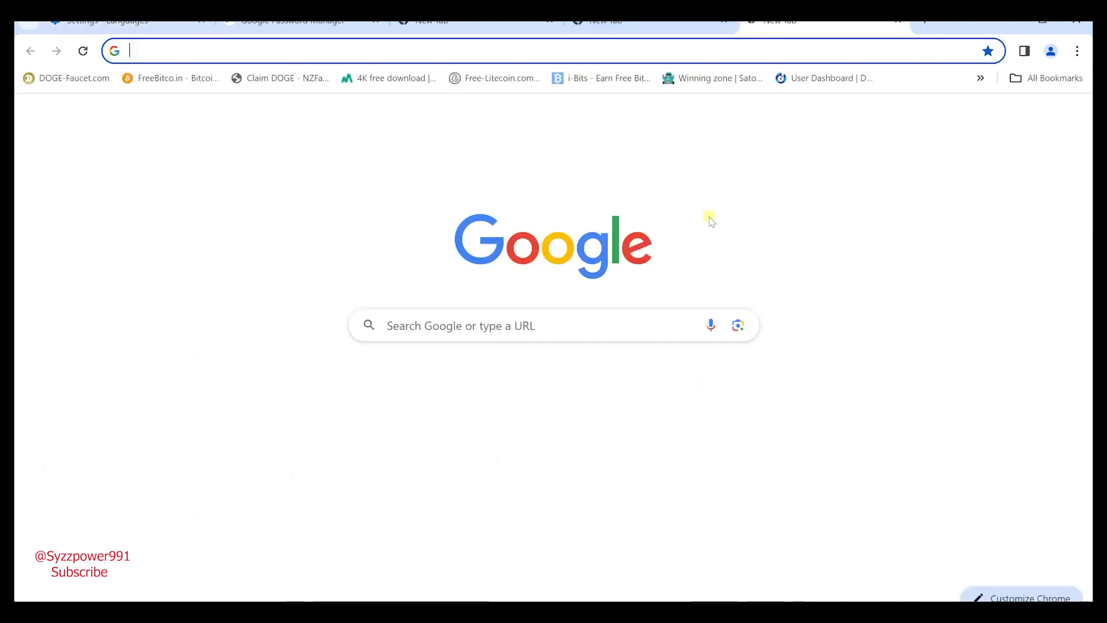
pyautogui.click(83, 51)
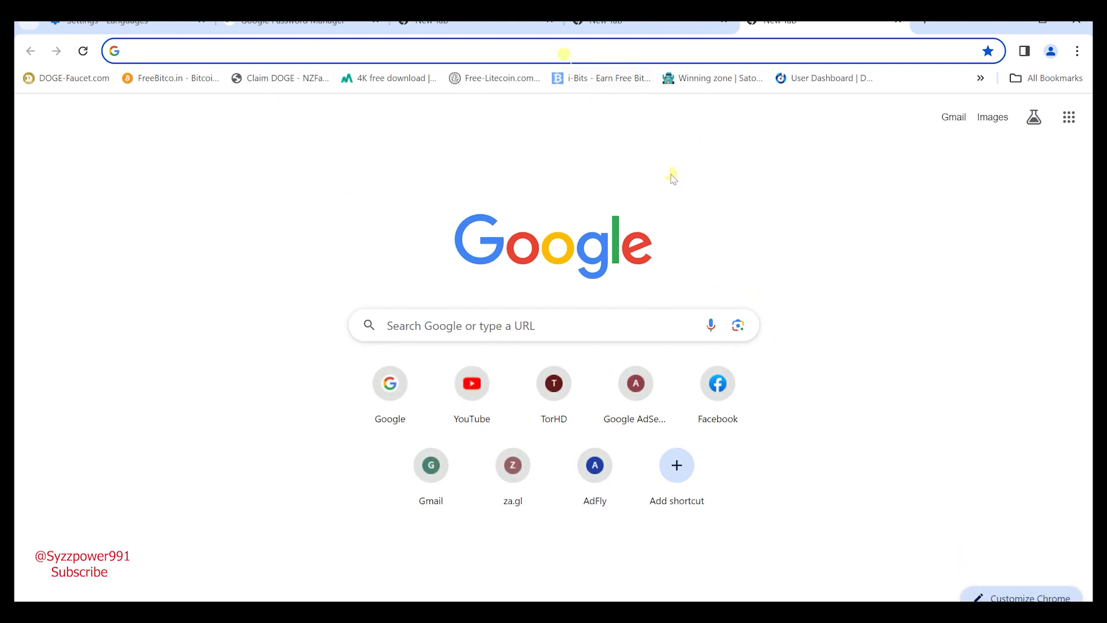
pyautogui.click(536, 323)
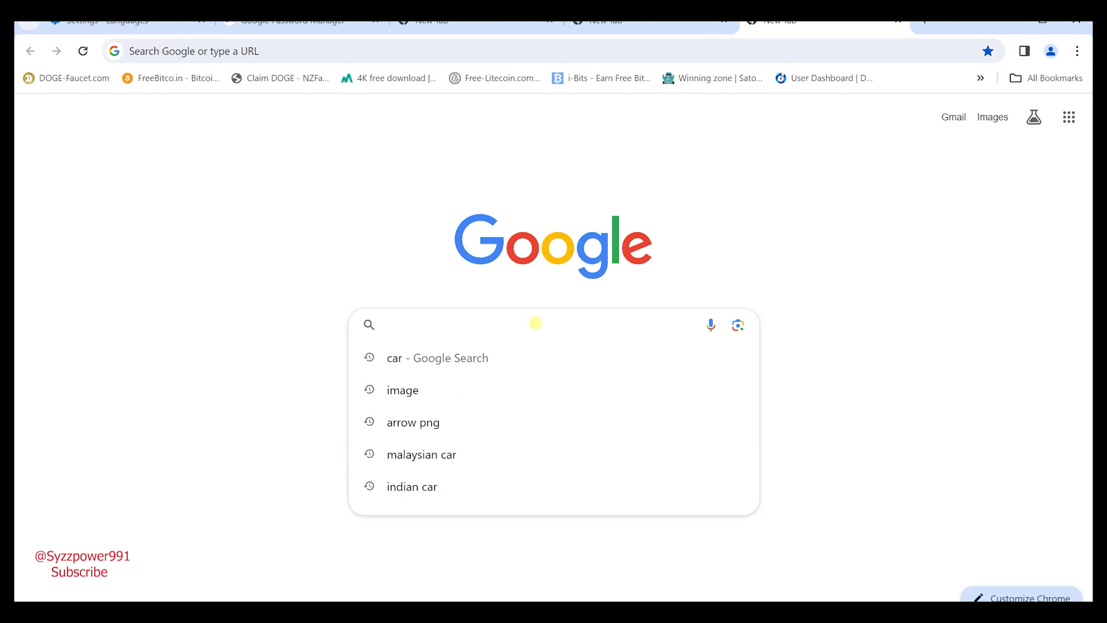
pyautogui.click(461, 401)
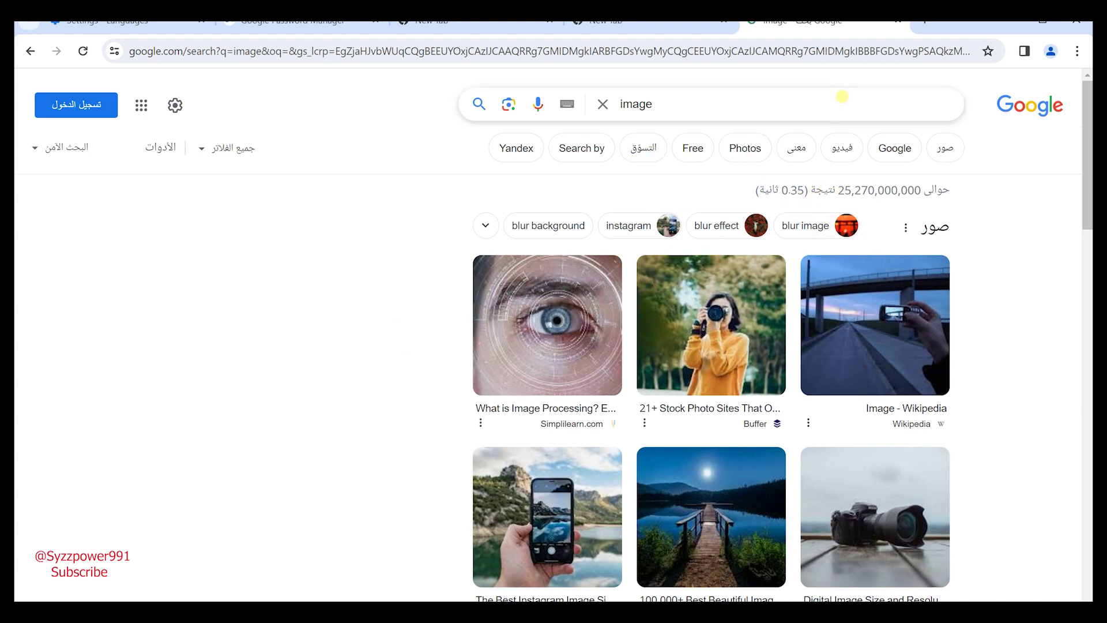
# Return to the Languages settings and remove Arabic from the preferred languages
pyautogui.click(285, 26)
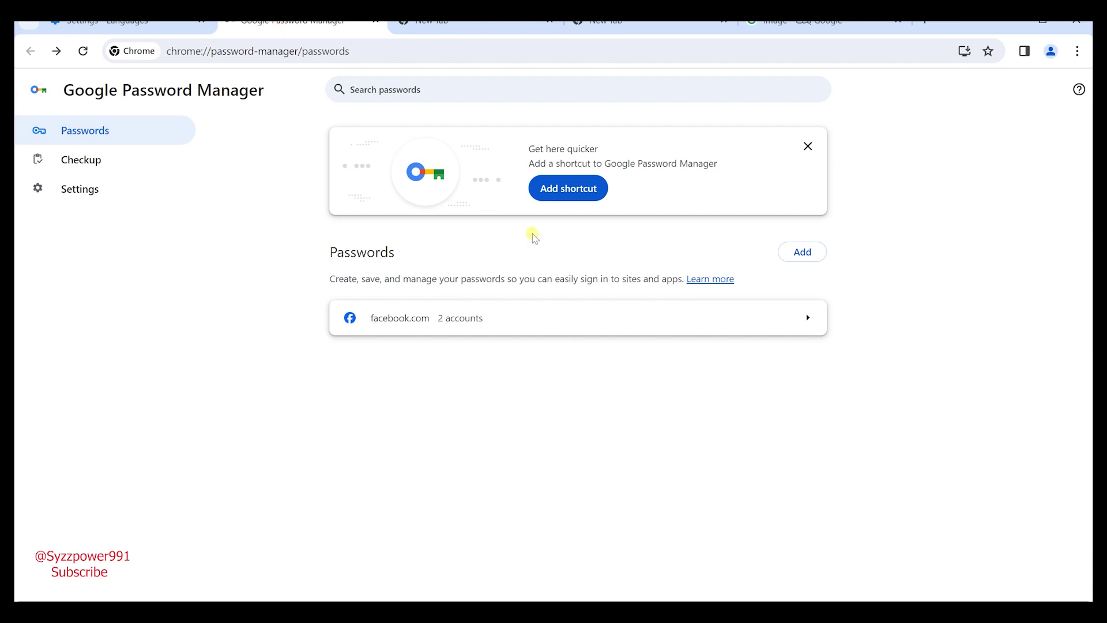
pyautogui.click(156, 28)
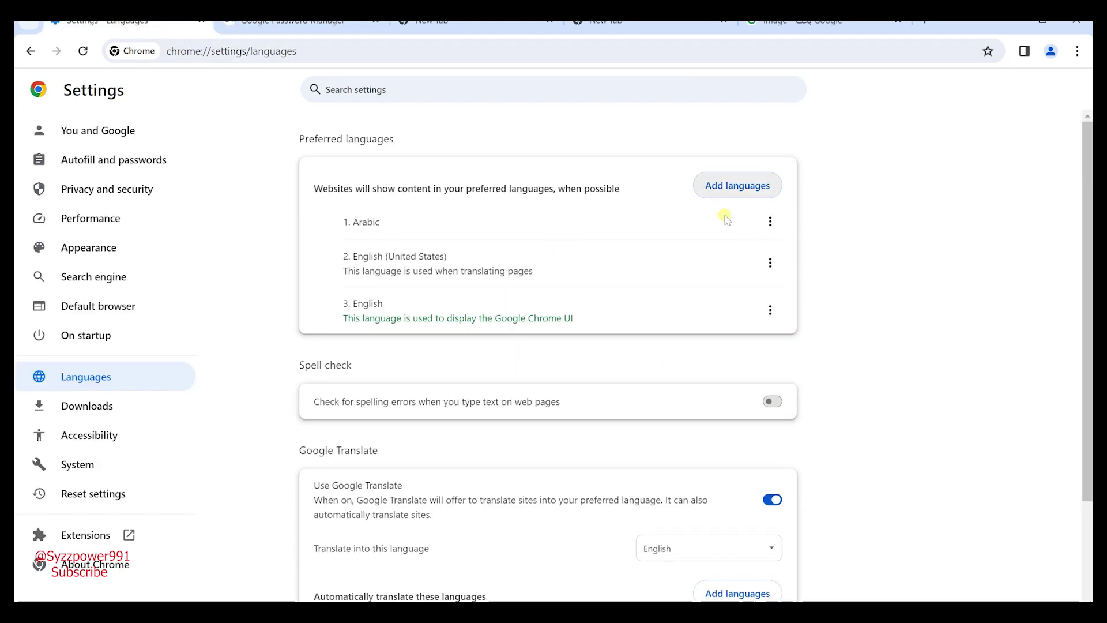
pyautogui.click(770, 222)
pyautogui.click(605, 288)
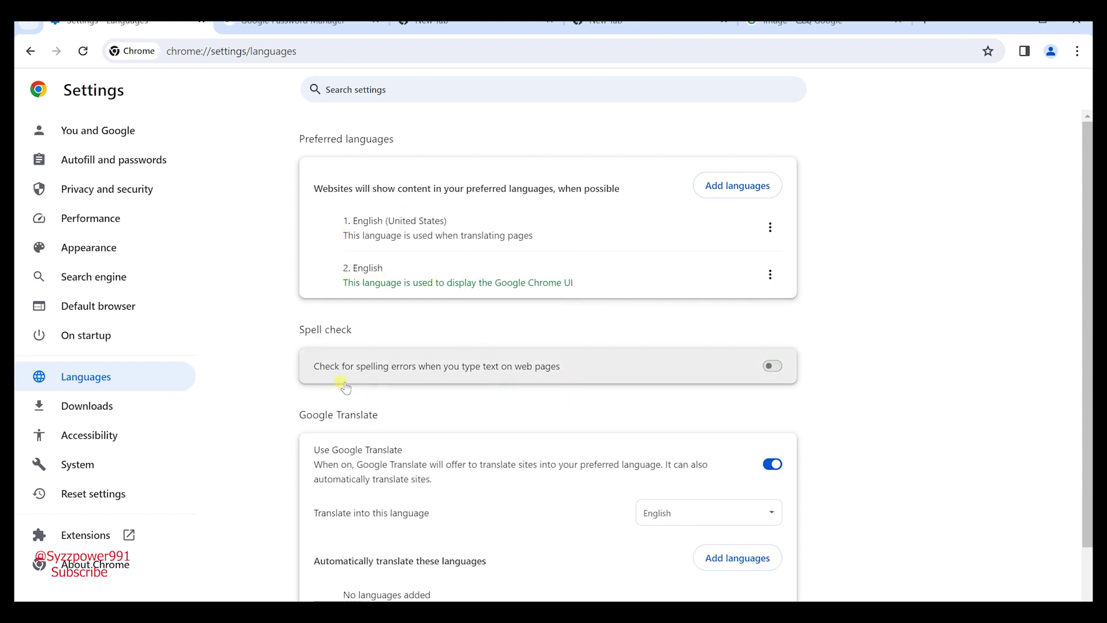
# Turn on spell check for web page text and enable it for English (United States) and English
pyautogui.click(770, 366)
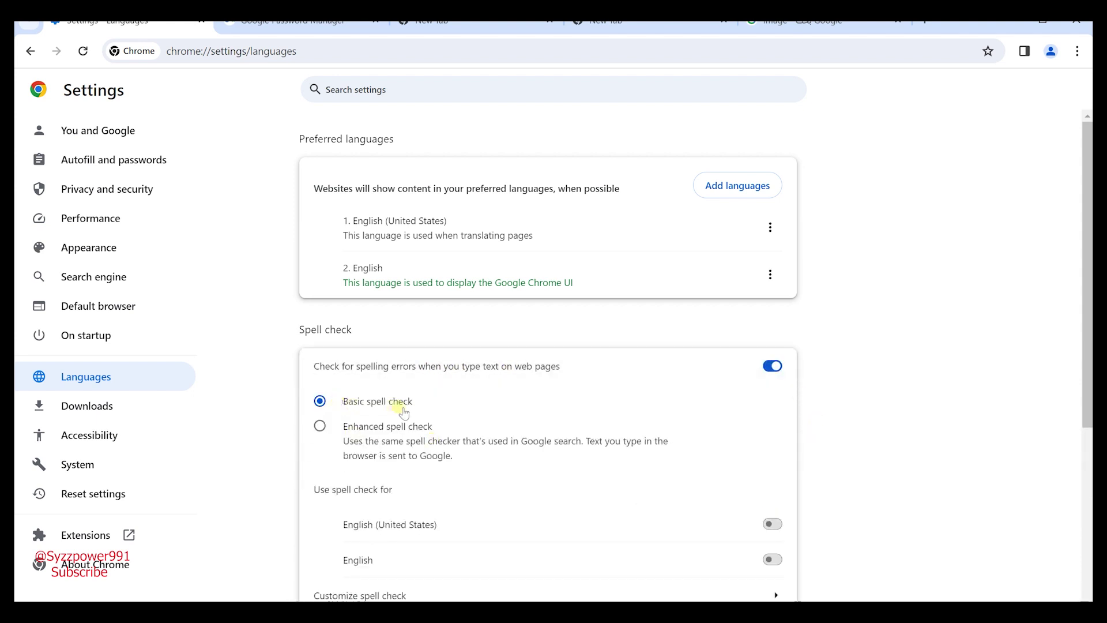
pyautogui.scroll(-5, 504, 415)
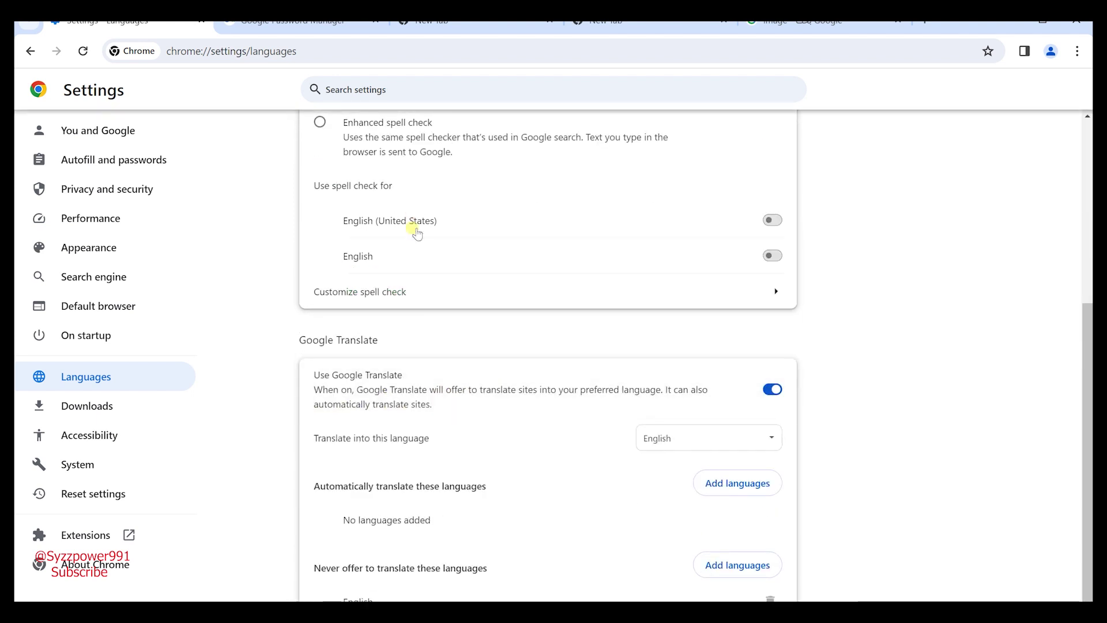
pyautogui.click(762, 224)
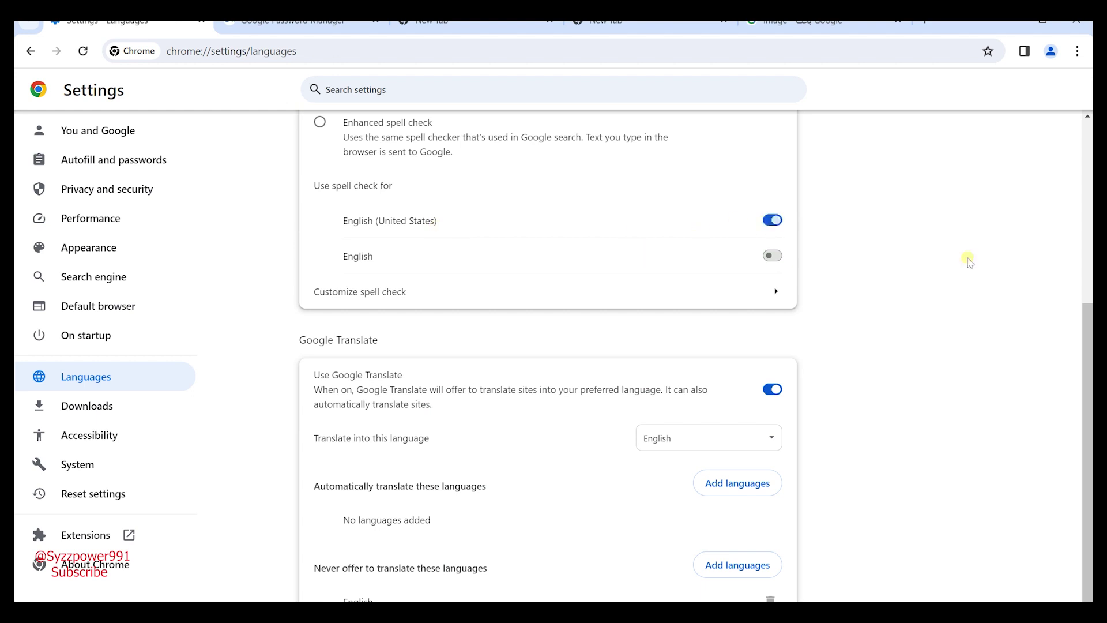
pyautogui.click(773, 255)
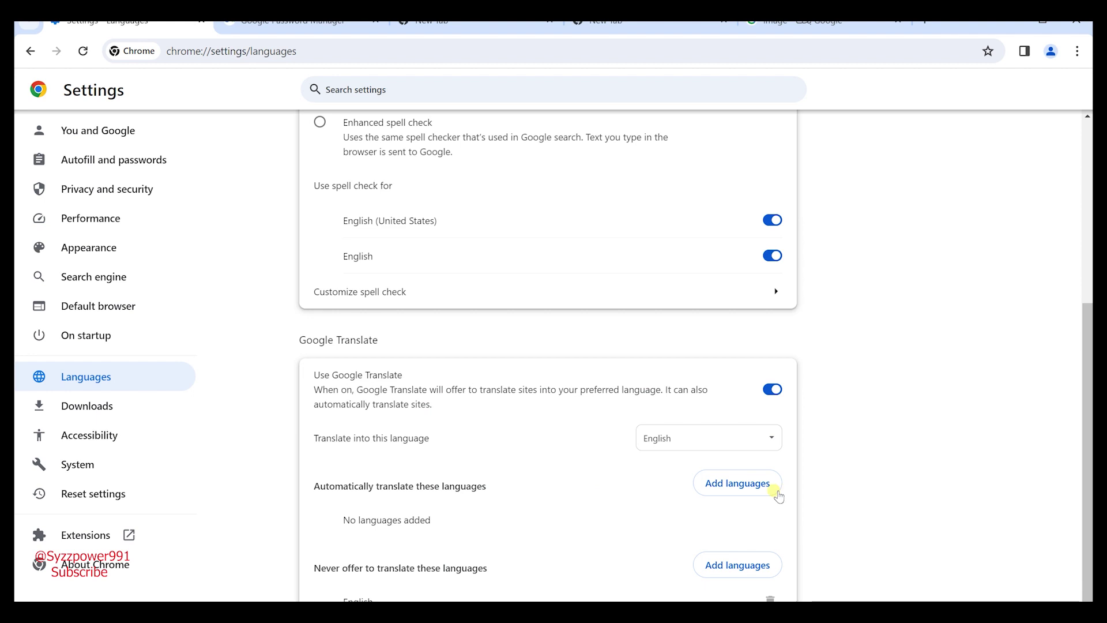
# View the languages that can be added to Google Translate's automatic translation and never-translate lists, adding none
pyautogui.click(748, 487)
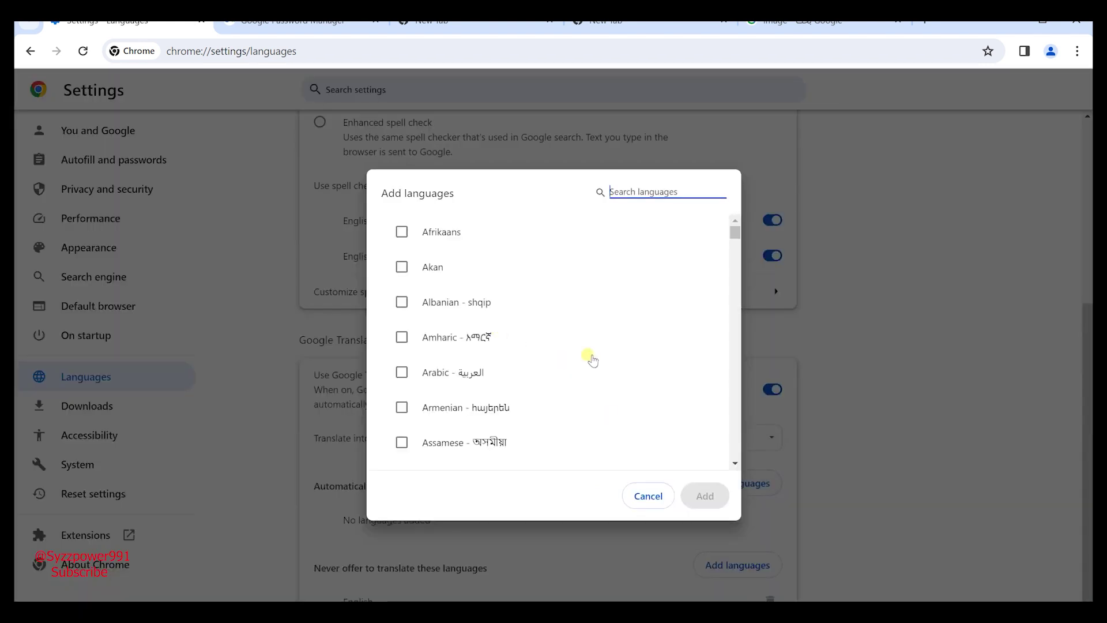
pyautogui.scroll(-5, 575, 353)
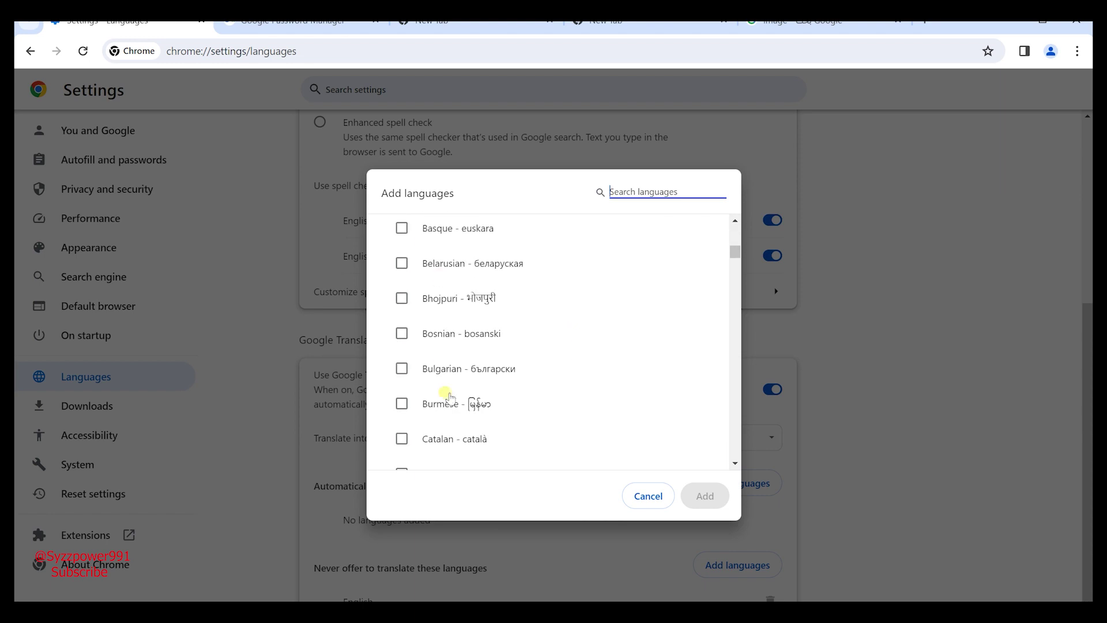
pyautogui.click(647, 496)
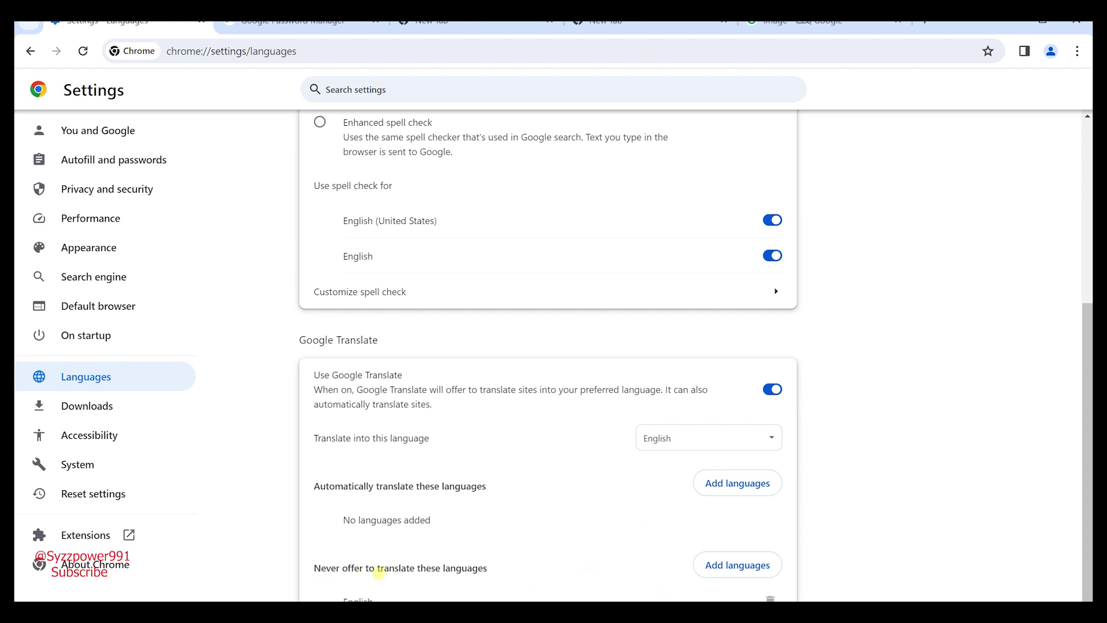
pyautogui.click(742, 570)
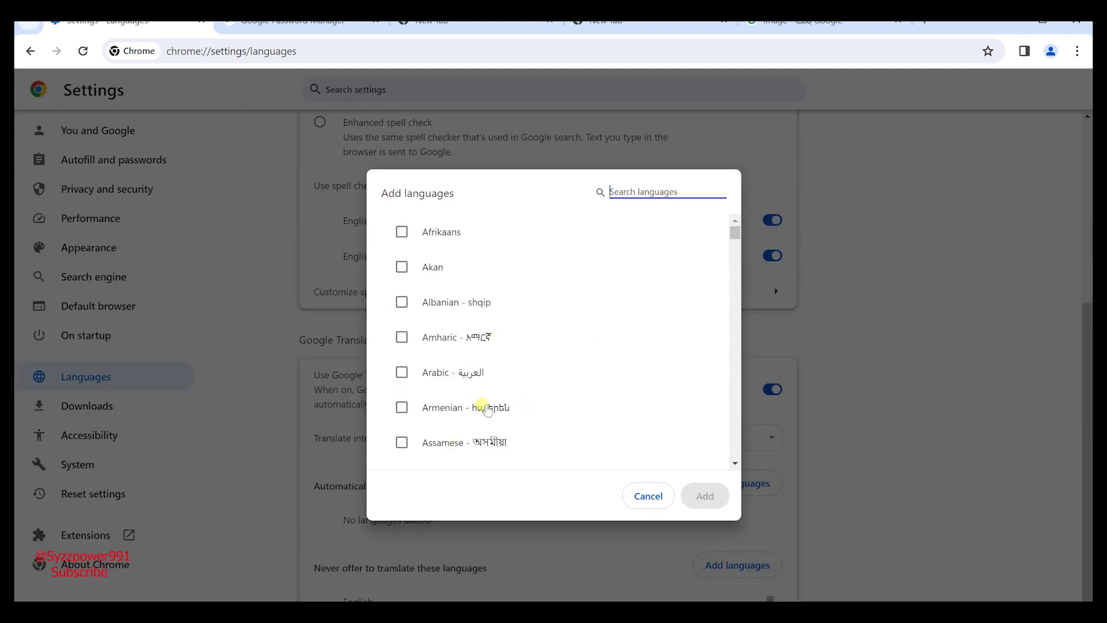
pyautogui.click(652, 495)
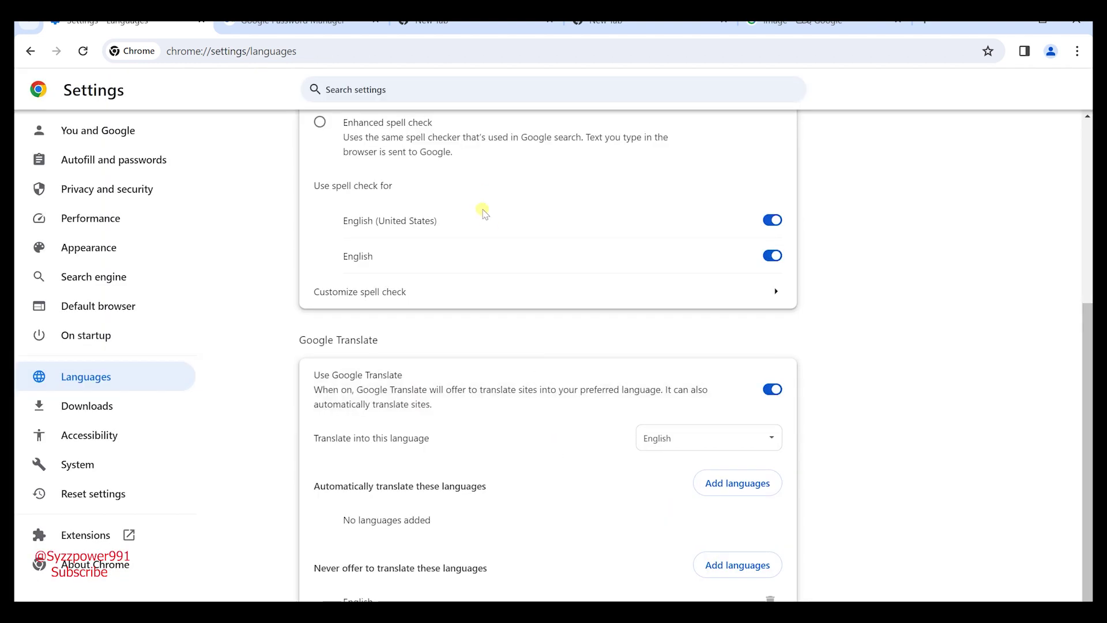
# Open the Downloads settings and change the download location to the Desktop folder
pyautogui.click(116, 410)
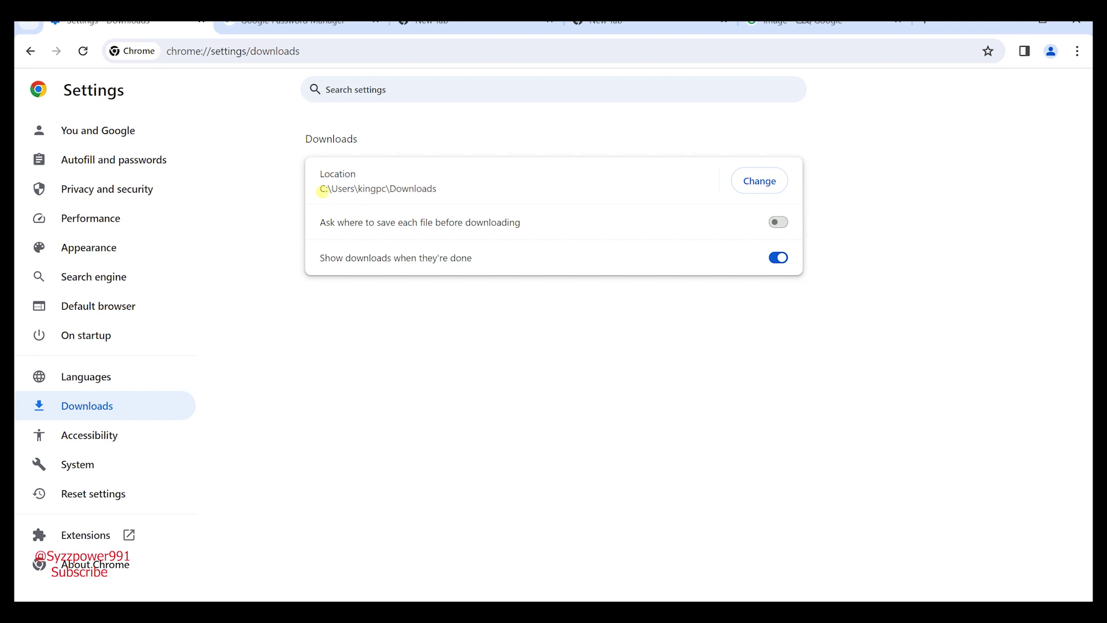
pyautogui.click(1077, 51)
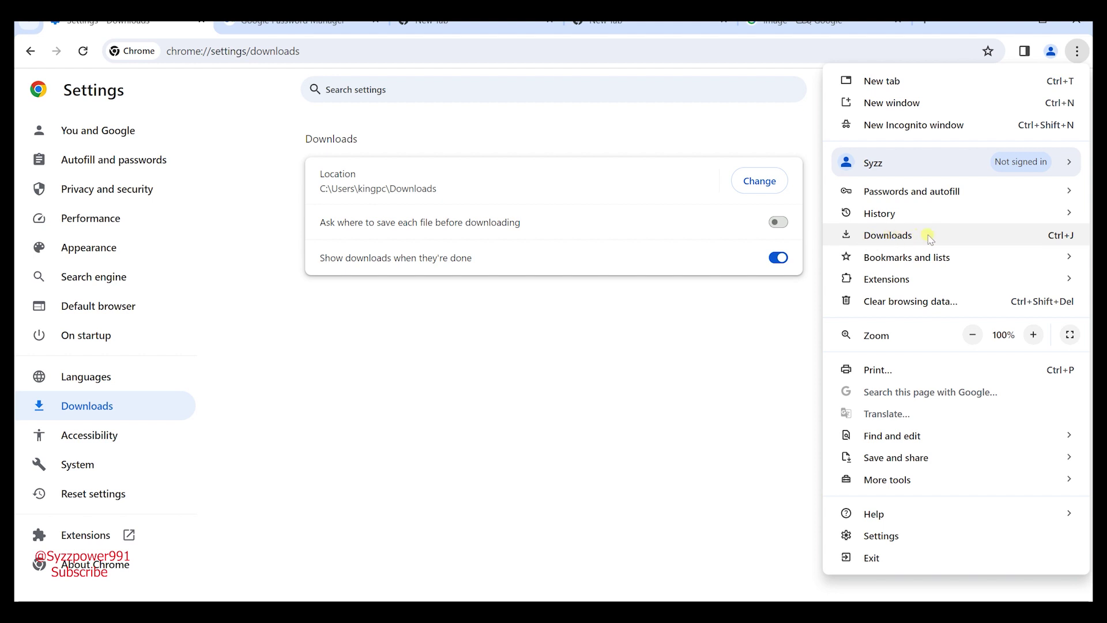
pyautogui.click(519, 344)
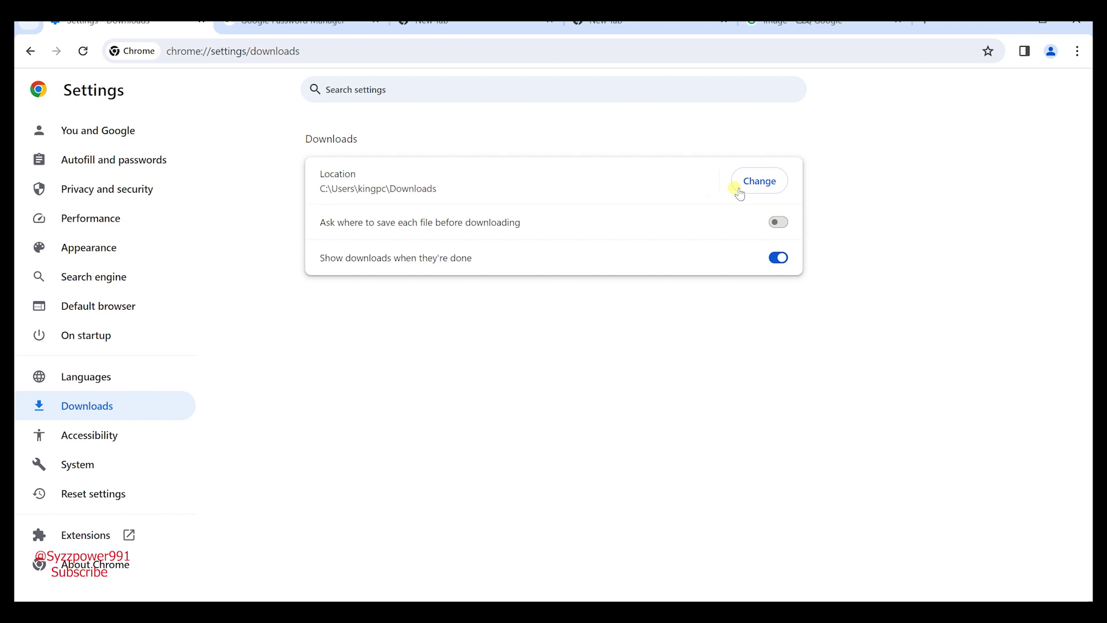
pyautogui.click(759, 184)
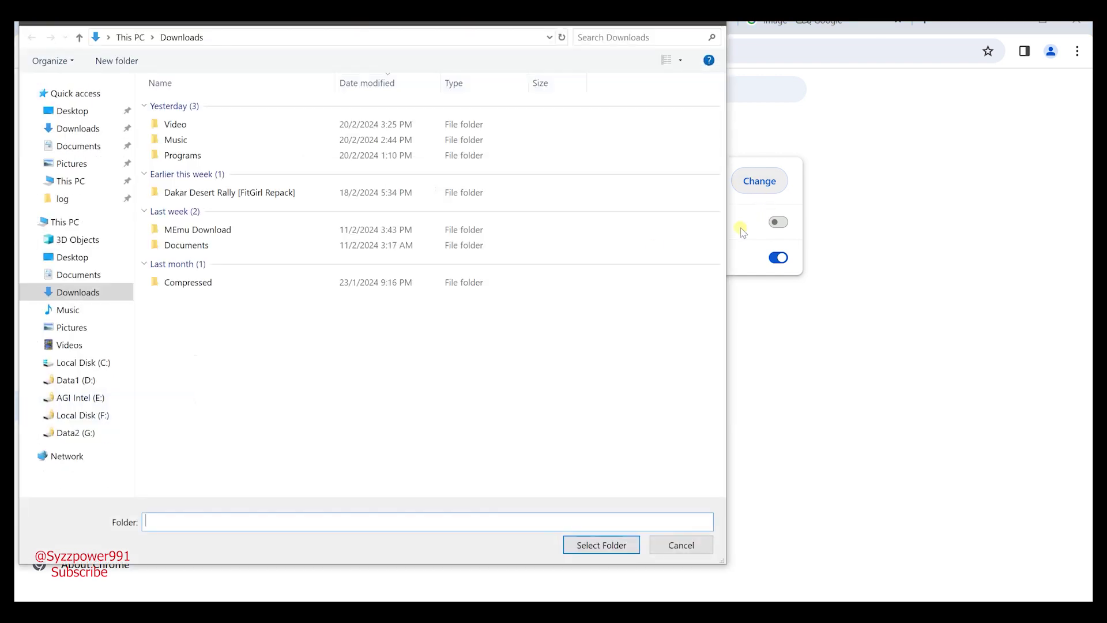
pyautogui.click(72, 110)
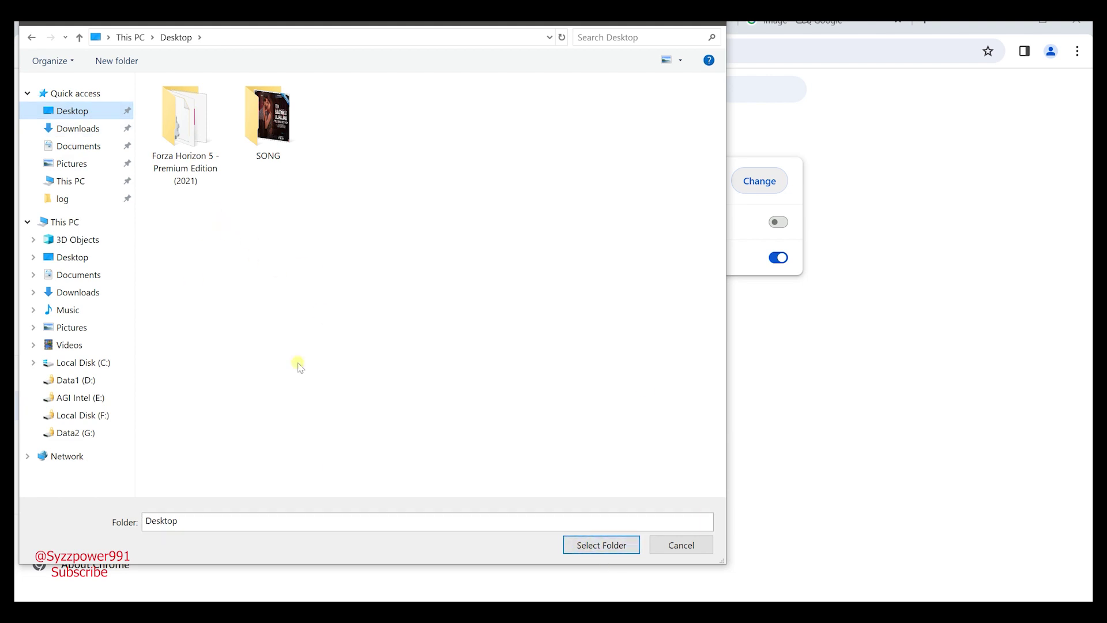
pyautogui.click(602, 547)
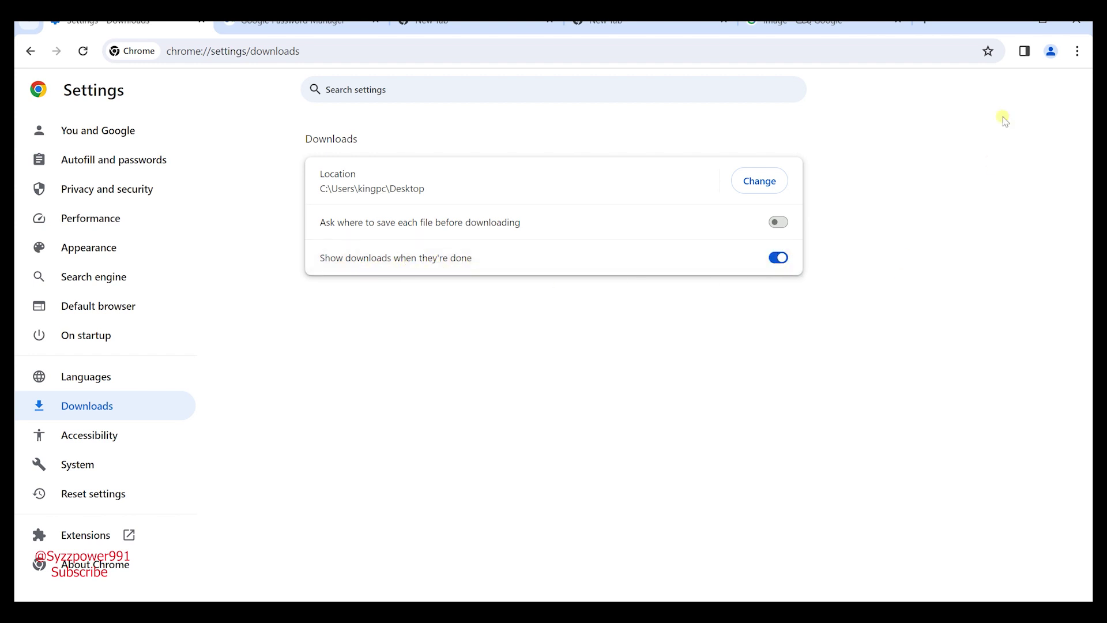
pyautogui.click(1076, 51)
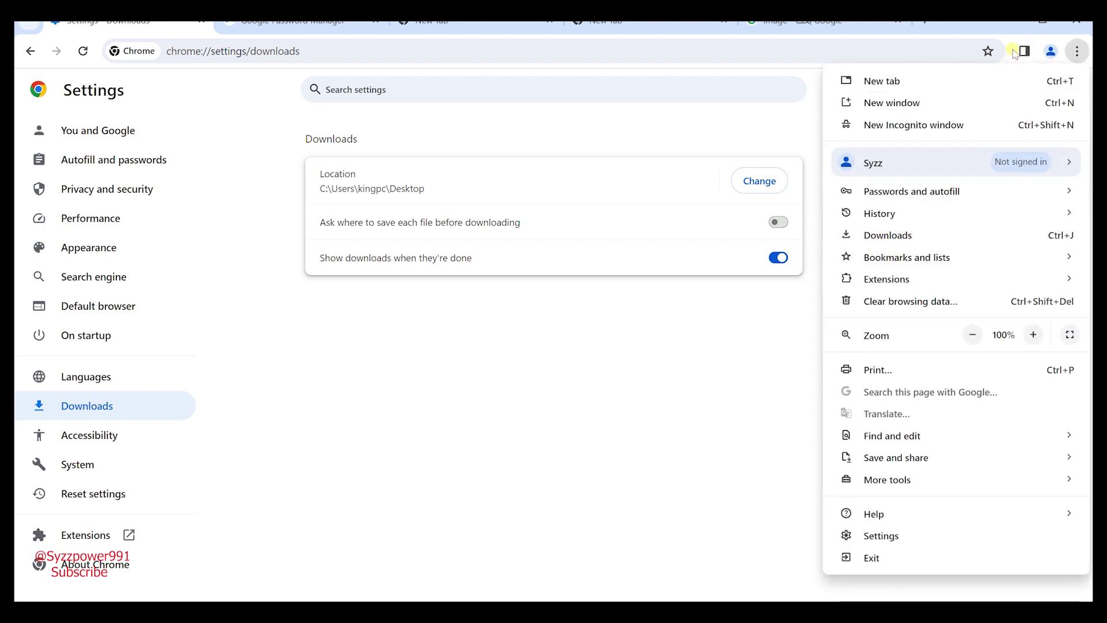
pyautogui.click(606, 381)
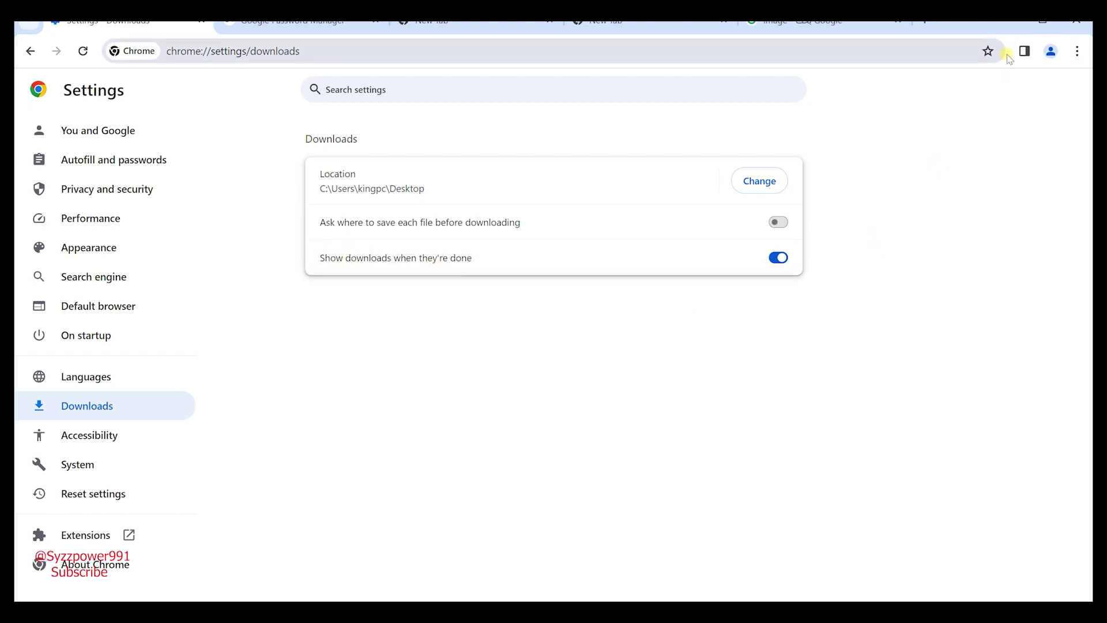
# Open the Accessibility settings and turn on Live Caption
pyautogui.click(103, 435)
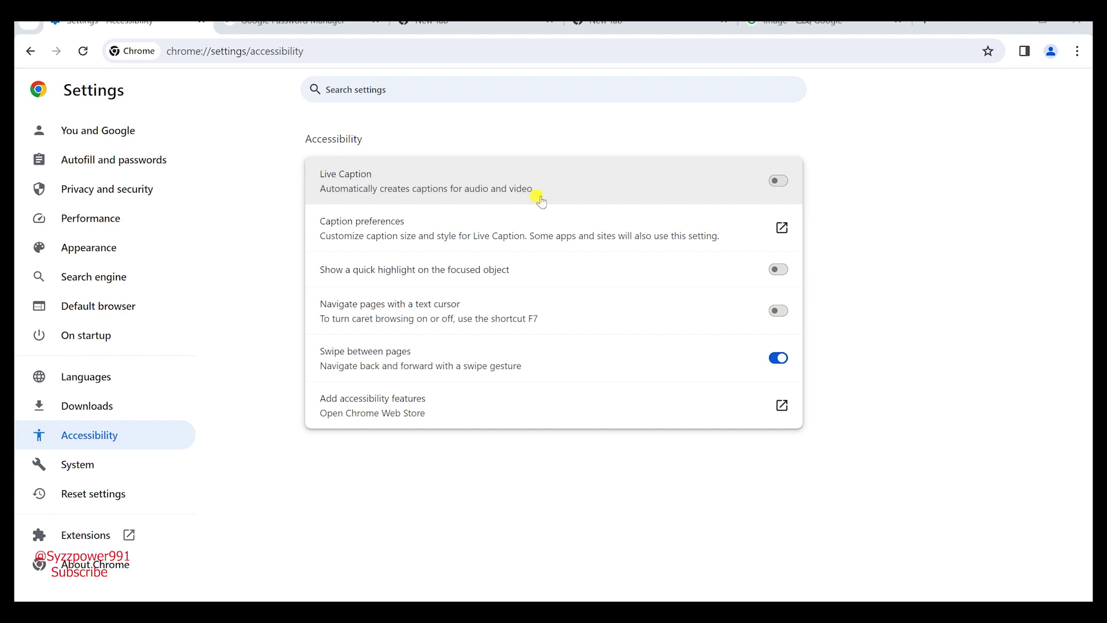
pyautogui.click(777, 181)
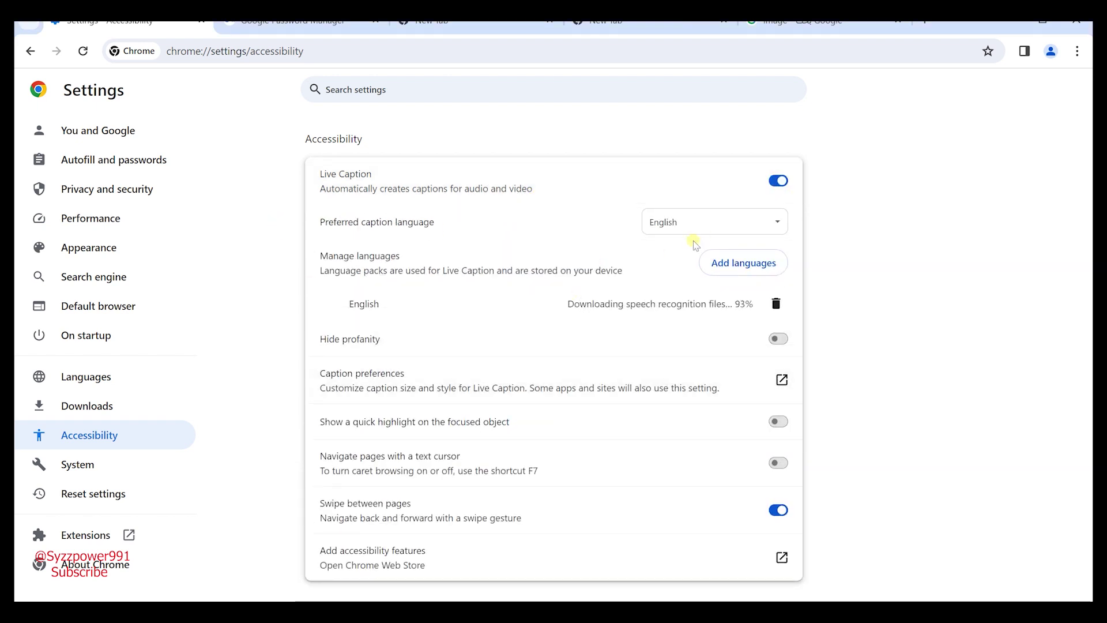
pyautogui.doubleClick(352, 303)
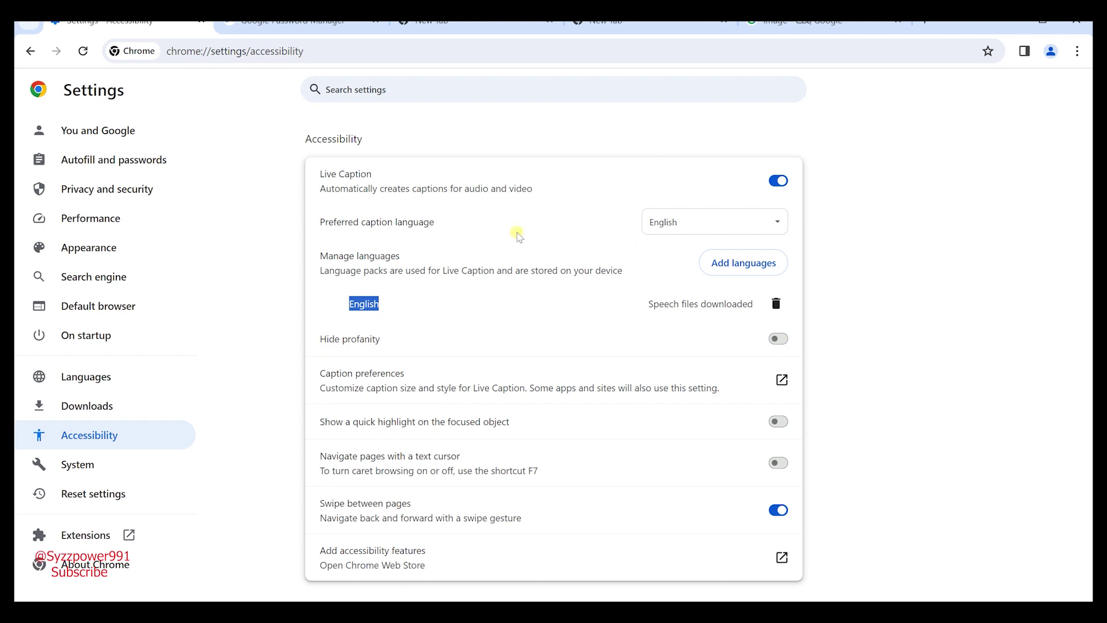
# Review the preferred caption language choices and the additional languages offered for Live Caption, adding none
pyautogui.click(663, 222)
pyautogui.click(658, 242)
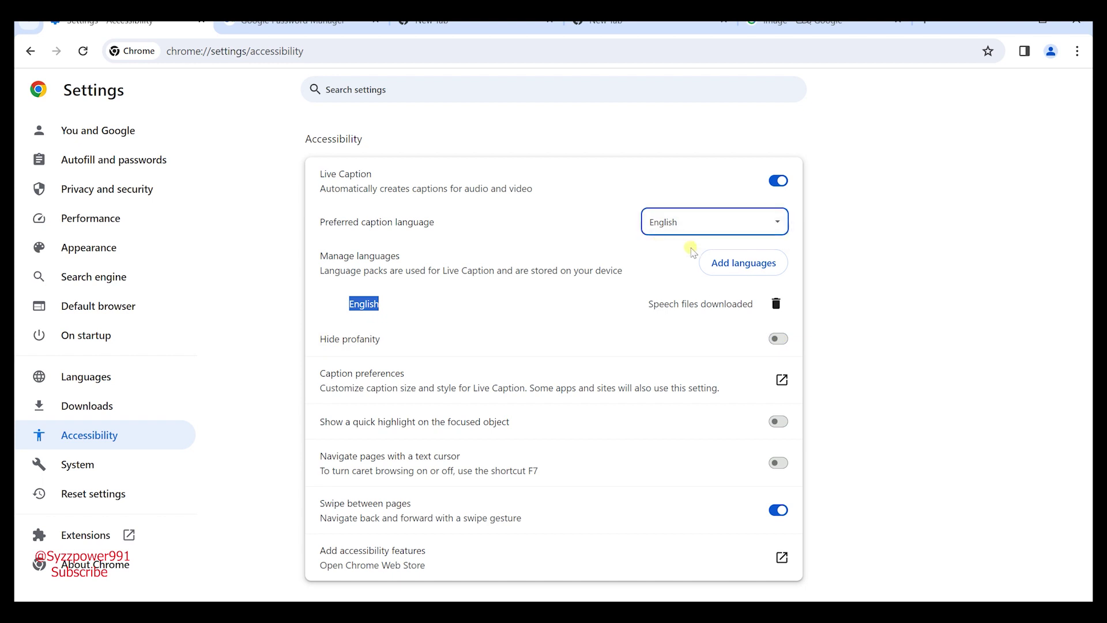
pyautogui.click(738, 267)
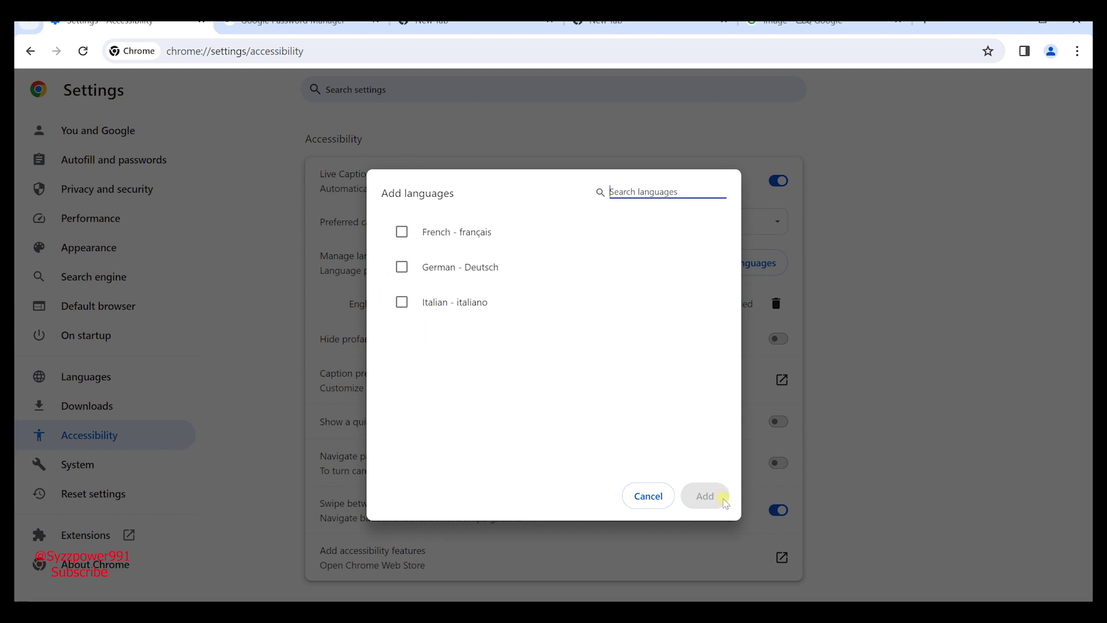
pyautogui.click(648, 495)
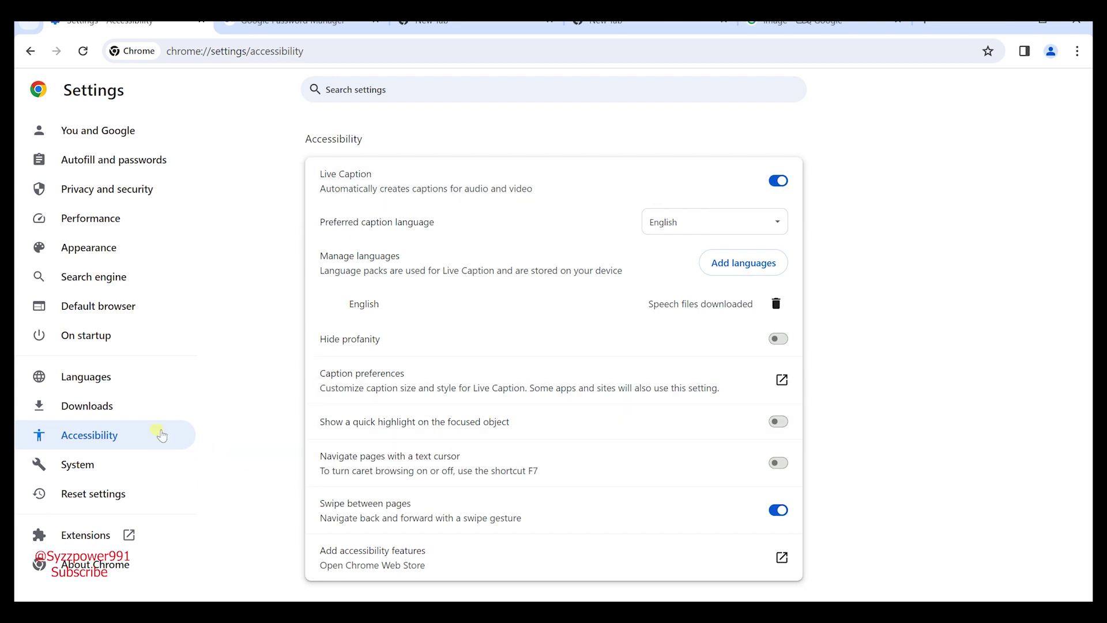
# Toggle the background apps option in the System settings and open the Touch VPN extension's management page
pyautogui.click(93, 472)
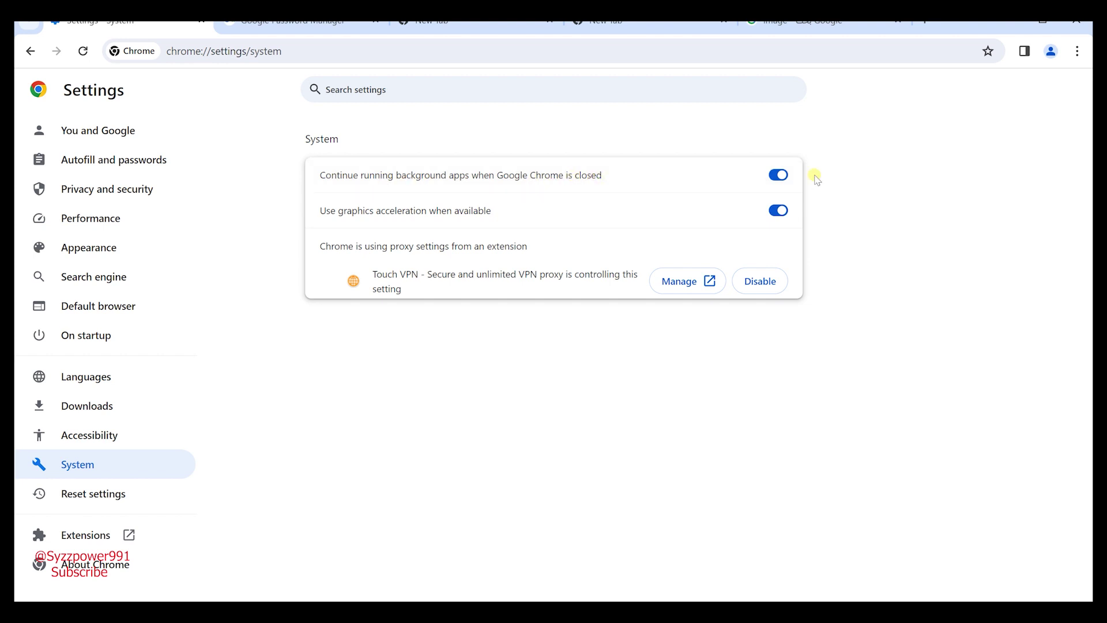
pyautogui.click(779, 176)
pyautogui.click(677, 282)
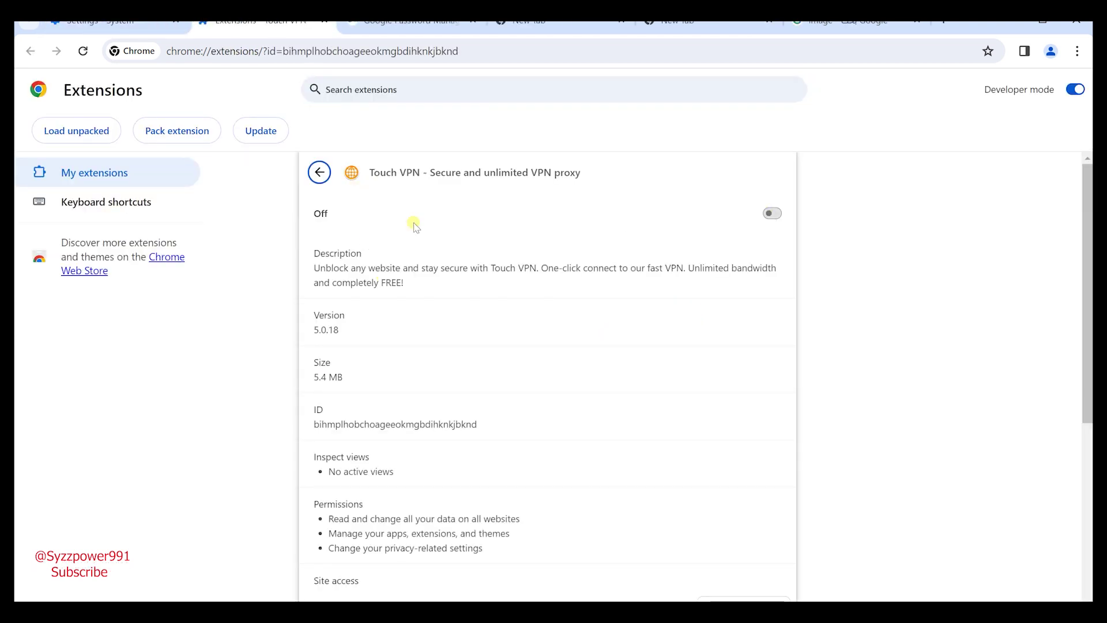
# Turn on the Touch VPN extension and review its permissions, site access and other options
pyautogui.click(773, 215)
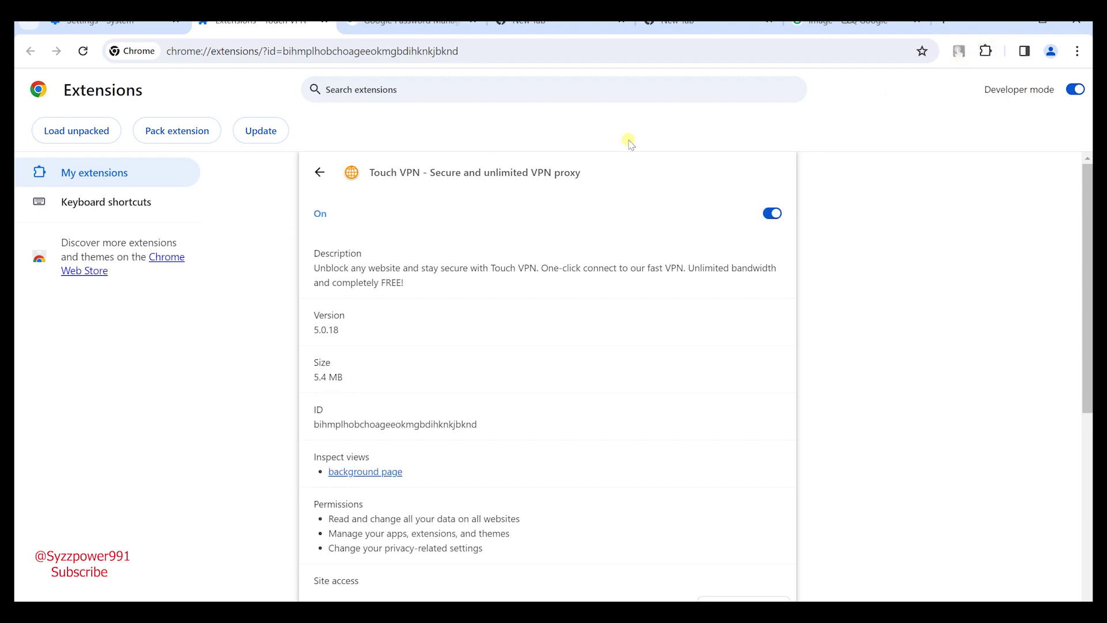
pyautogui.scroll(-6, 456, 369)
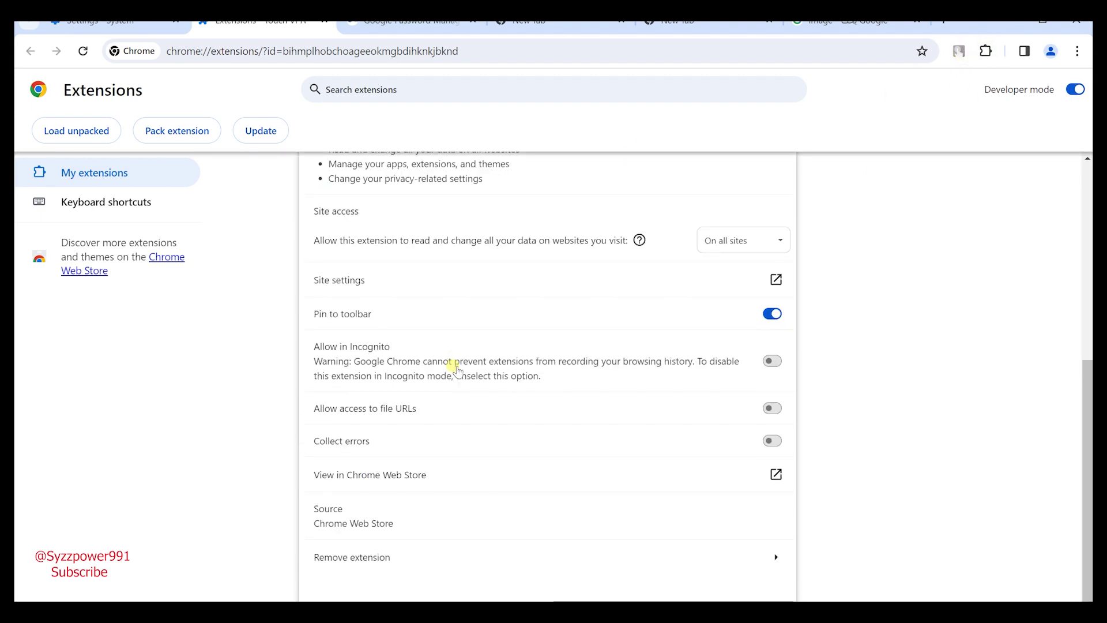
pyautogui.scroll(6, 455, 367)
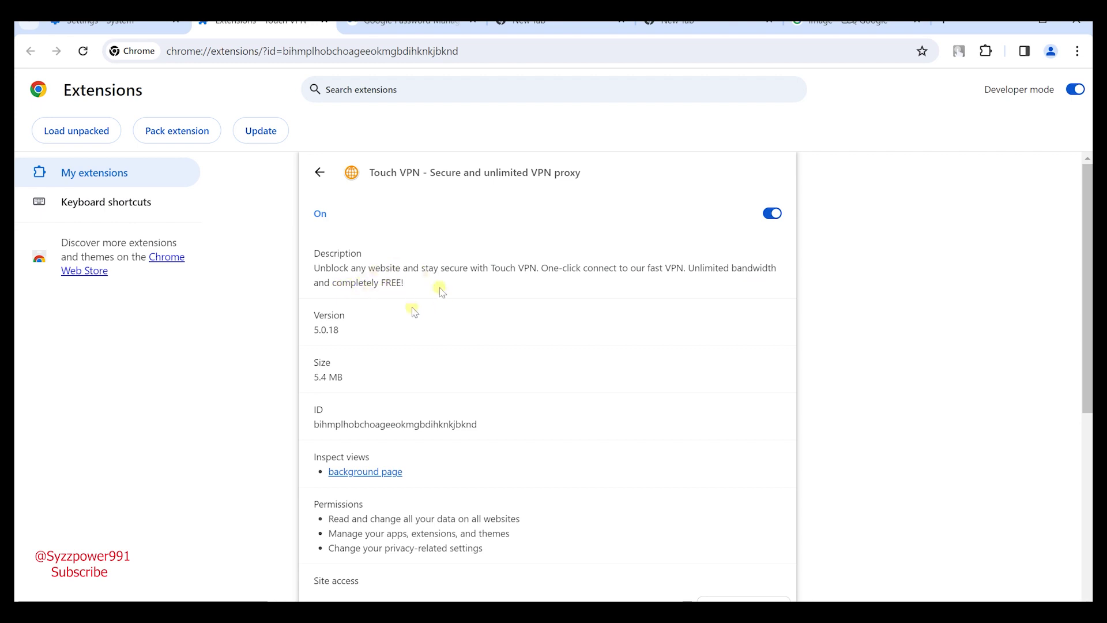
# Switch the Touch VPN extension off and on again, and open its connection popup briefly before closing it
pyautogui.click(772, 214)
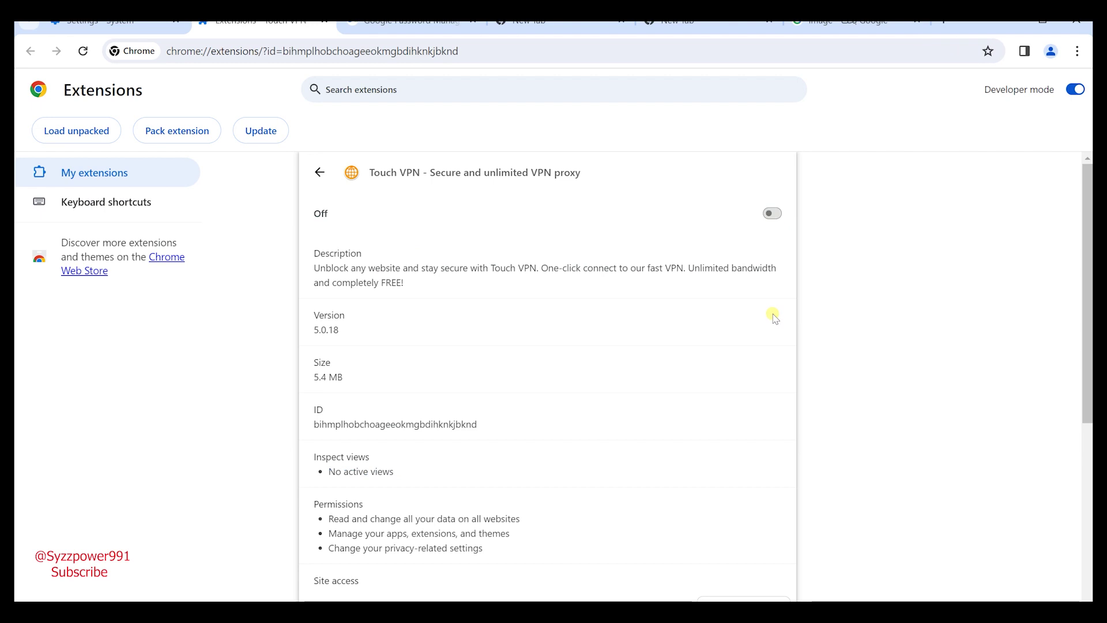
pyautogui.click(772, 213)
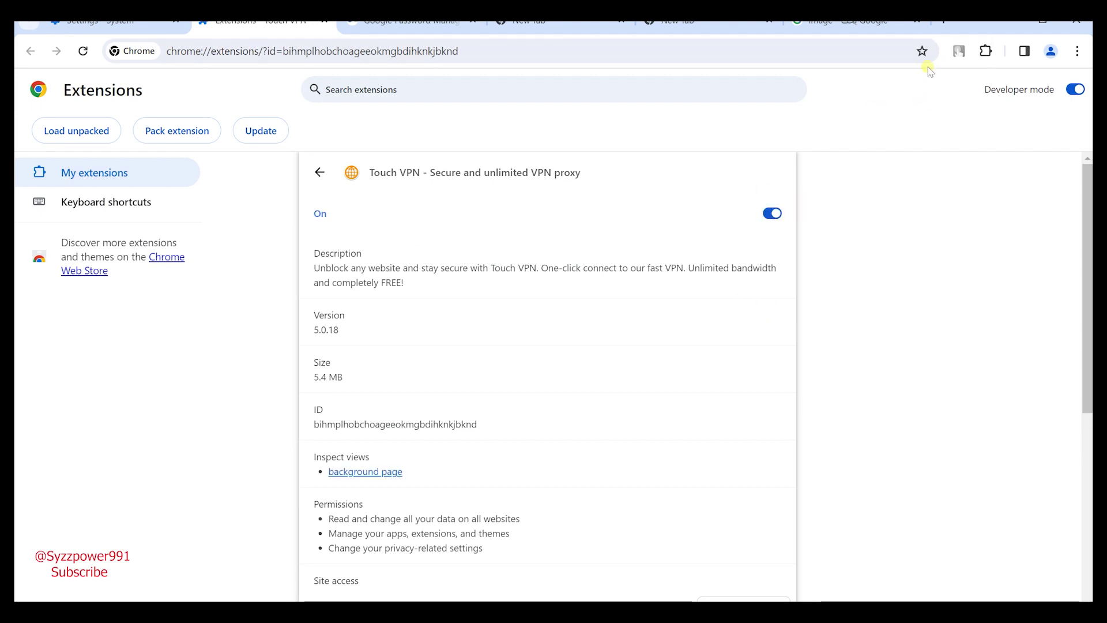
pyautogui.click(957, 53)
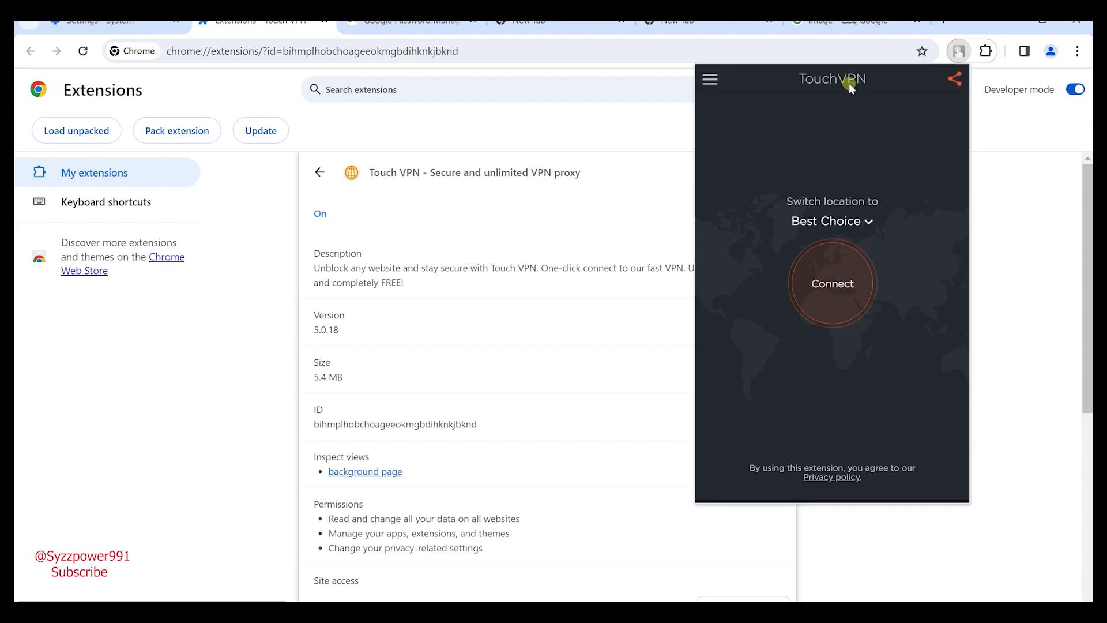
pyautogui.click(1021, 208)
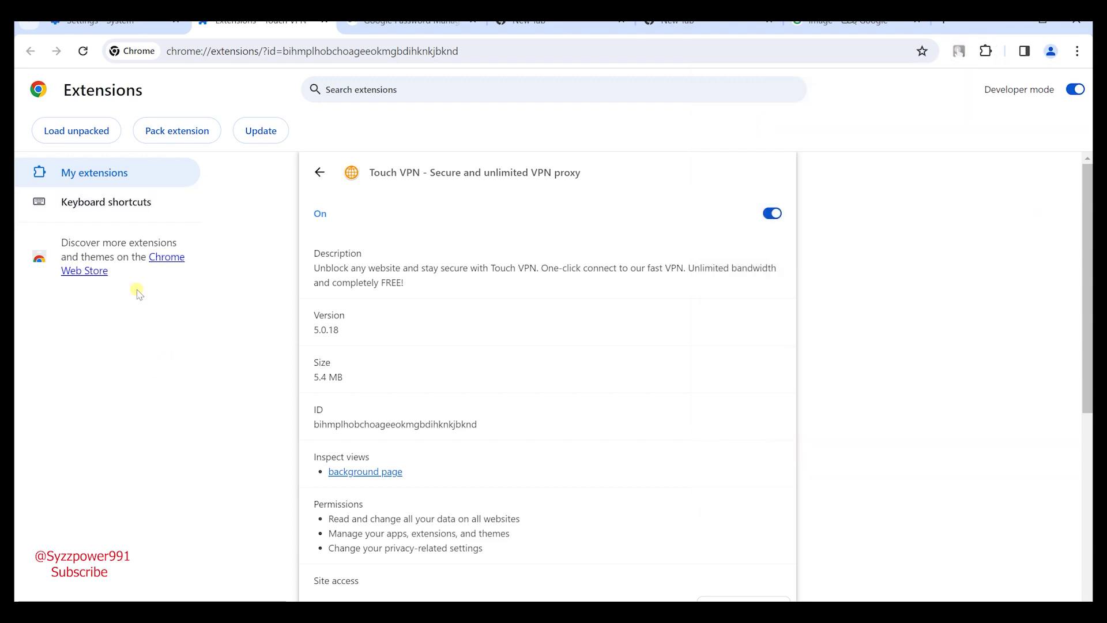
# Close the Touch VPN details page, open the page of all installed extensions, and check the browser menu's extension options
pyautogui.click(327, 24)
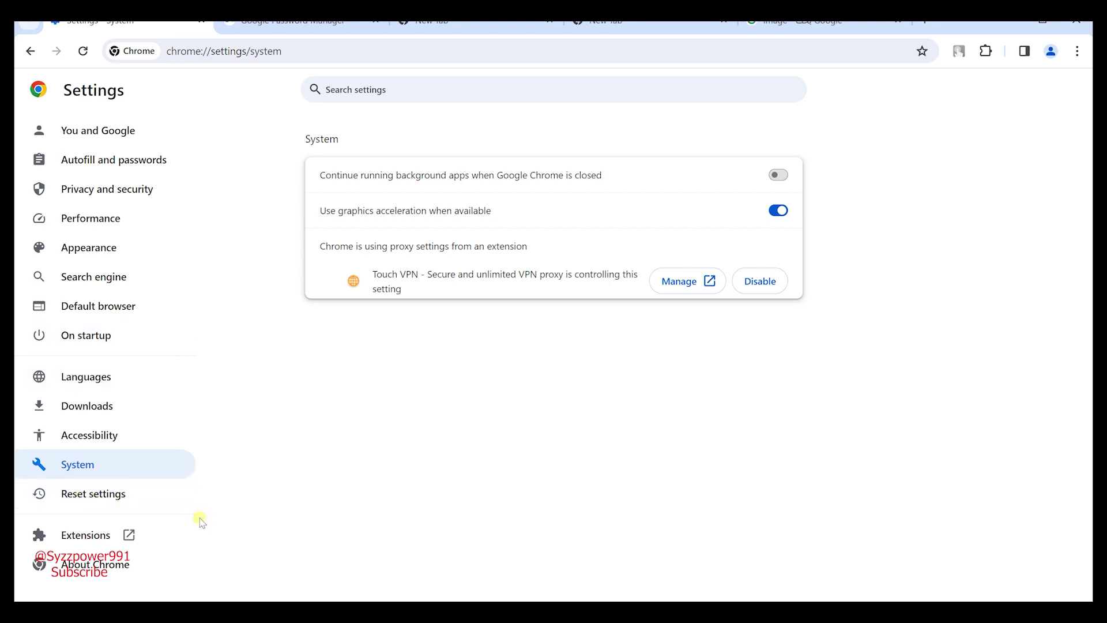
pyautogui.click(95, 539)
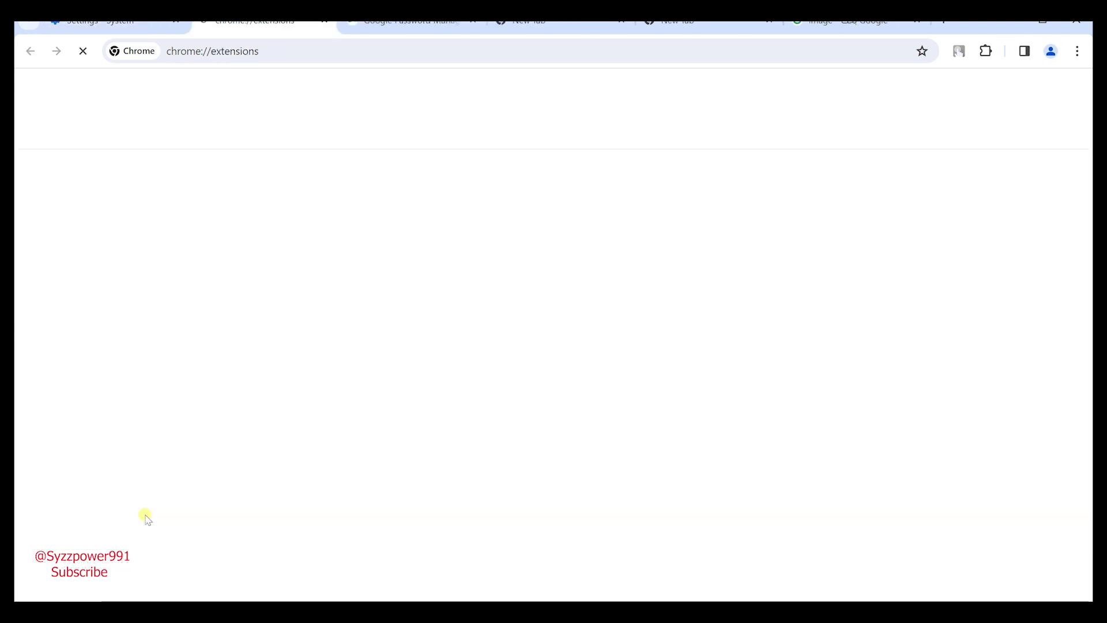
pyautogui.click(1077, 52)
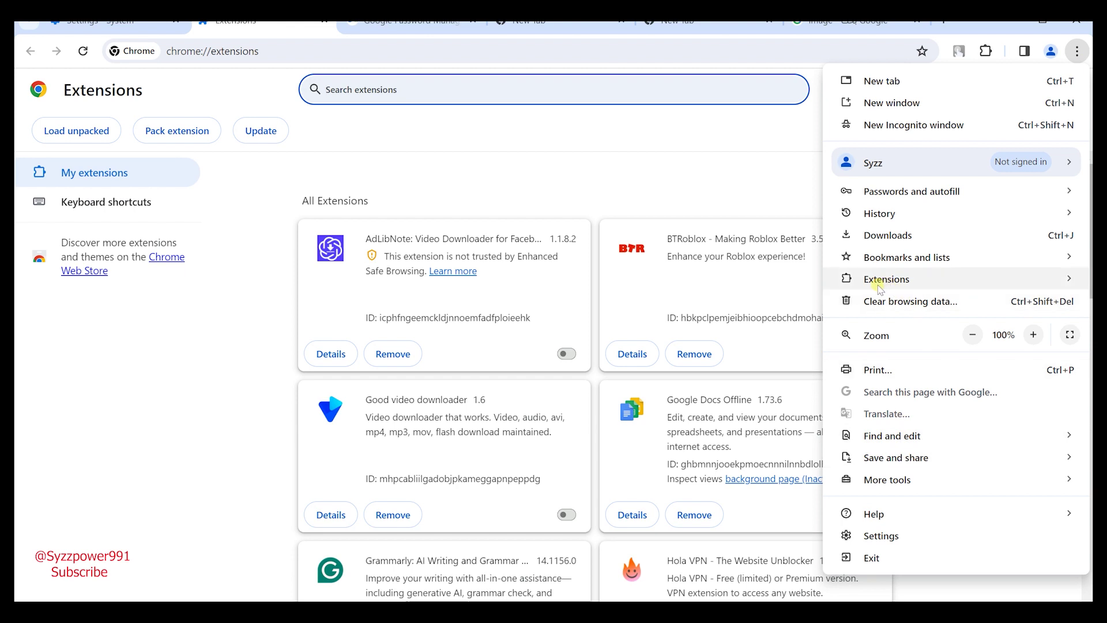
pyautogui.moveTo(897, 289)
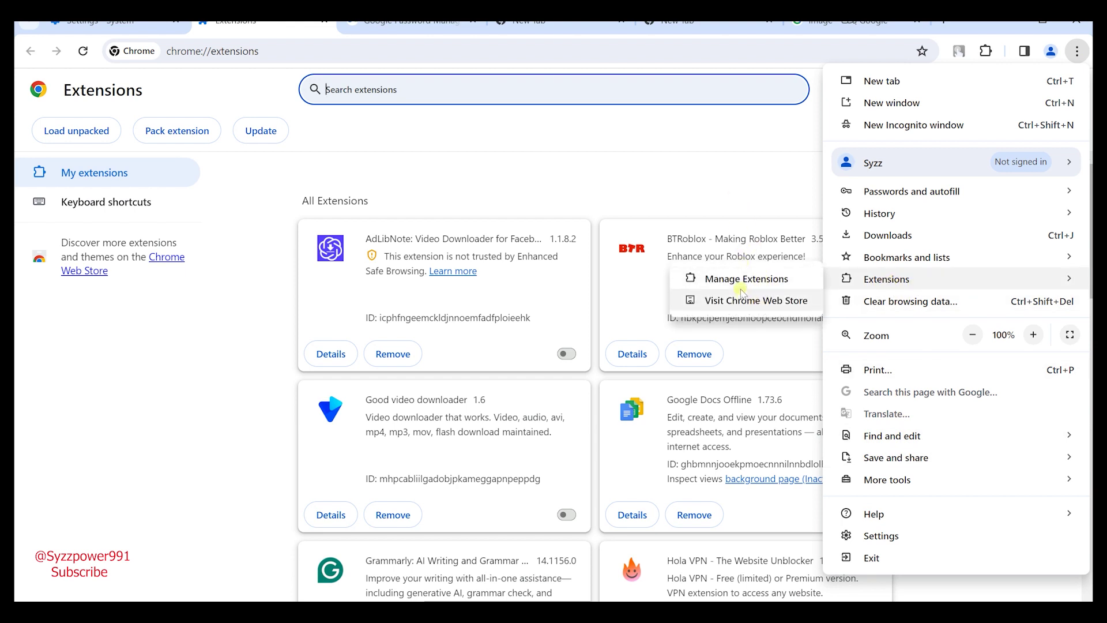
pyautogui.click(713, 169)
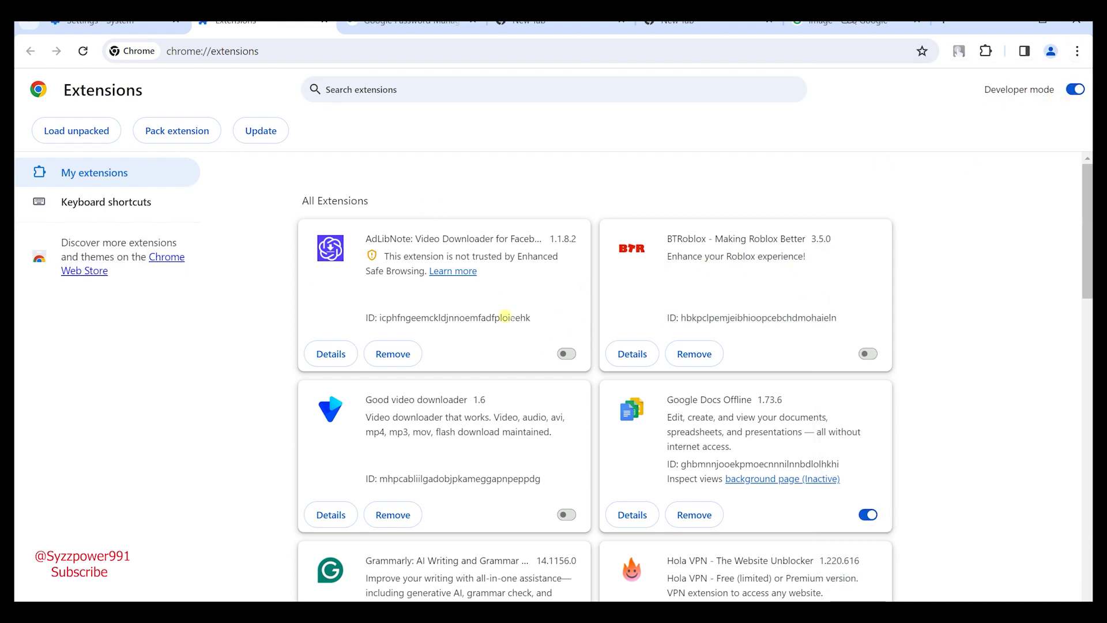
# Look through the installed extensions and the quick list of active extensions
pyautogui.scroll(-7, 505, 317)
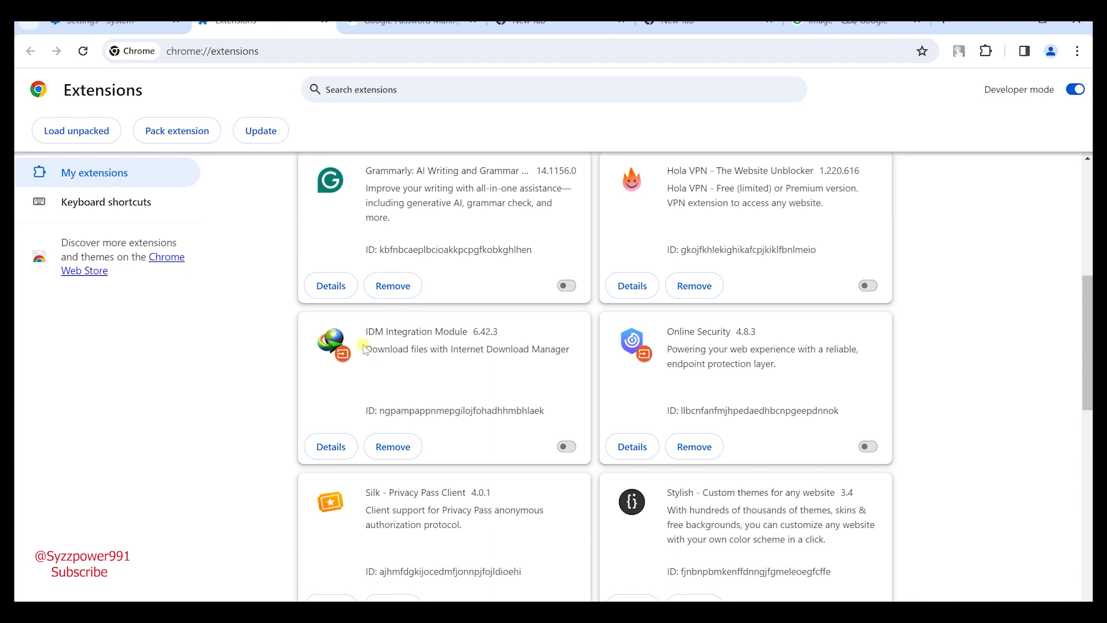
pyautogui.scroll(7, 547, 415)
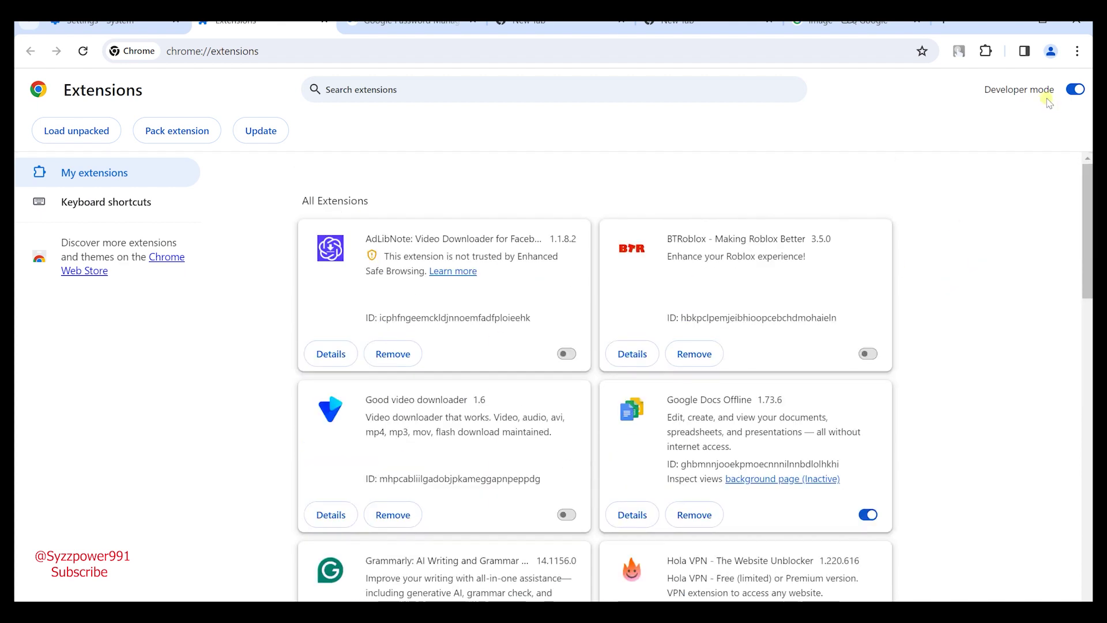
pyautogui.click(985, 52)
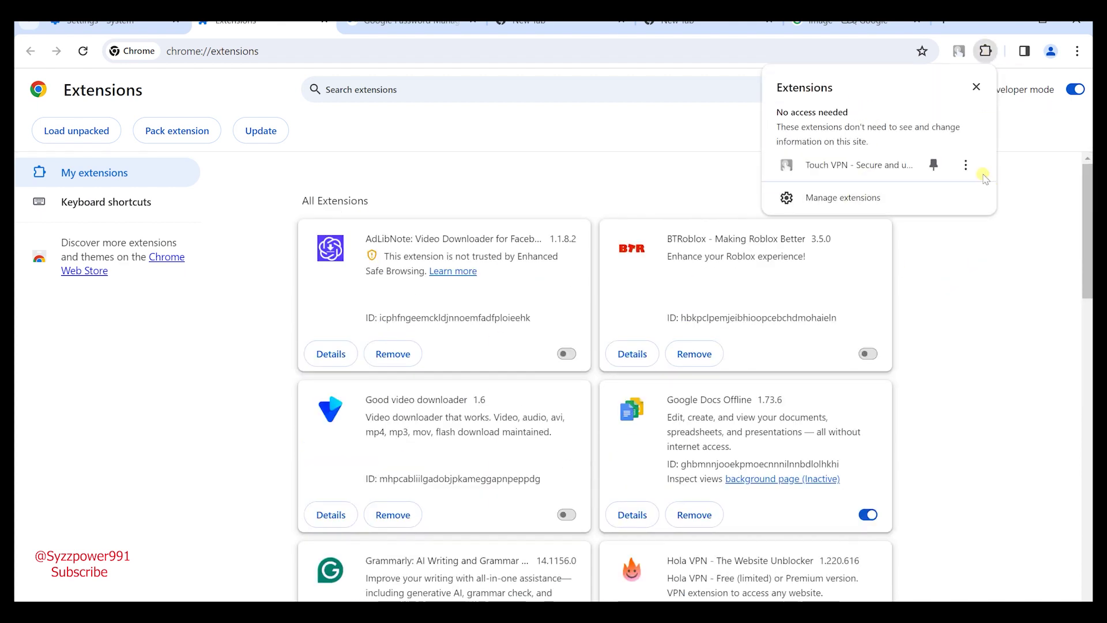
pyautogui.click(1006, 310)
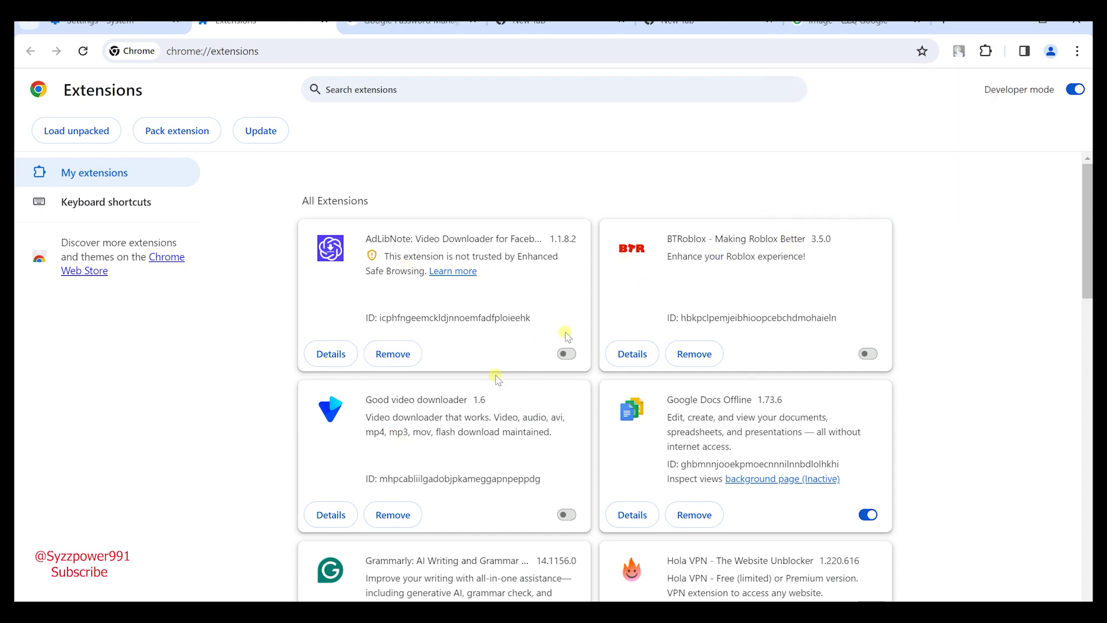
pyautogui.scroll(-10, 562, 349)
pyautogui.scroll(10, 563, 351)
# Open the Chrome Web Store's extensions category and browse its featured collections
pyautogui.click(166, 257)
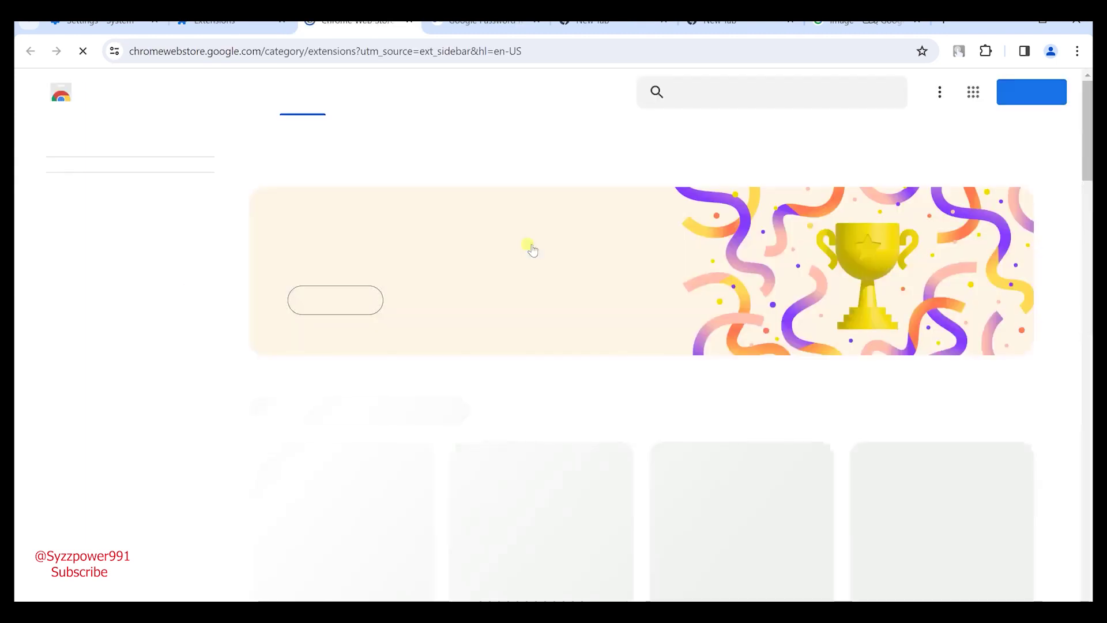
pyautogui.scroll(-5, 515, 298)
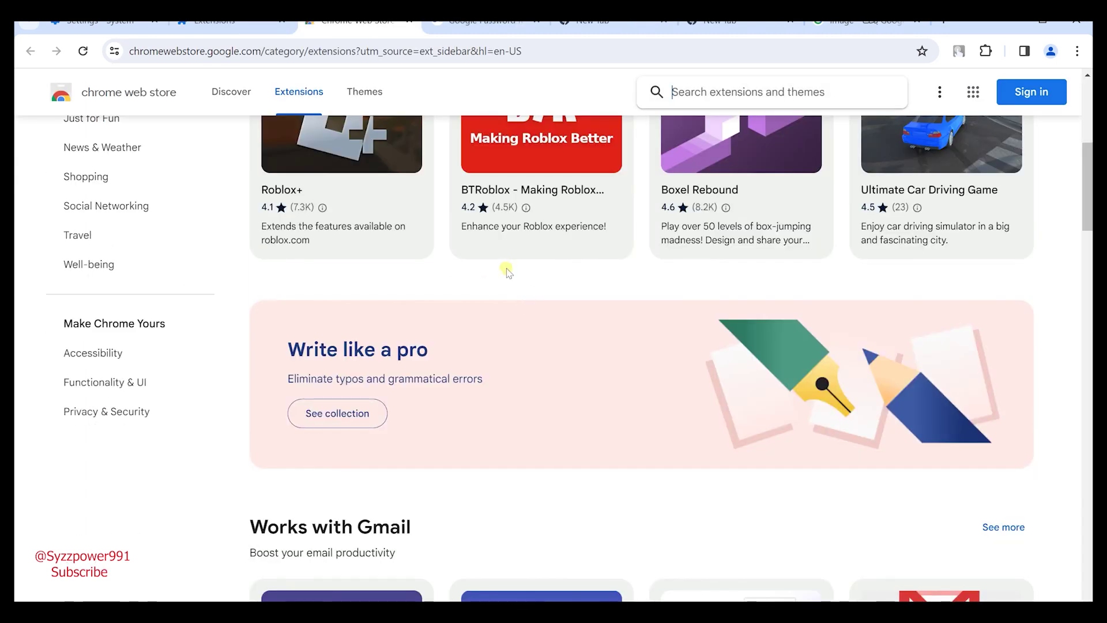
pyautogui.scroll(-10, 740, 310)
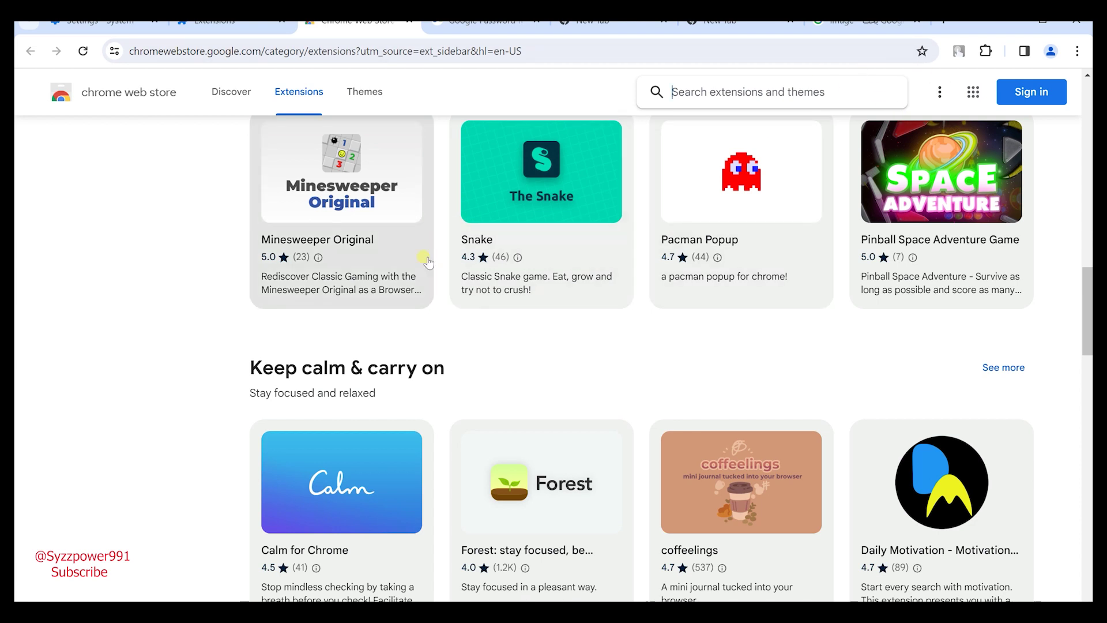
pyautogui.scroll(-6, 453, 401)
pyautogui.scroll(-6, 453, 408)
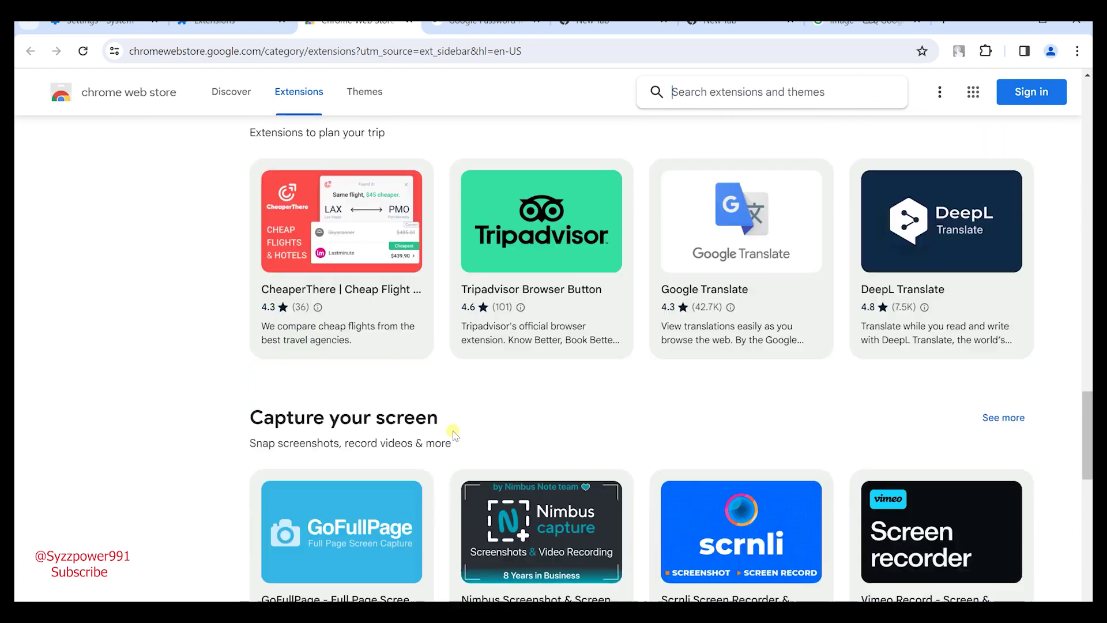
pyautogui.scroll(-6, 466, 436)
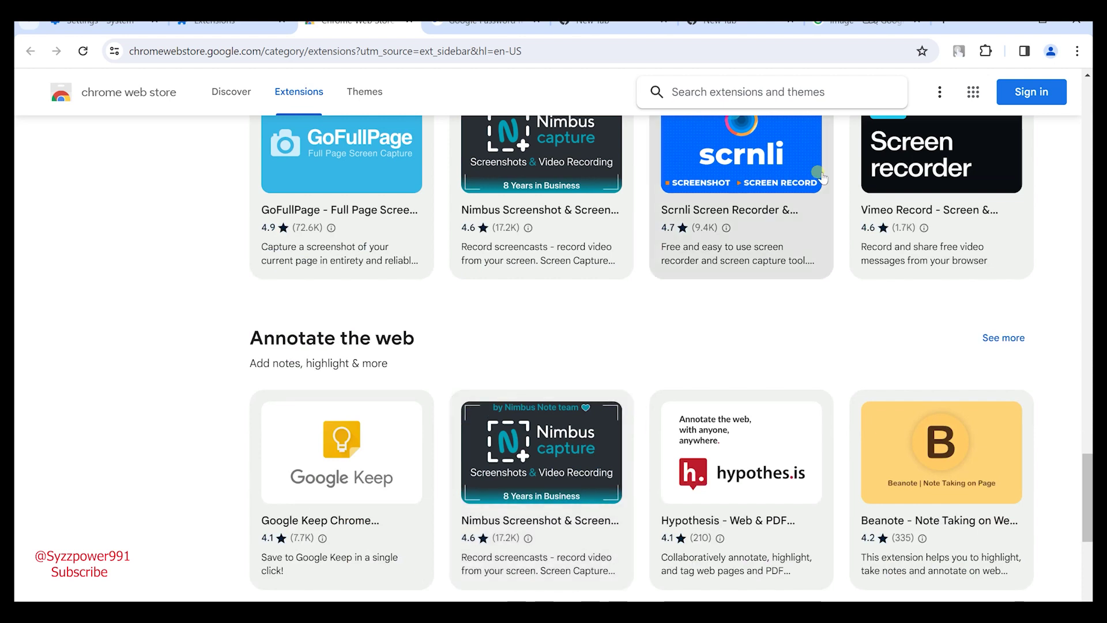
# Search the Chrome Web Store for "facebook videos downloader"
pyautogui.click(708, 100)
pyautogui.write('f')
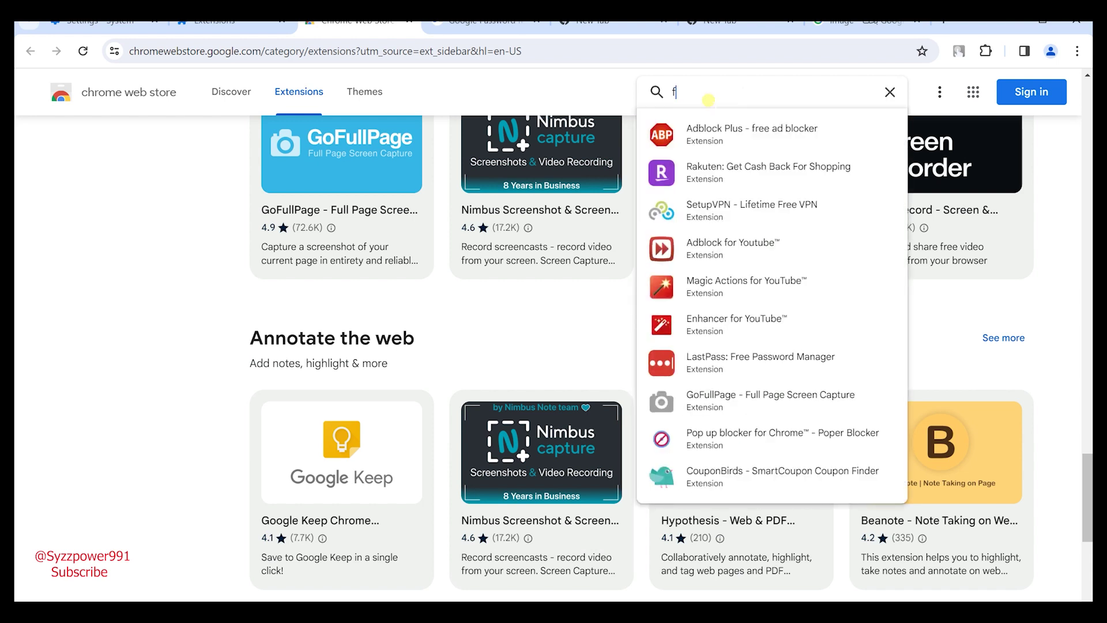
pyautogui.write('a')
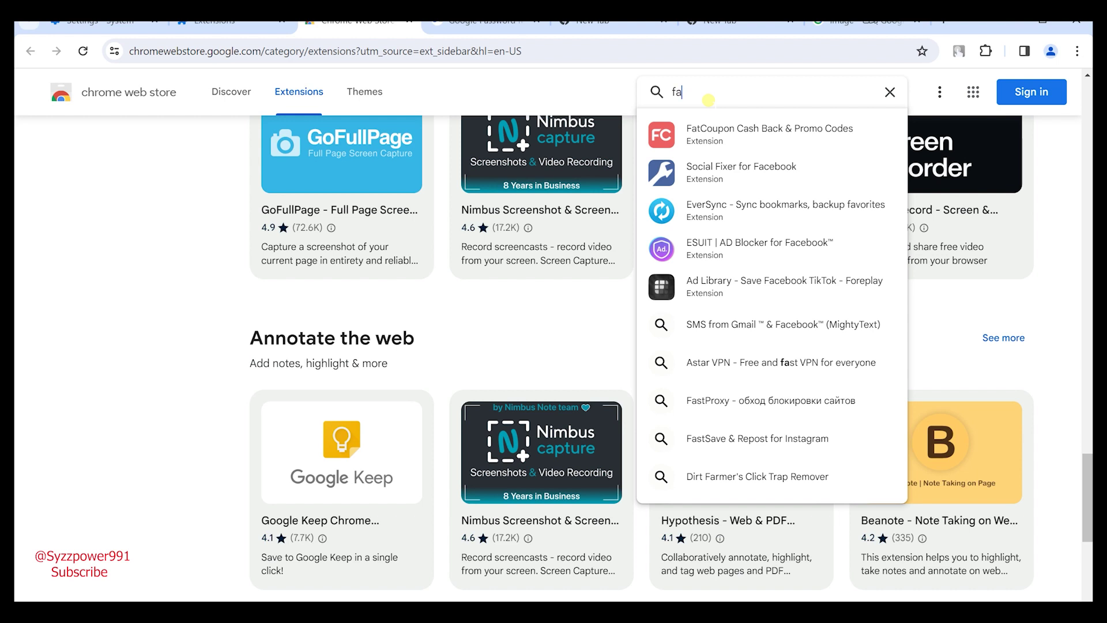
pyautogui.write('cebook')
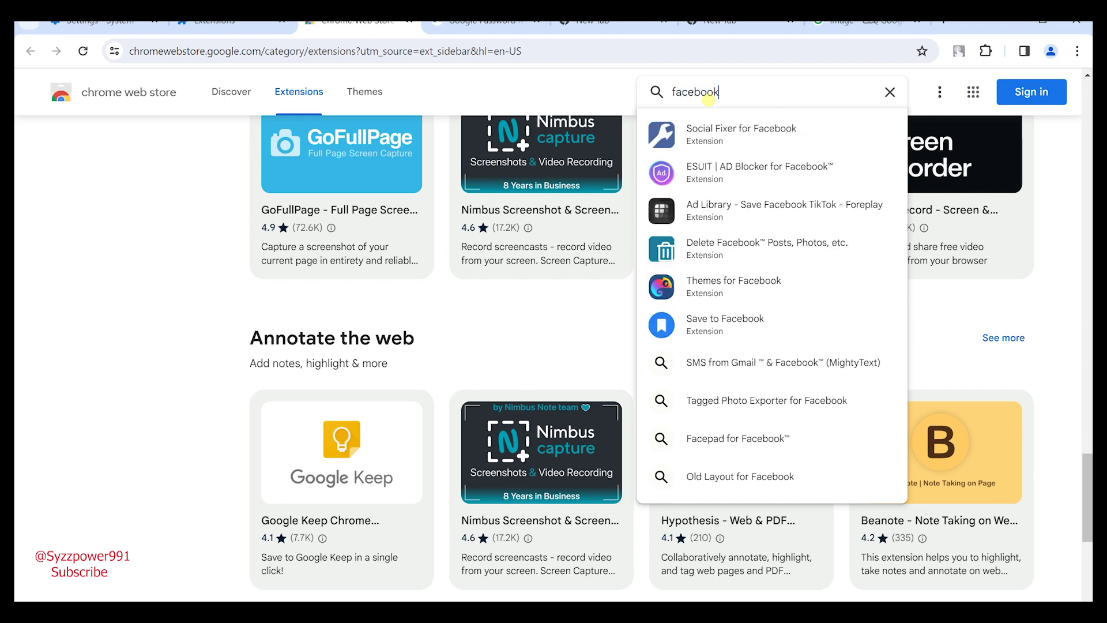
pyautogui.write(' v')
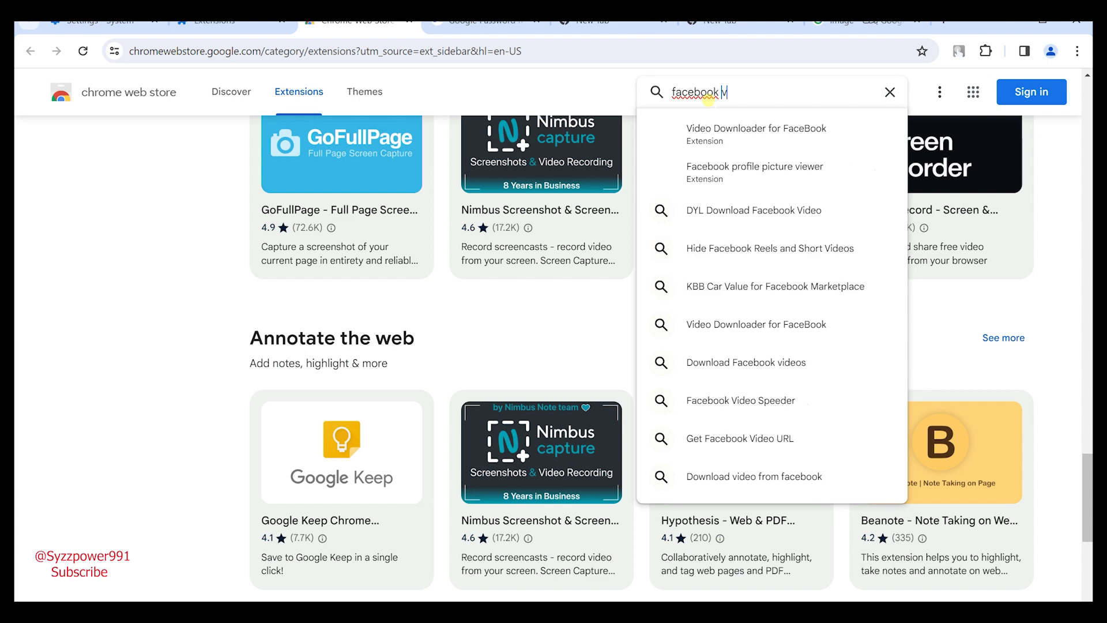
pyautogui.write('ideo')
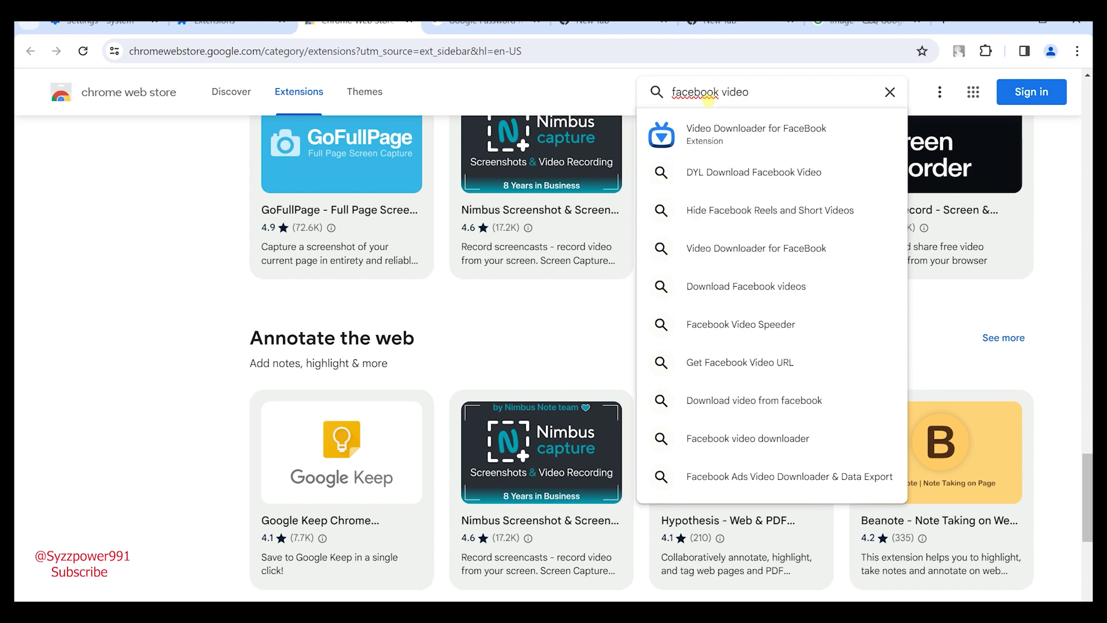
pyautogui.write('s ownloade')
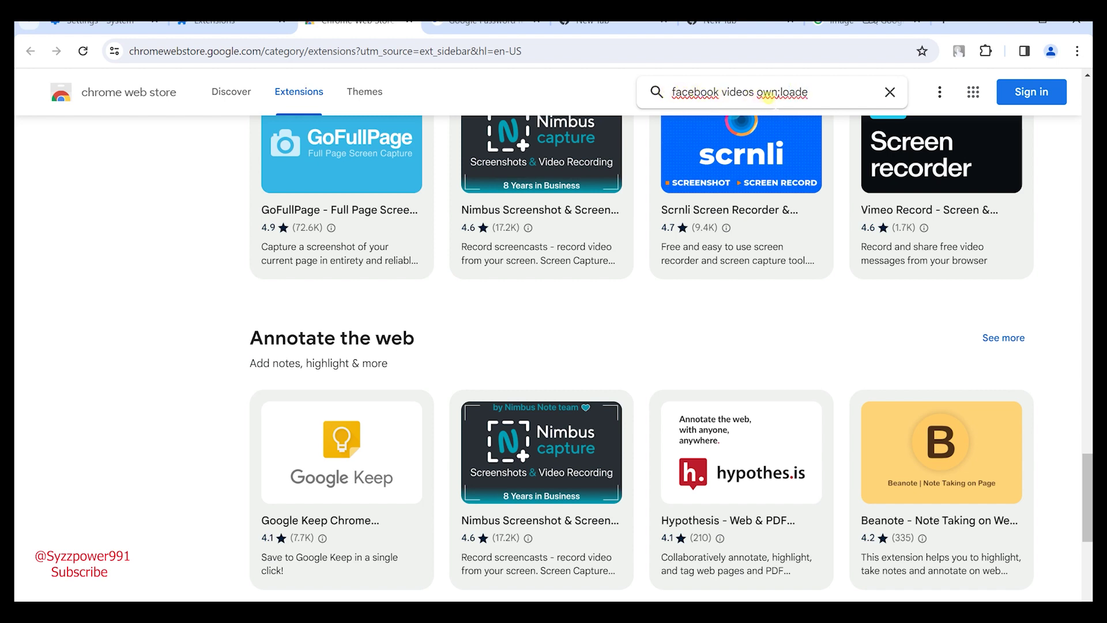
pyautogui.moveTo(779, 94); pyautogui.dragTo(760, 93)
pyautogui.click(758, 93)
pyautogui.write('d')
pyautogui.click(789, 102)
pyautogui.moveTo(785, 92); pyautogui.dragTo(819, 92)
pyautogui.write('loader')
pyautogui.press('Return')
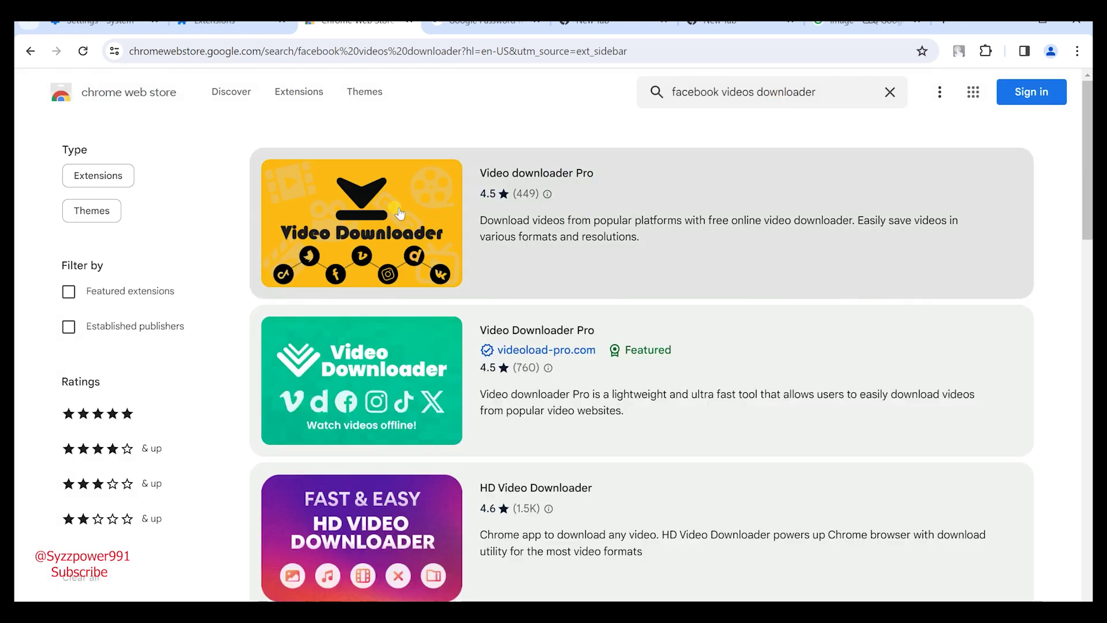
# Enable Video Downloader Unlimited from its store page and check the list of active extensions
pyautogui.scroll(-10, 351, 404)
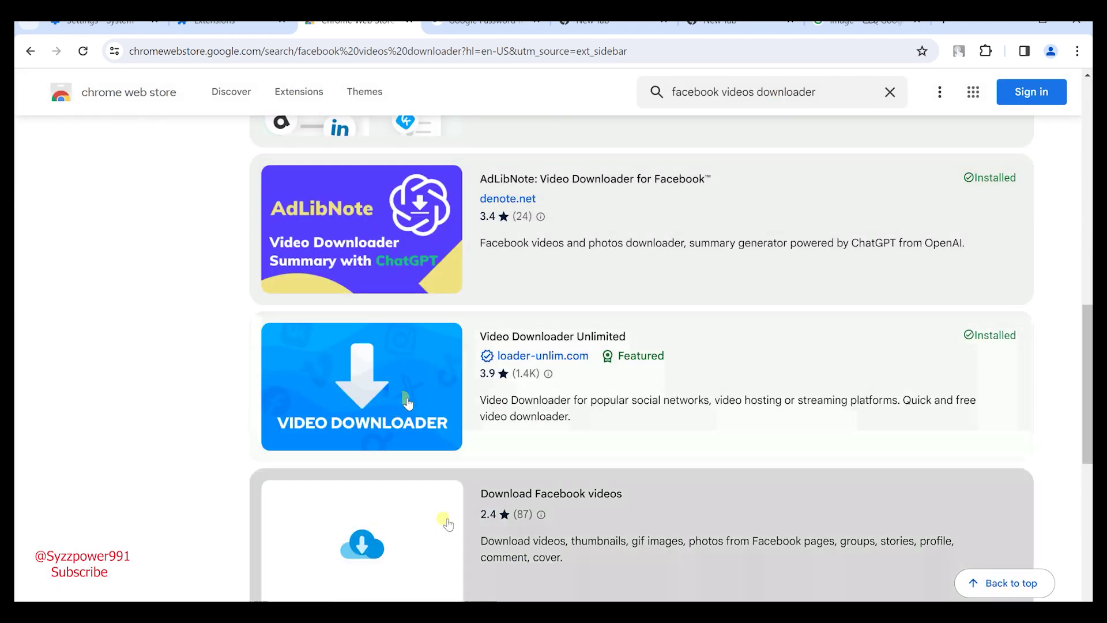
pyautogui.click(526, 374)
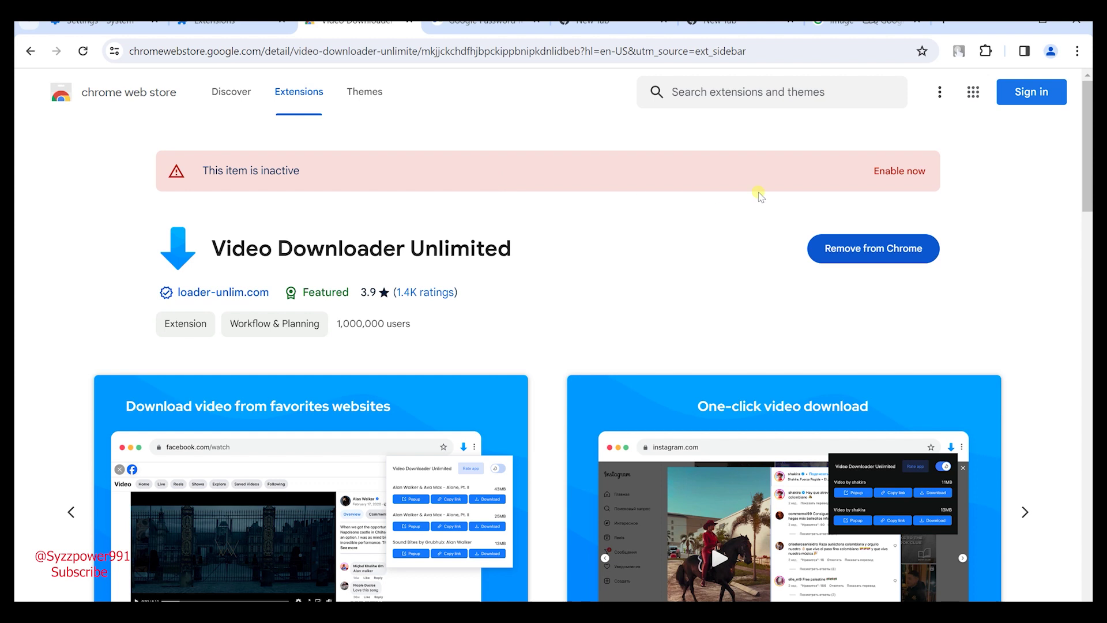
pyautogui.click(903, 171)
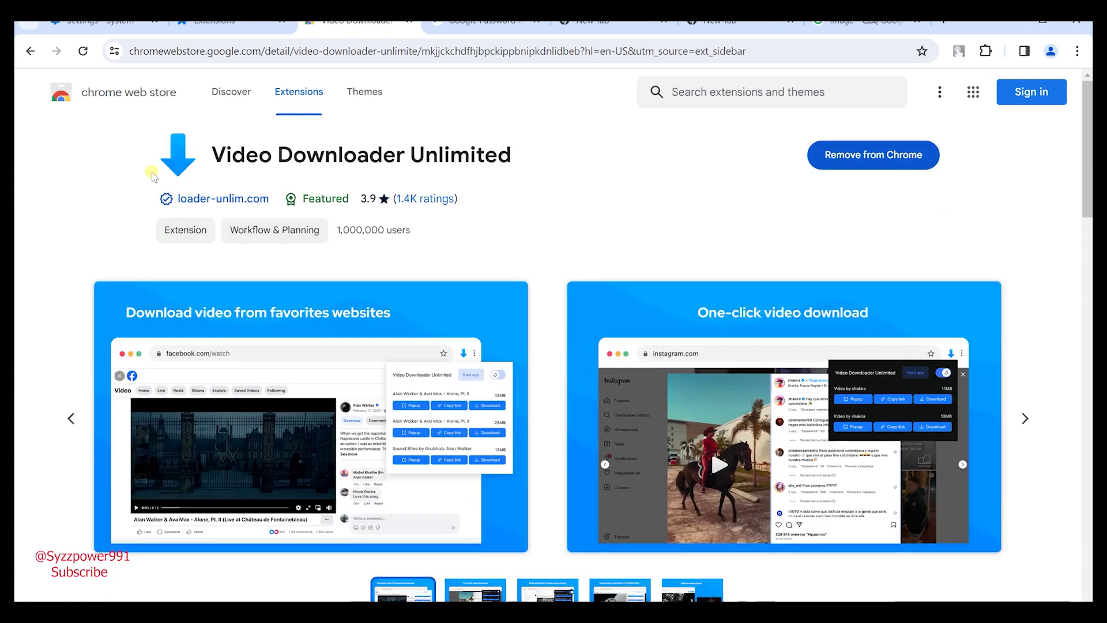
pyautogui.click(986, 51)
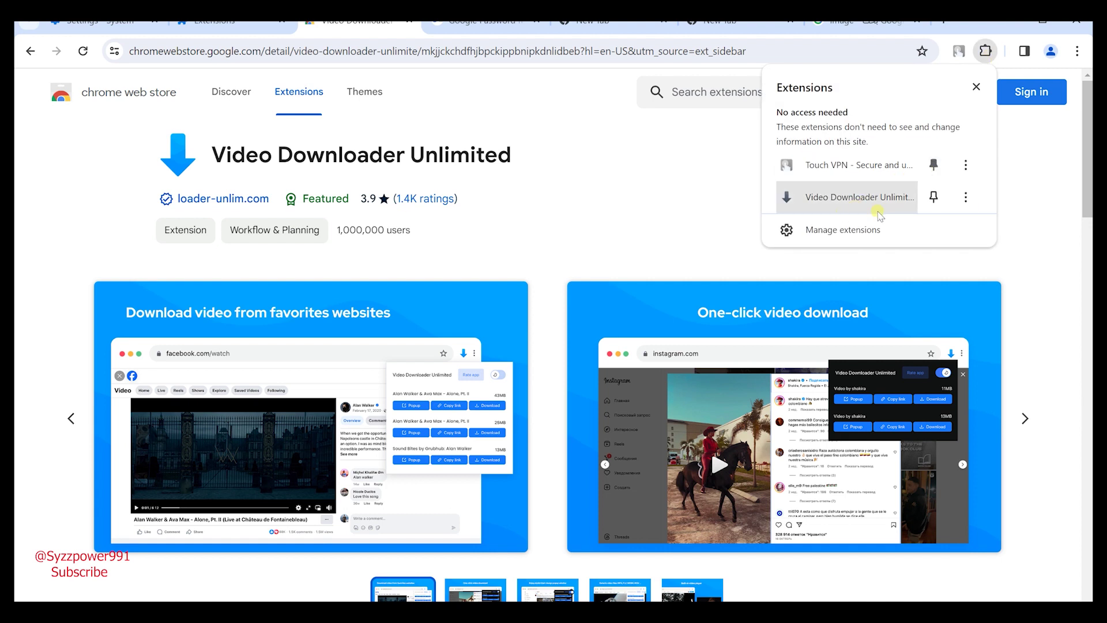
pyautogui.click(625, 214)
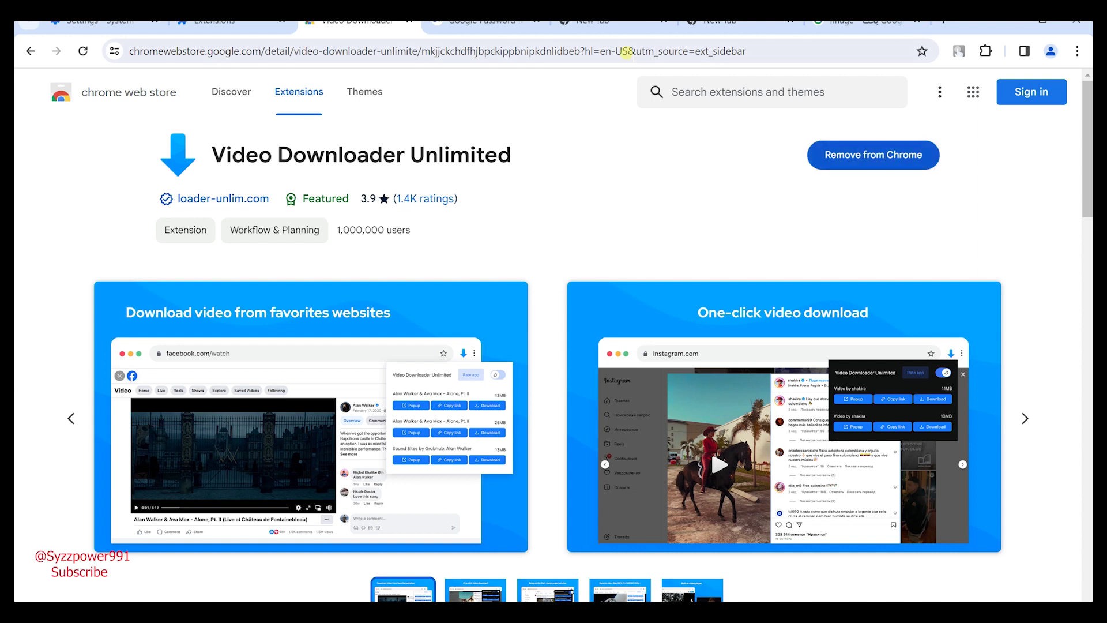
# Return to the installed extensions and switch Good video downloader on, off and on again
pyautogui.click(199, 22)
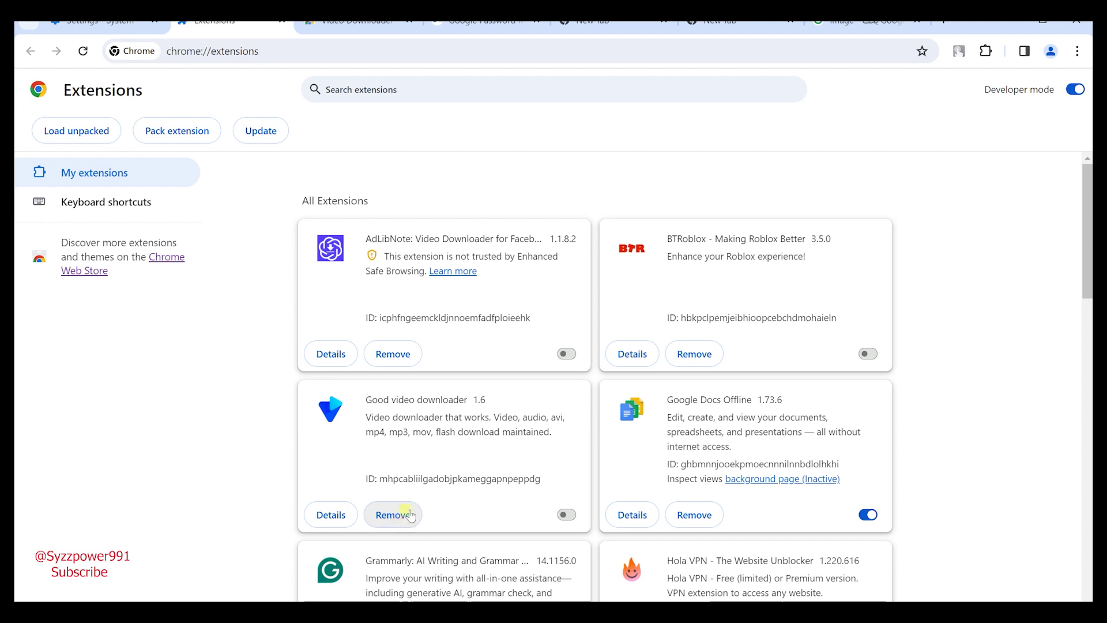
pyautogui.click(565, 519)
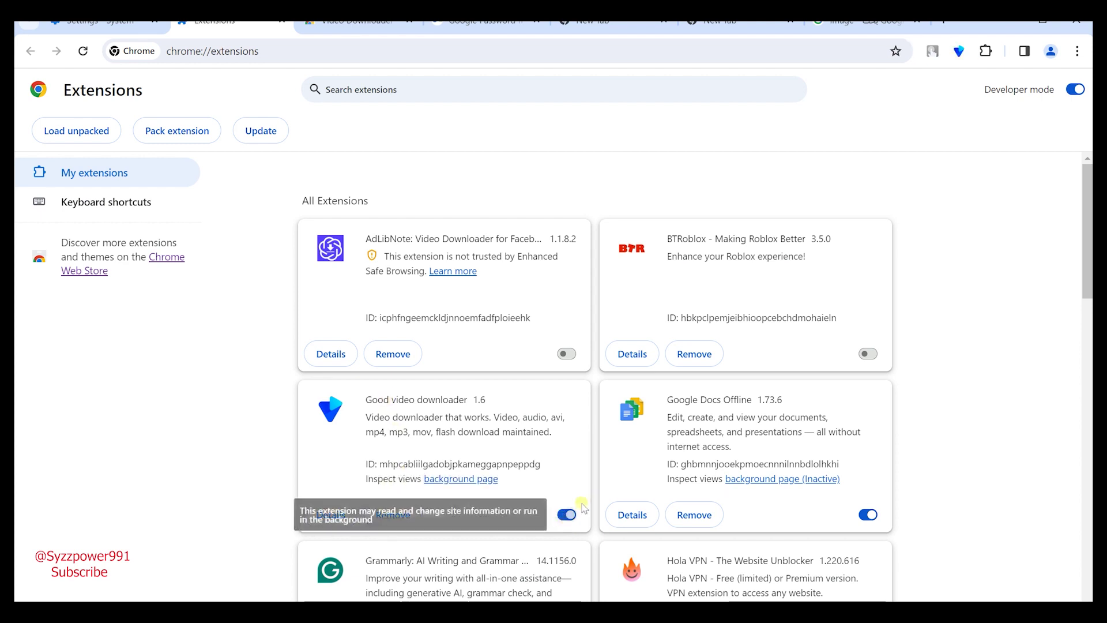
pyautogui.click(566, 514)
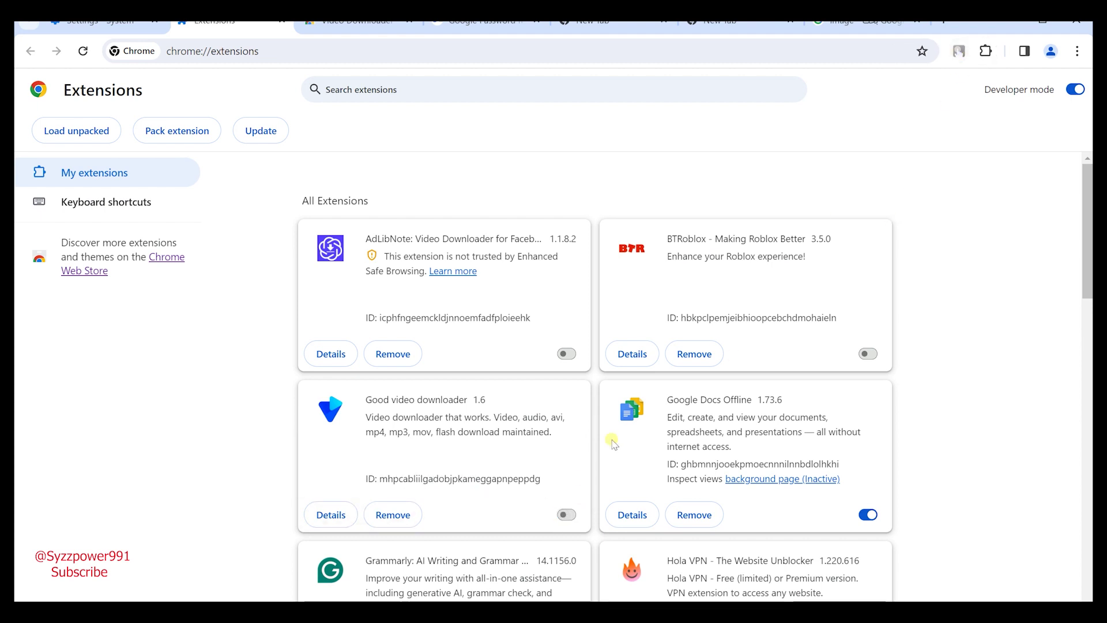
pyautogui.click(566, 514)
# Open the details of Good video downloader and set its site access to On click
pyautogui.click(346, 516)
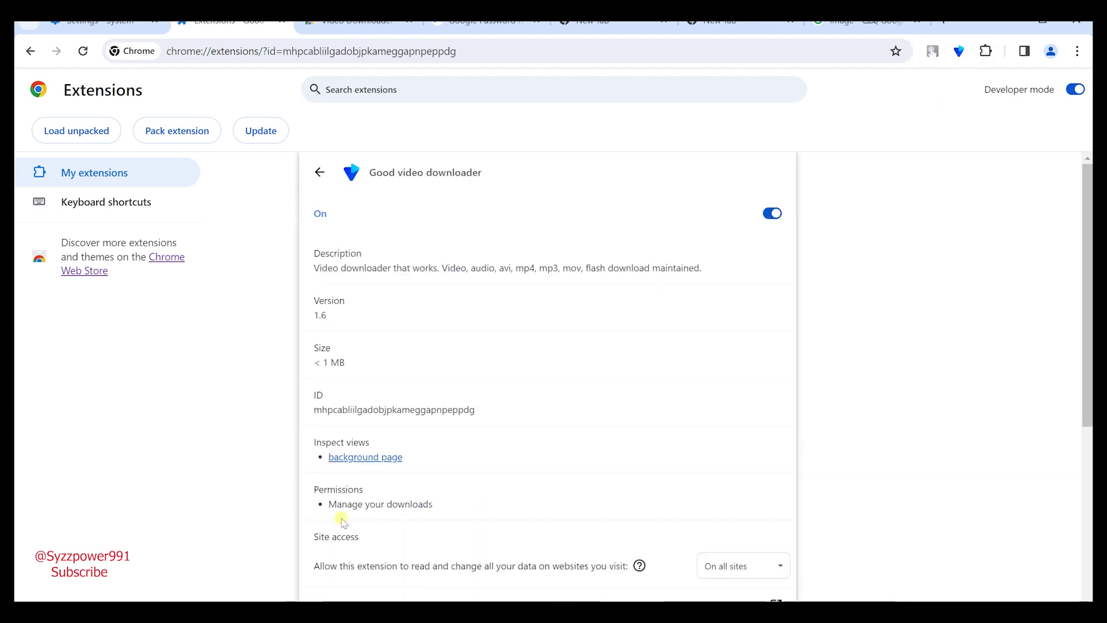
pyautogui.scroll(-5, 634, 380)
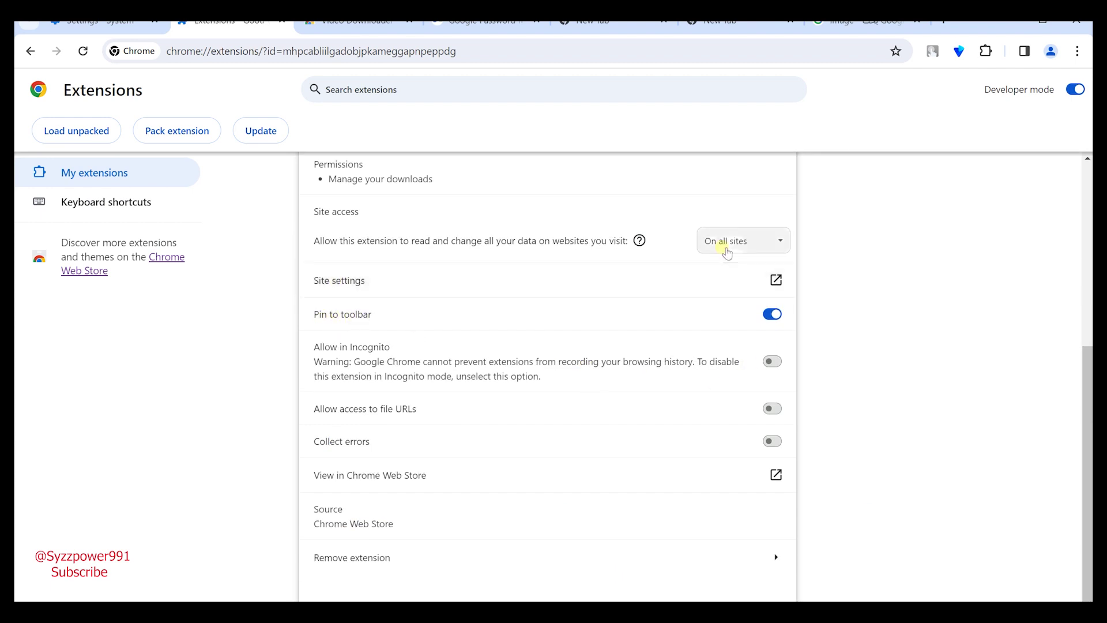
pyautogui.click(743, 247)
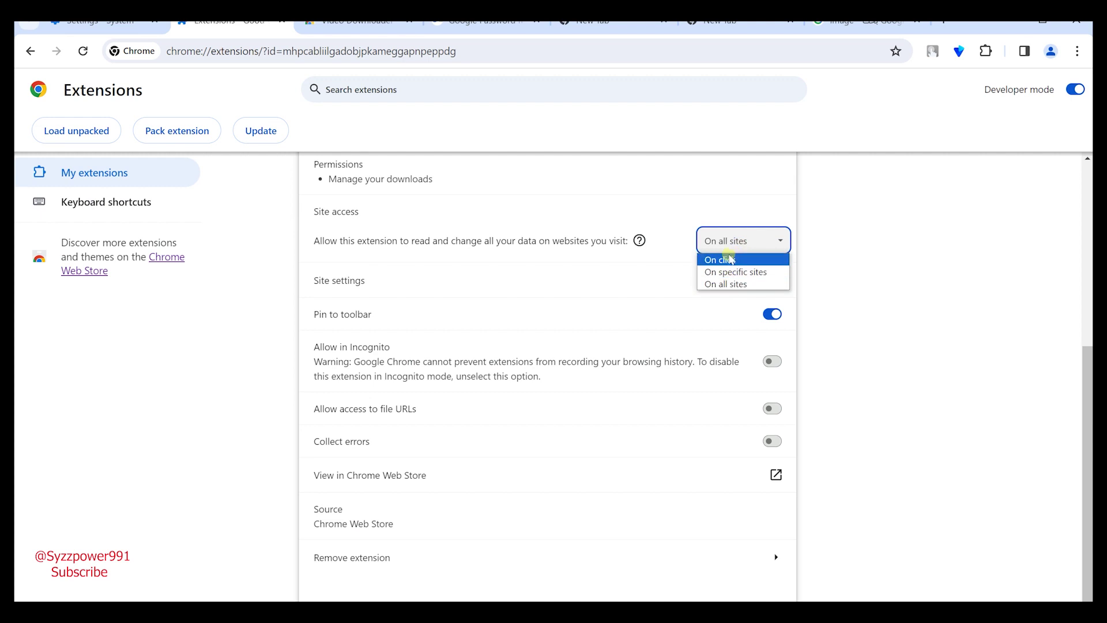
pyautogui.click(728, 260)
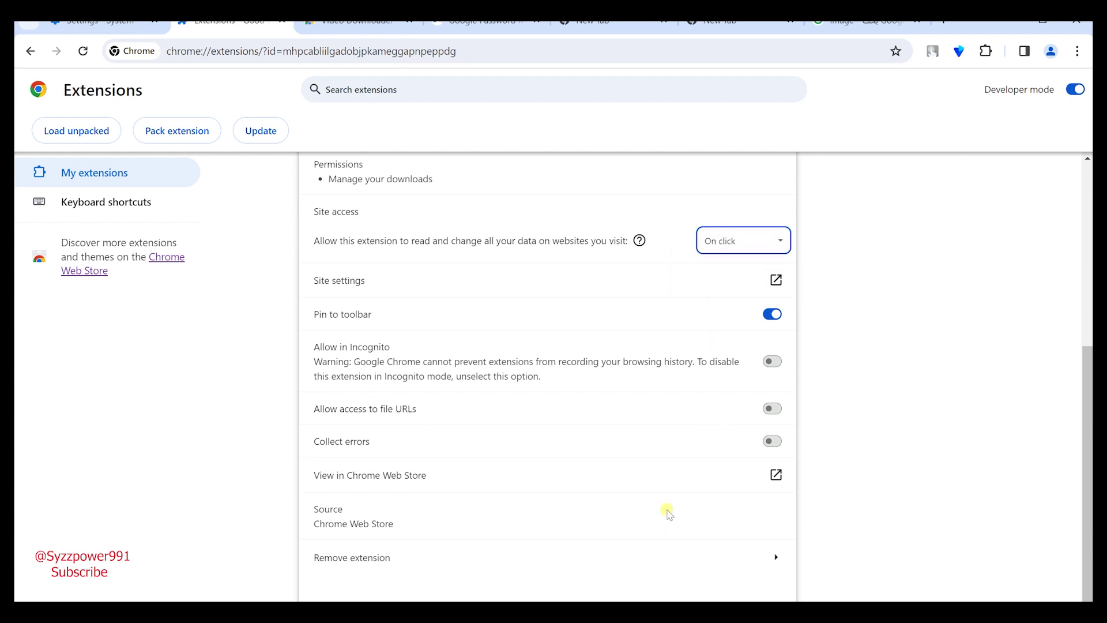
# Return to Chrome's settings and open the About Chrome page
pyautogui.click(86, 26)
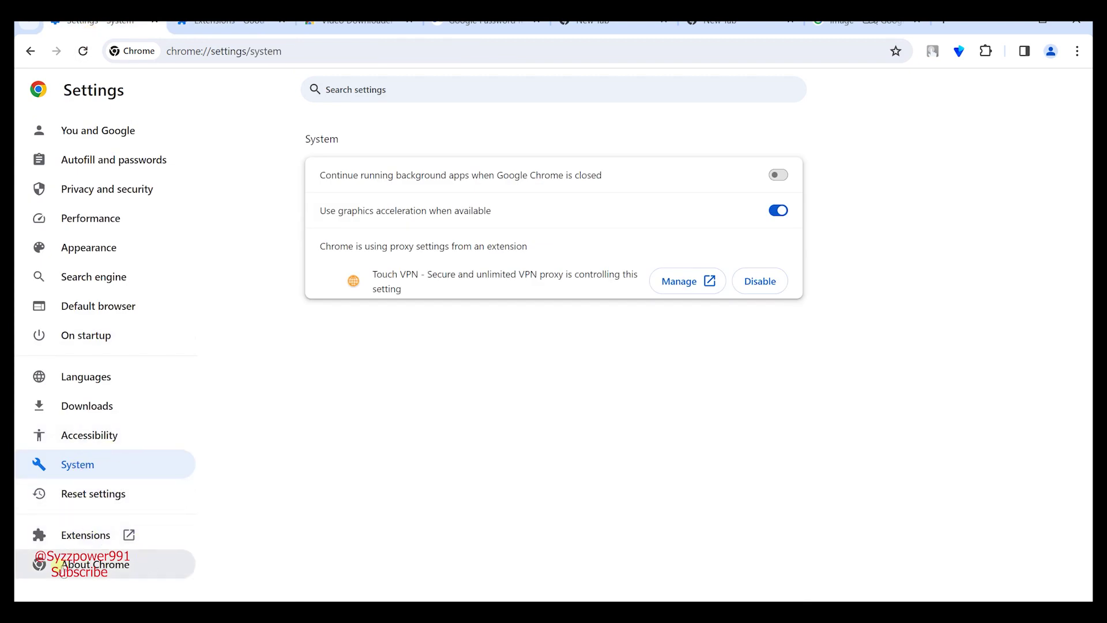
pyautogui.click(99, 574)
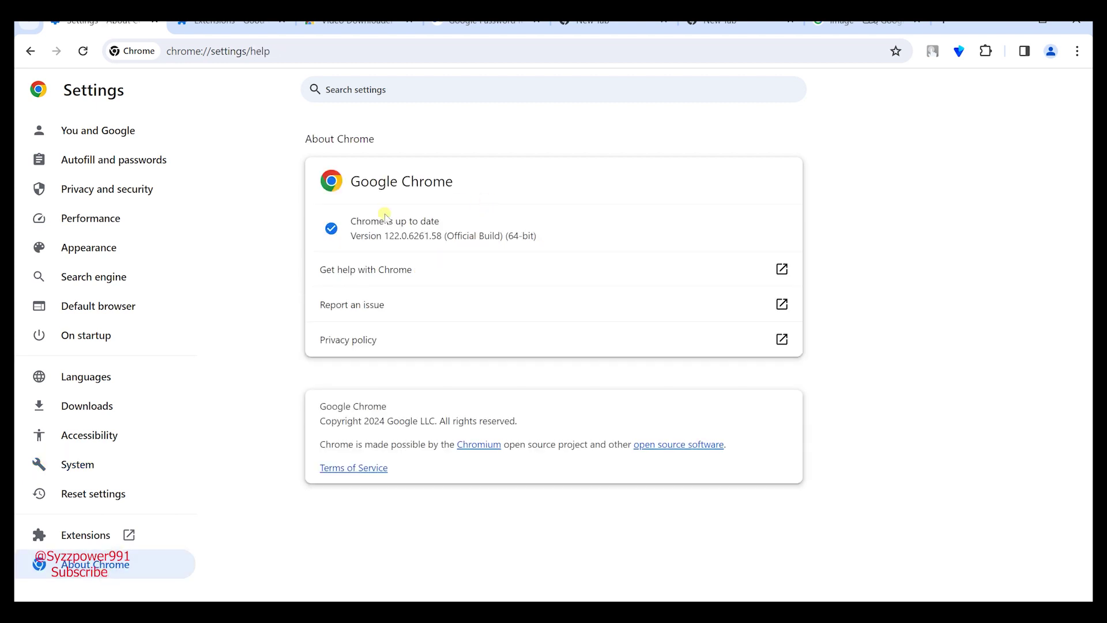